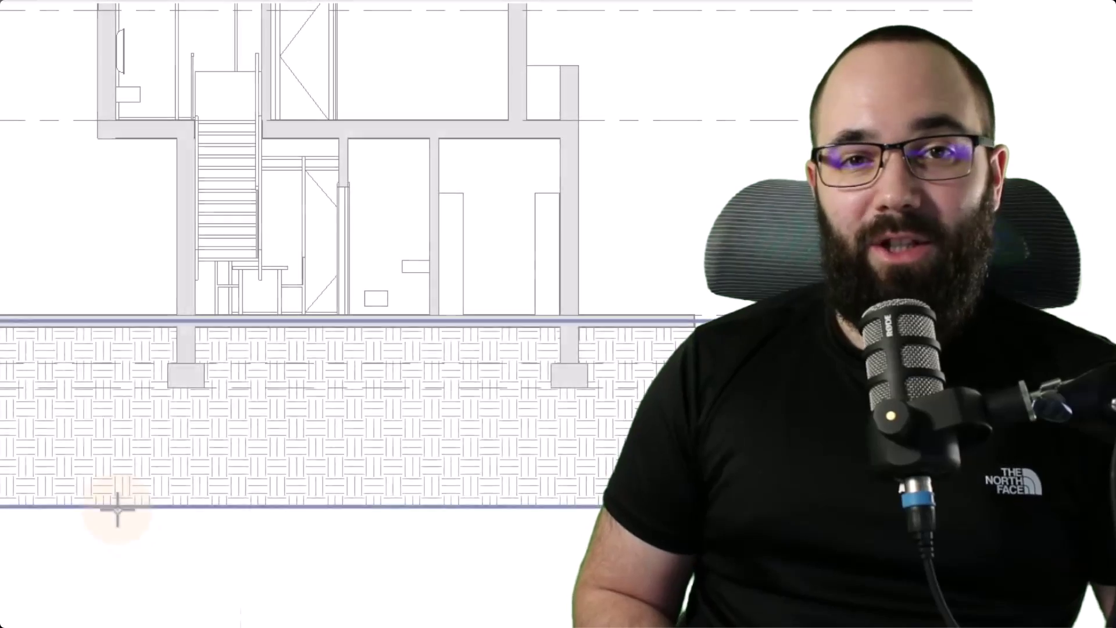
# Step: Inspect the floor slab, then delete the hatched floor elements in both bays
pyautogui.click(116, 506)
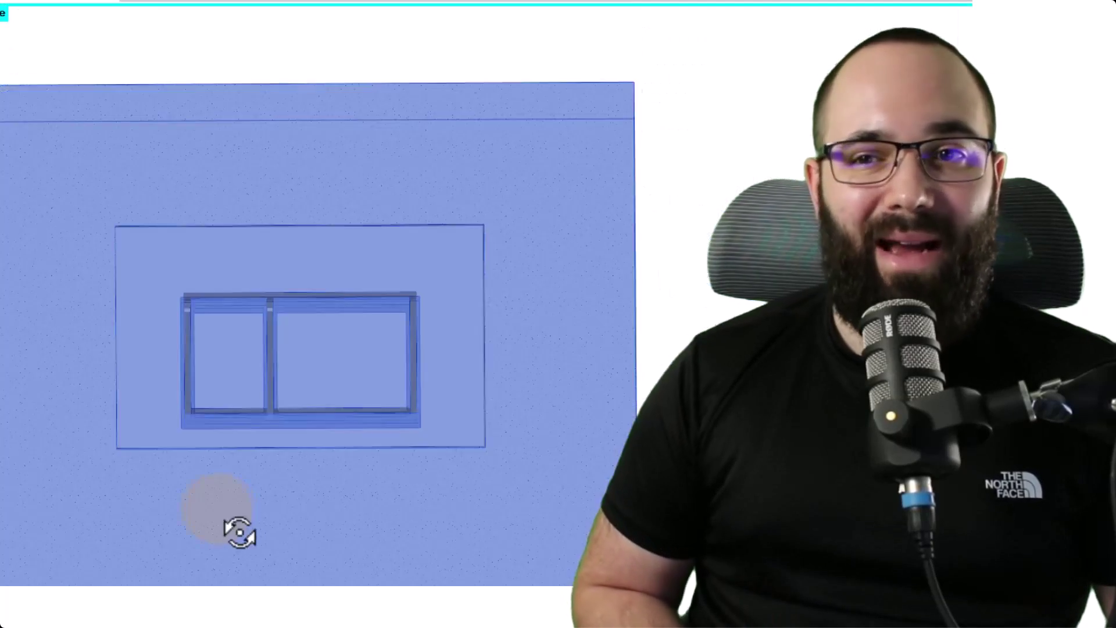
pyautogui.keyDown('shift'); pyautogui.moveTo(239, 532); pyautogui.dragTo(438, 329, button='middle'); pyautogui.keyUp('shift')
pyautogui.keyDown('shift'); pyautogui.moveTo(313, 446); pyautogui.dragTo(285, 371, button='middle'); pyautogui.keyUp('shift')
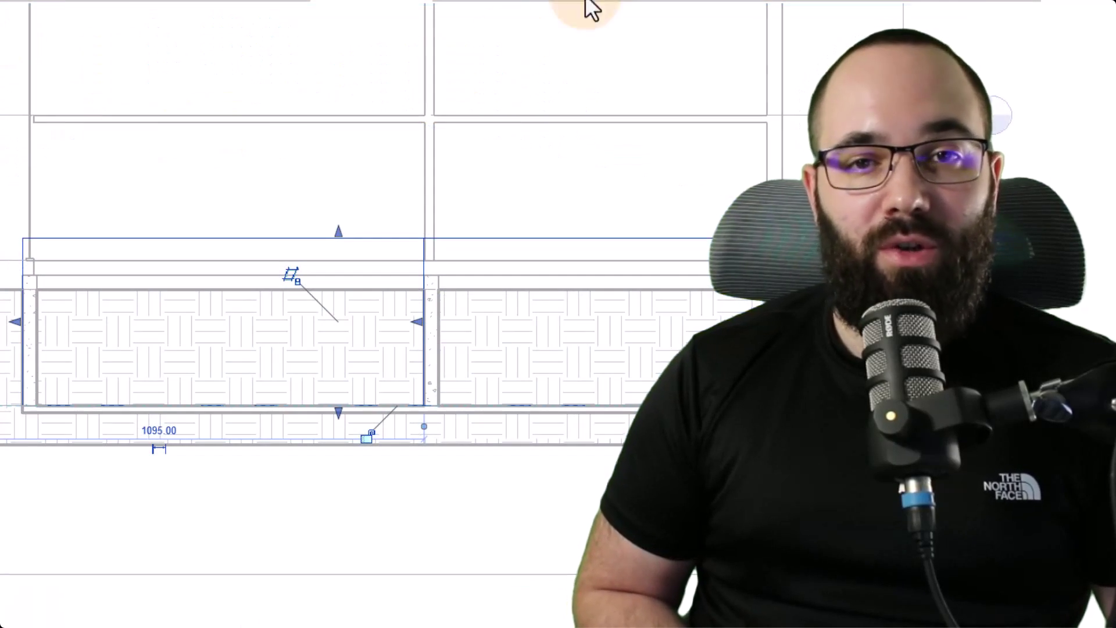
pyautogui.click(567, 85)
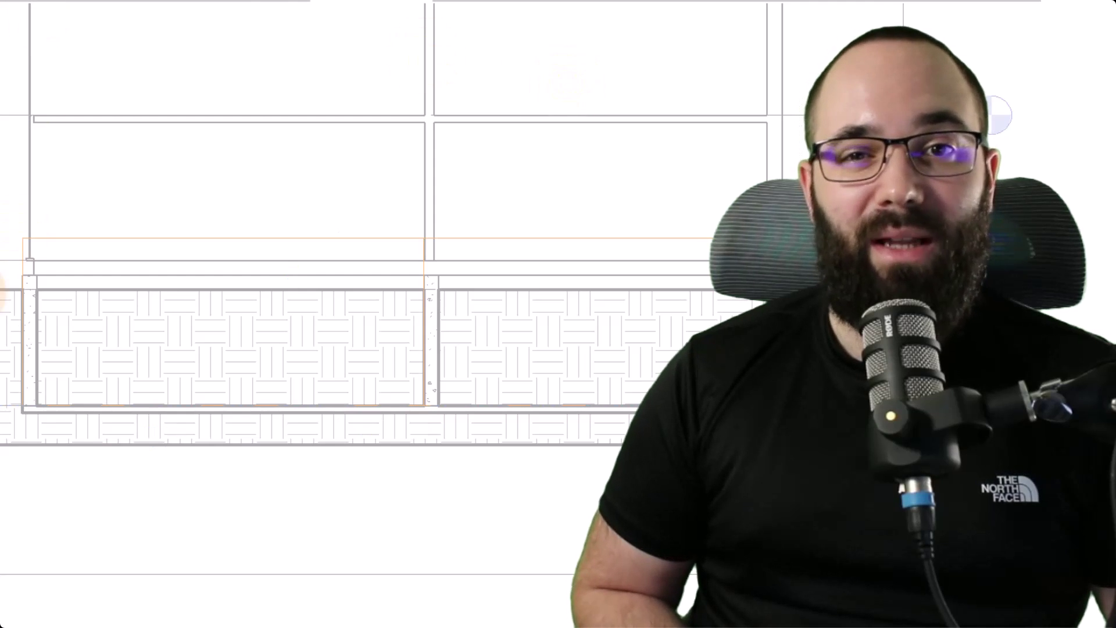
pyautogui.click(104, 243)
pyautogui.press('Delete')
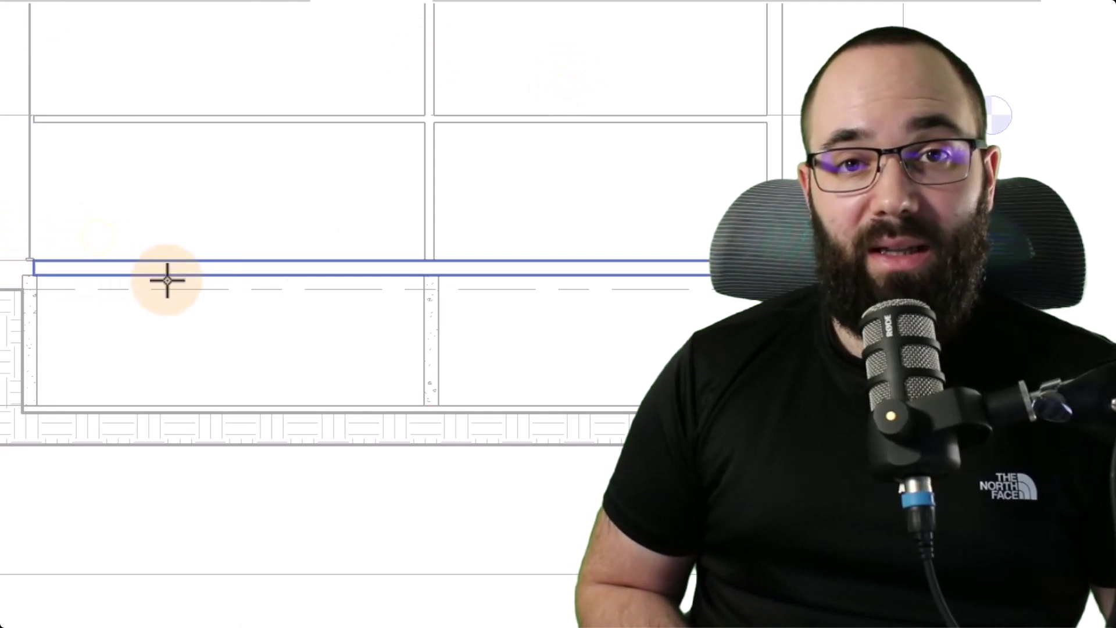
# Step: Check the hatched ground region in the section, then clear the selection
pyautogui.scroll(-2, 202, 264)
pyautogui.scroll(2, 107, 292)
pyautogui.scroll(-3, 398, 30)
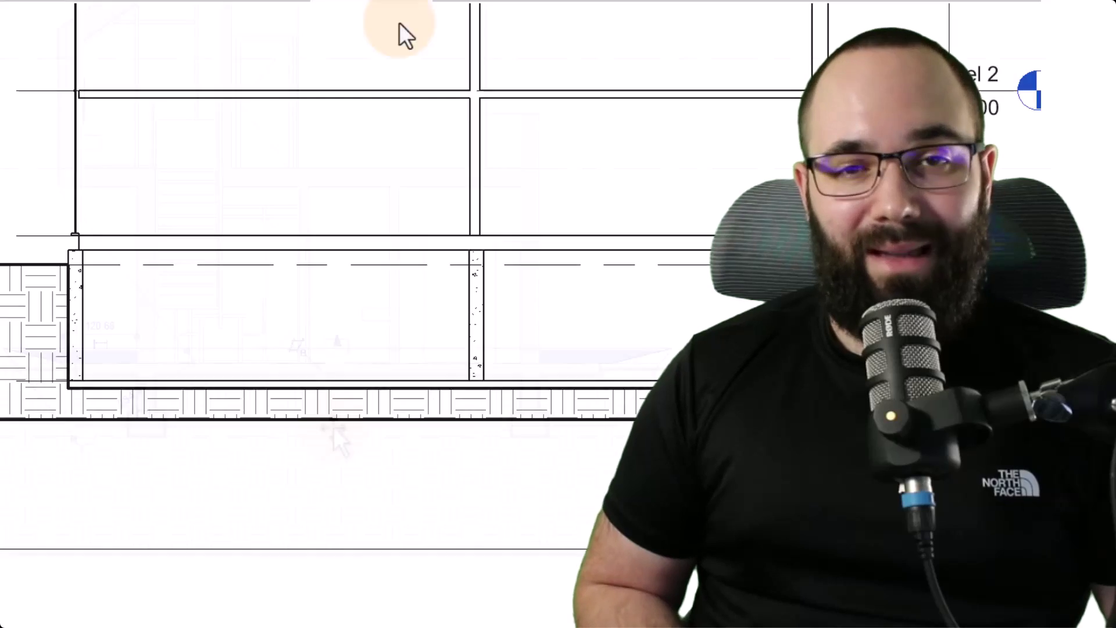
pyautogui.scroll(4, 149, 182)
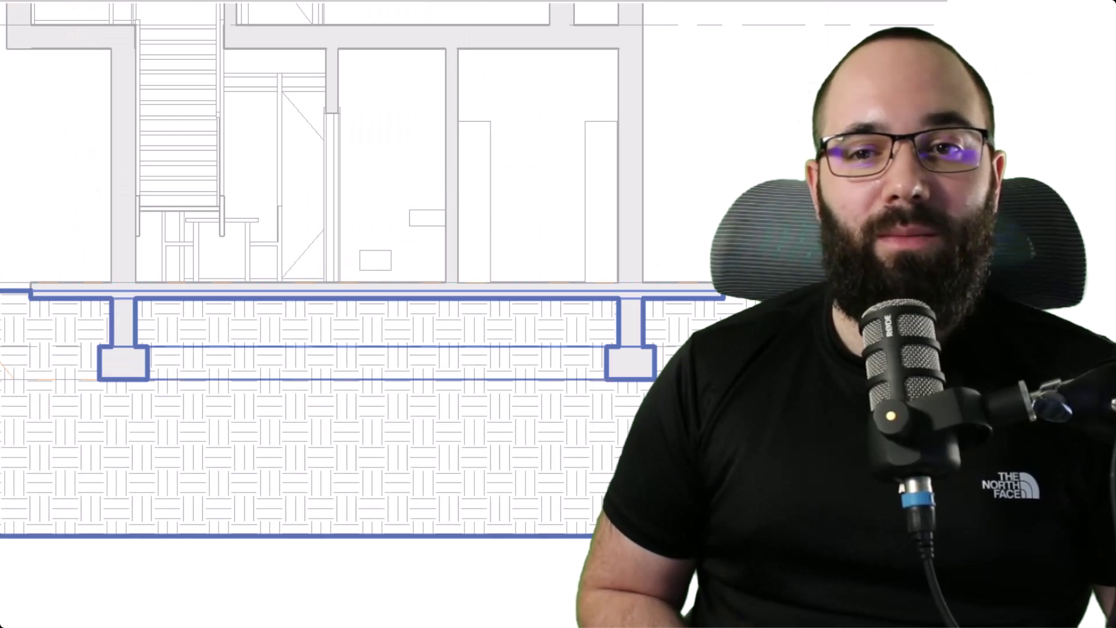
pyautogui.click(7, 326)
pyautogui.press('Escape')
pyautogui.scroll(-3, 44, 238)
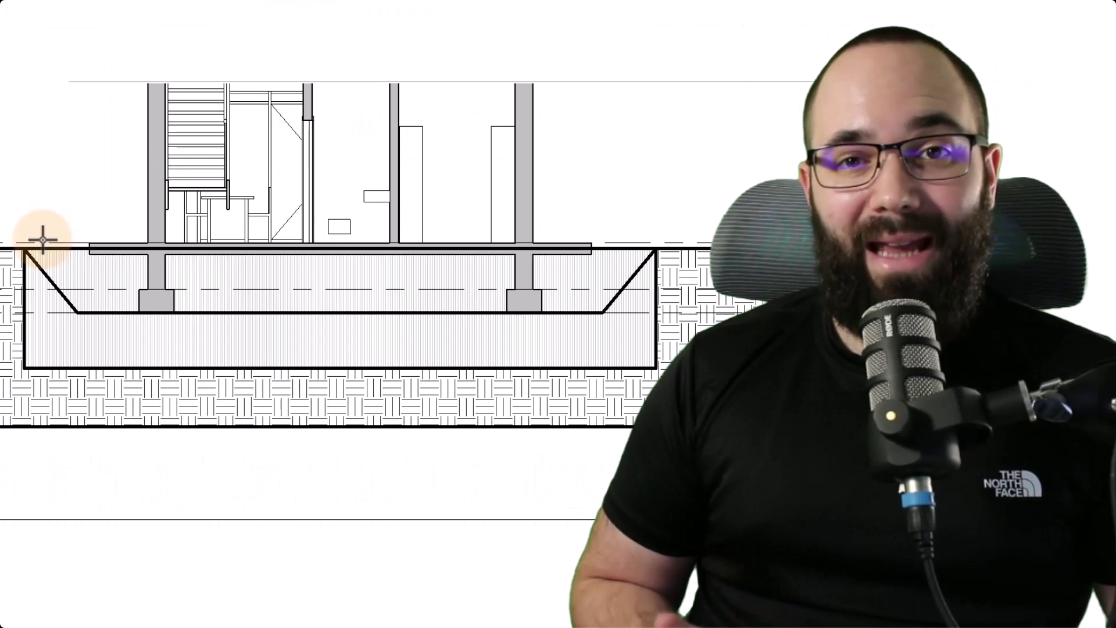
# Step: Select the rectangular slab region under the house, excluding the column footings
pyautogui.click(32, 247)
pyautogui.click(44, 249)
pyautogui.click(24, 250)
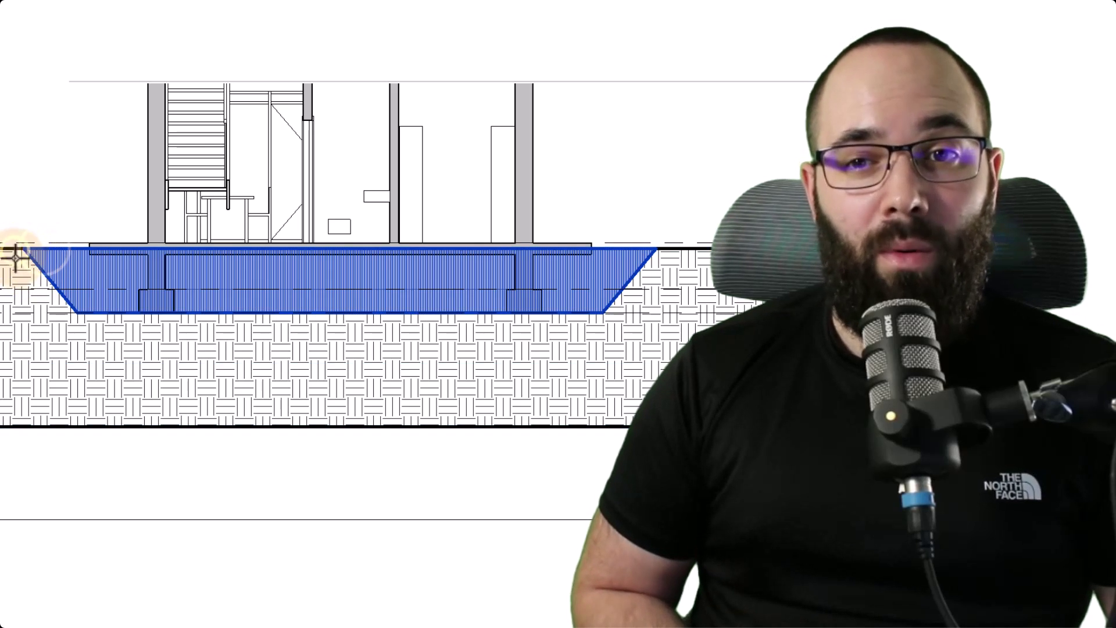
pyautogui.press('Escape')
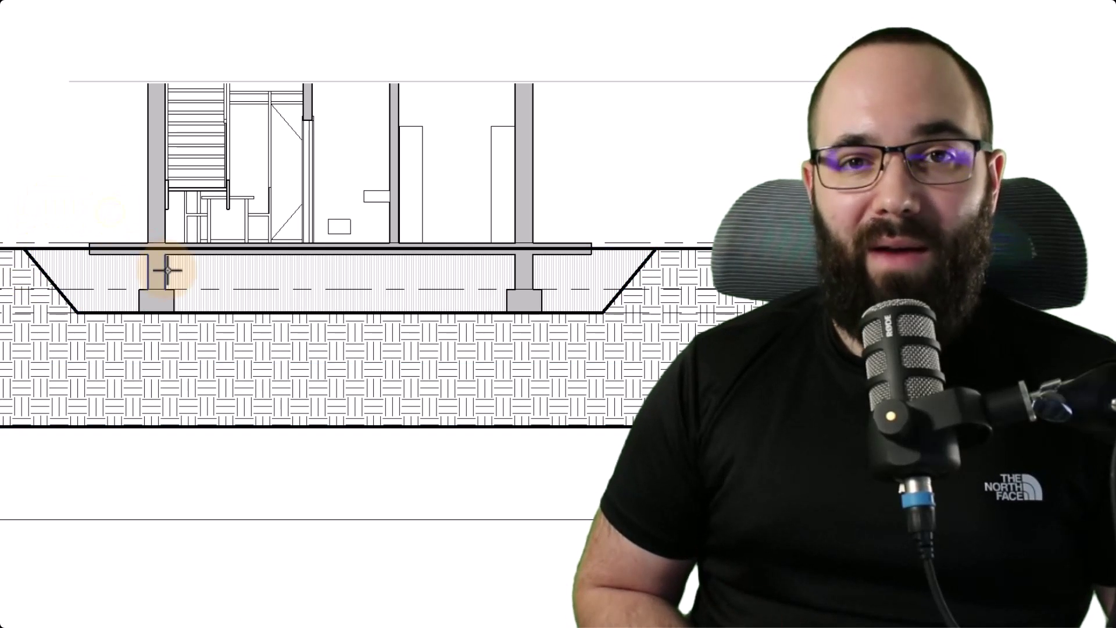
pyautogui.scroll(4, 63, 250)
pyautogui.click(24, 250)
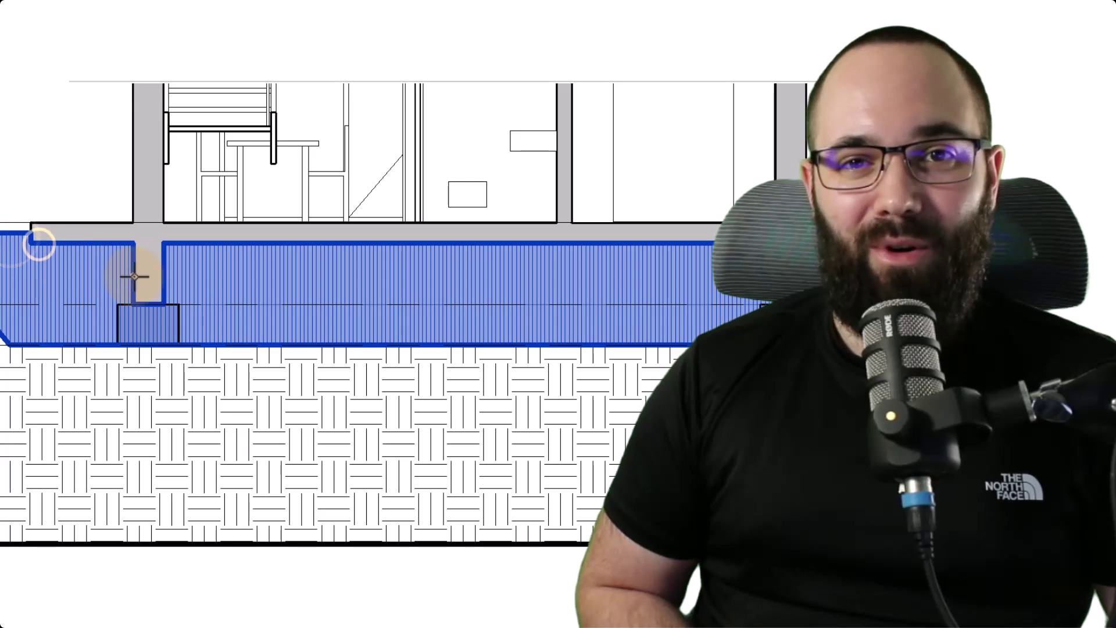
pyautogui.click(134, 270)
pyautogui.click(124, 305)
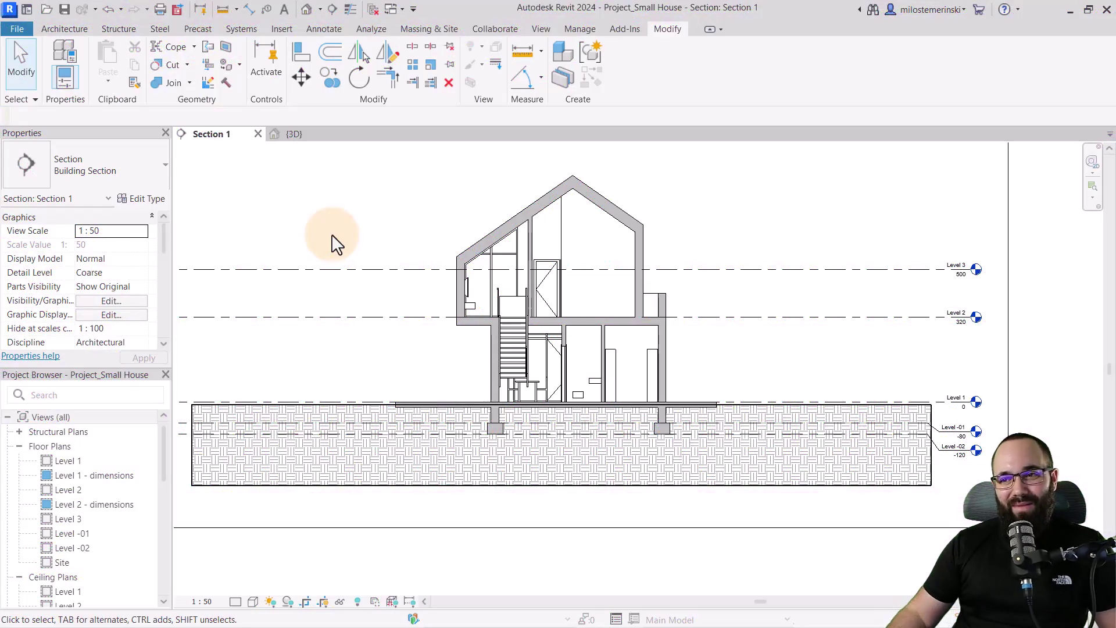
# Step: Select the toposolid and check it in the 3D view before returning to Section 1
pyautogui.moveTo(375, 349); pyautogui.dragTo(369, 379, button='middle')
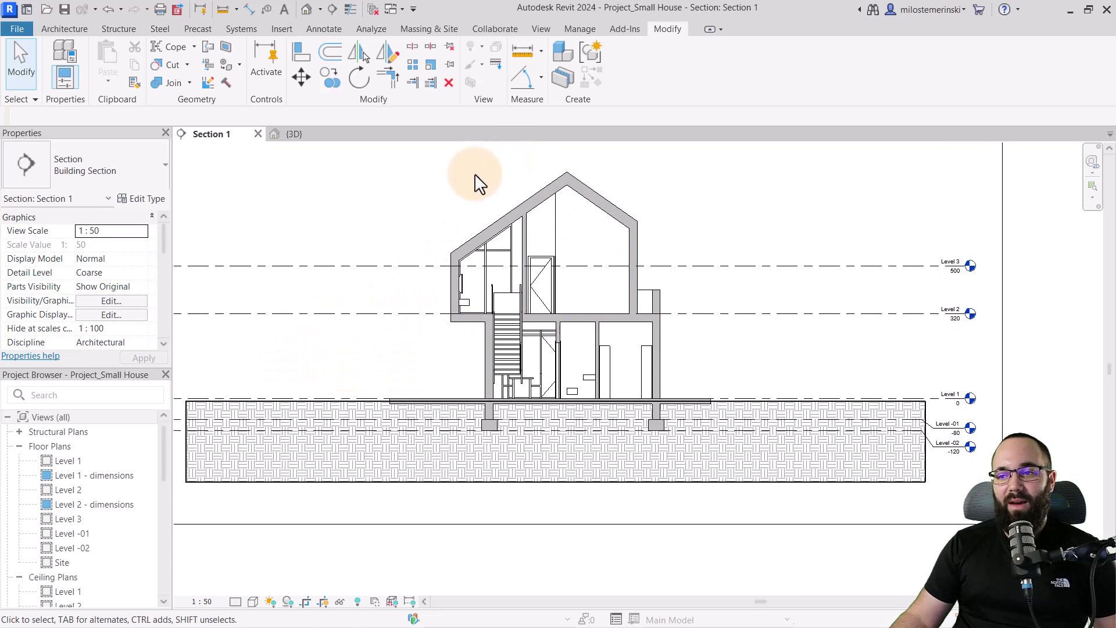
pyautogui.moveTo(450, 374); pyautogui.dragTo(443, 372, button='middle')
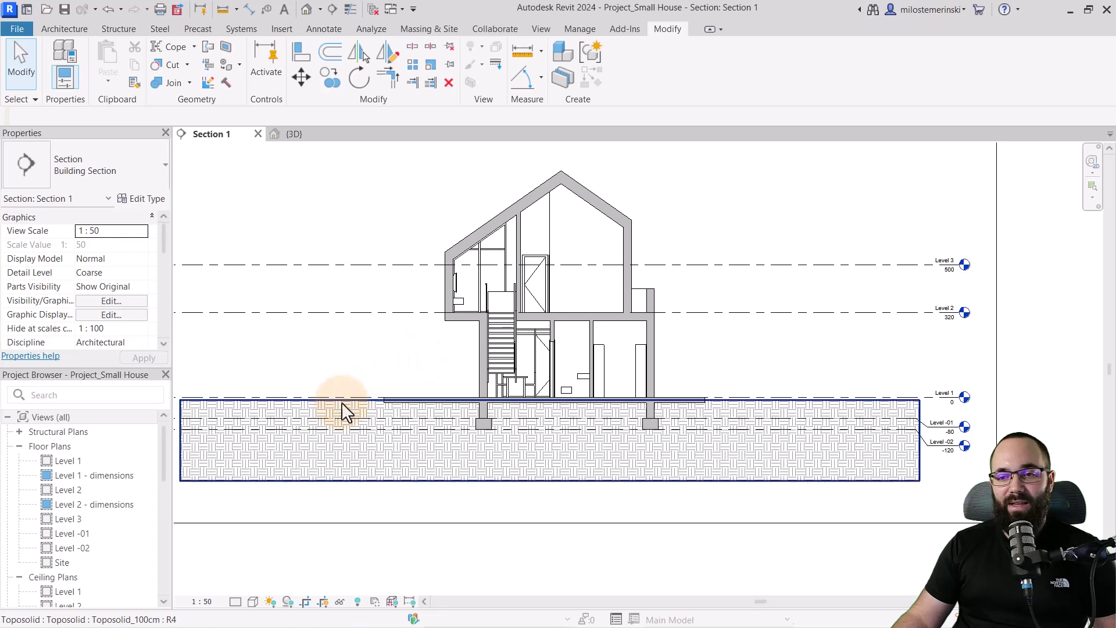
pyautogui.click(326, 403)
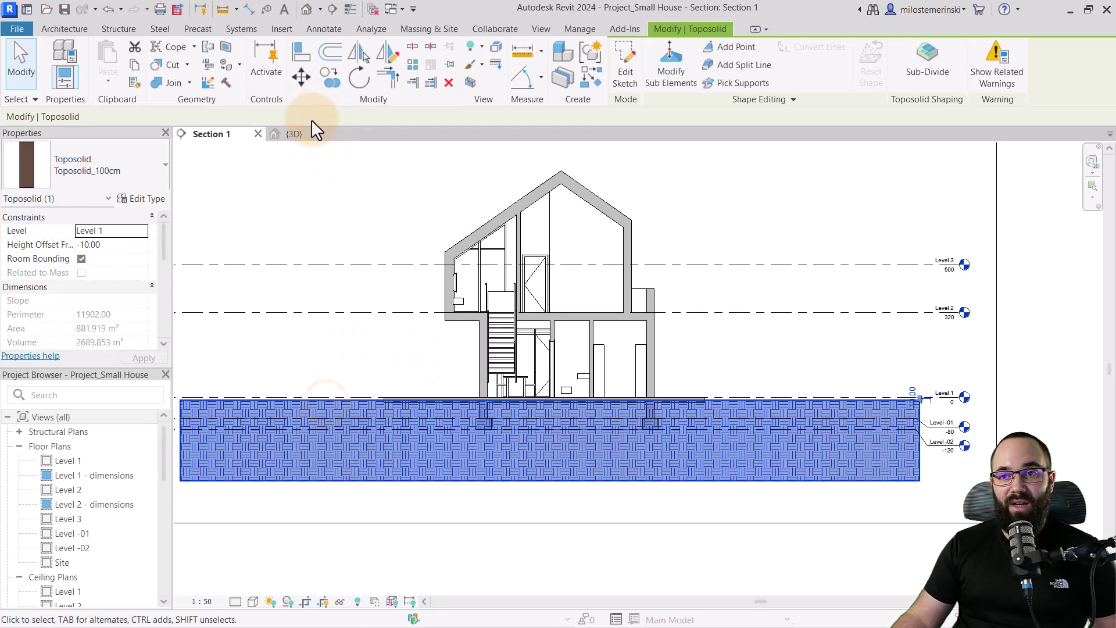
pyautogui.click(301, 139)
pyautogui.keyDown('shift'); pyautogui.moveTo(554, 507); pyautogui.dragTo(452, 487, button='middle'); pyautogui.keyUp('shift')
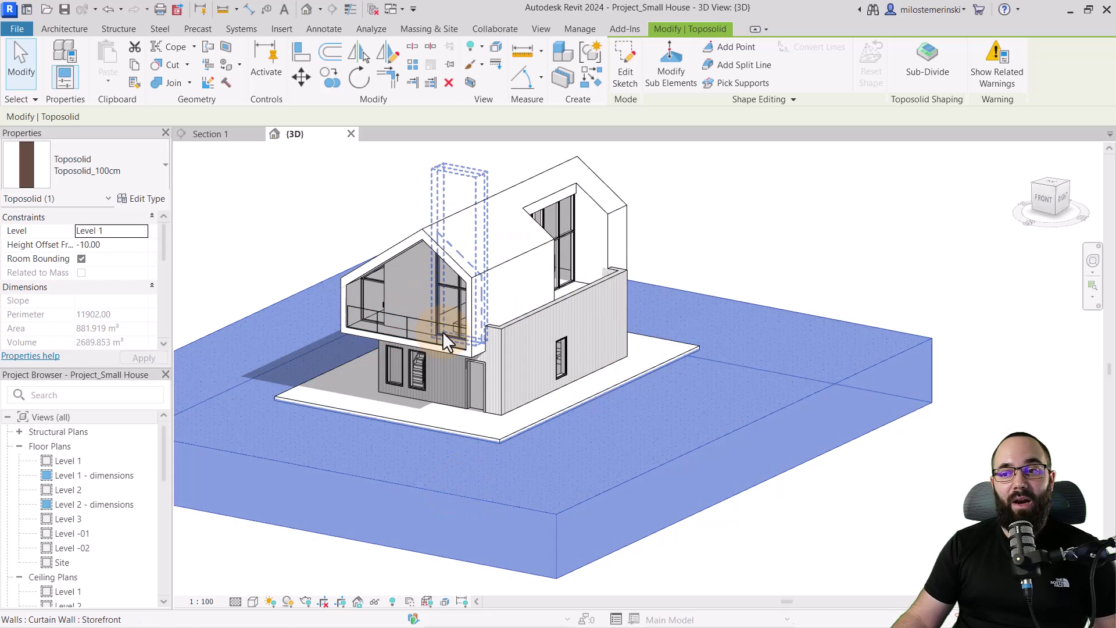
pyautogui.click(230, 133)
pyautogui.scroll(5, 516, 440)
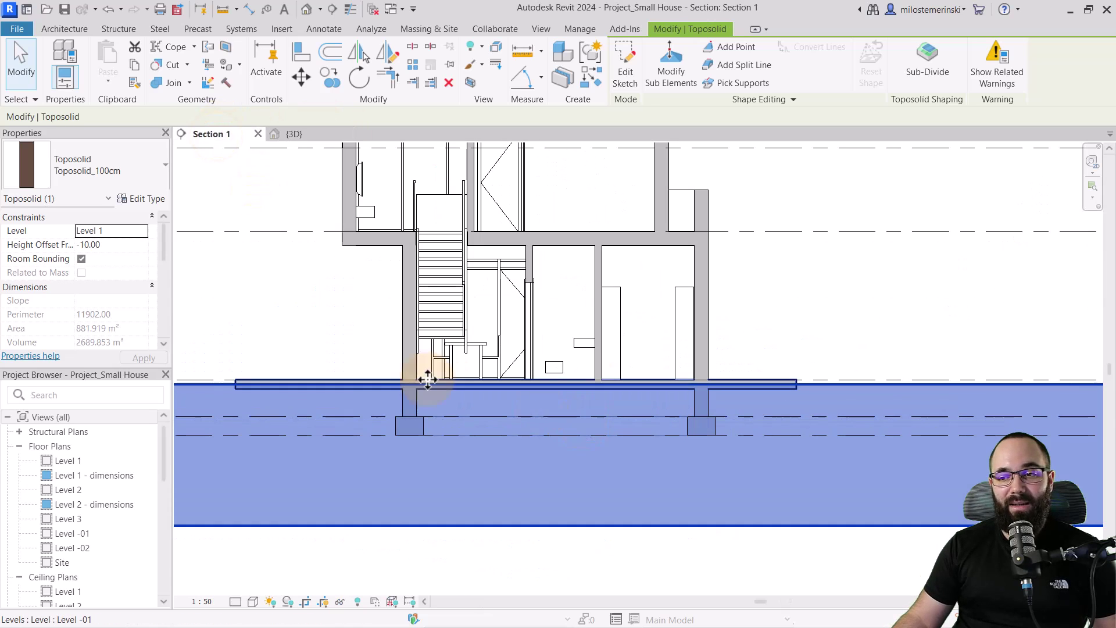
pyautogui.click(345, 340)
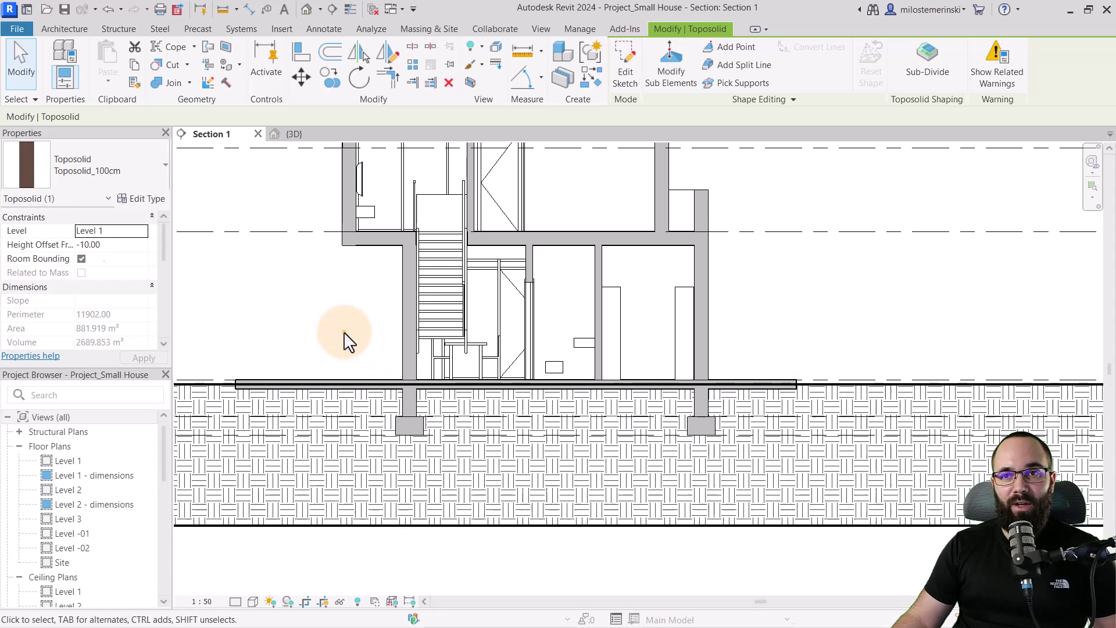
# Step: Cut the toposolid with Multiple Cut using the right footing, the floor slab and the other footing
pyautogui.click(168, 71)
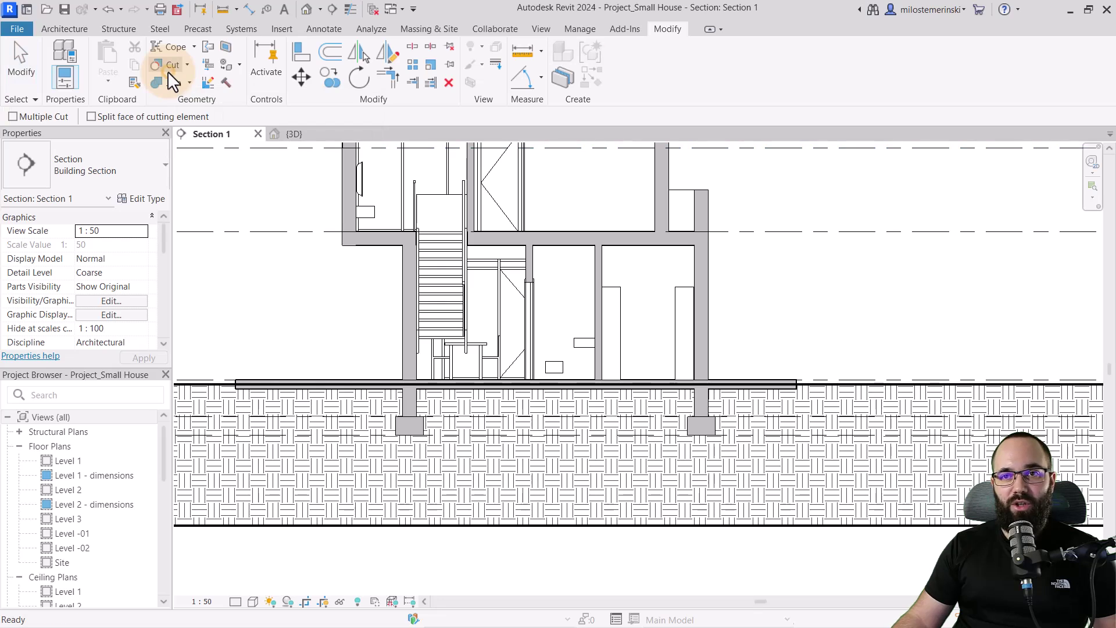
pyautogui.click(14, 116)
pyautogui.click(357, 527)
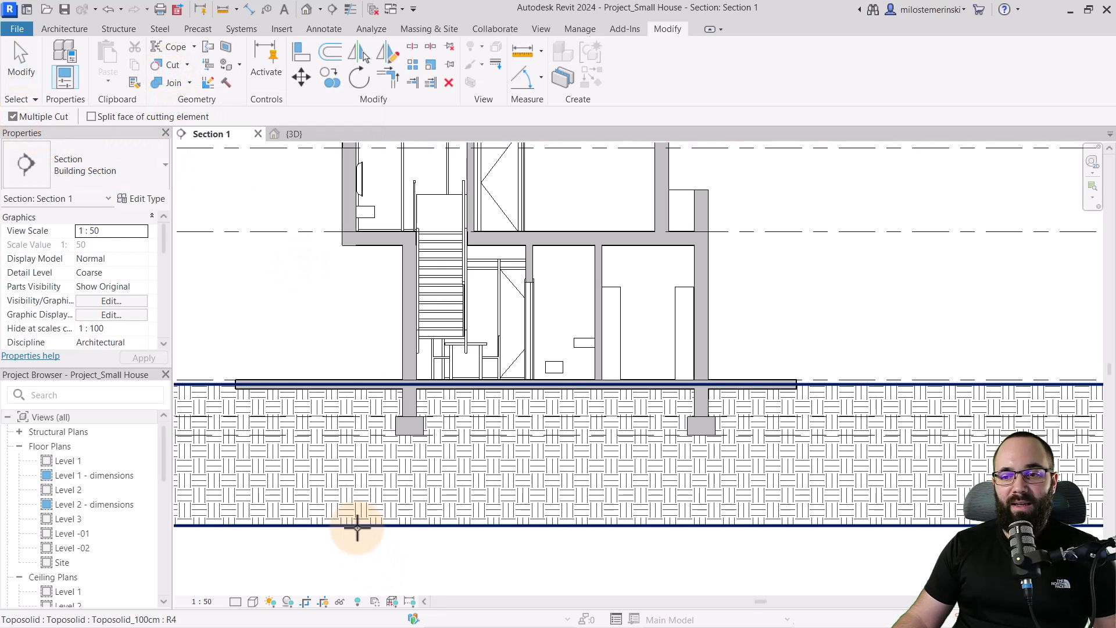
pyautogui.click(357, 527)
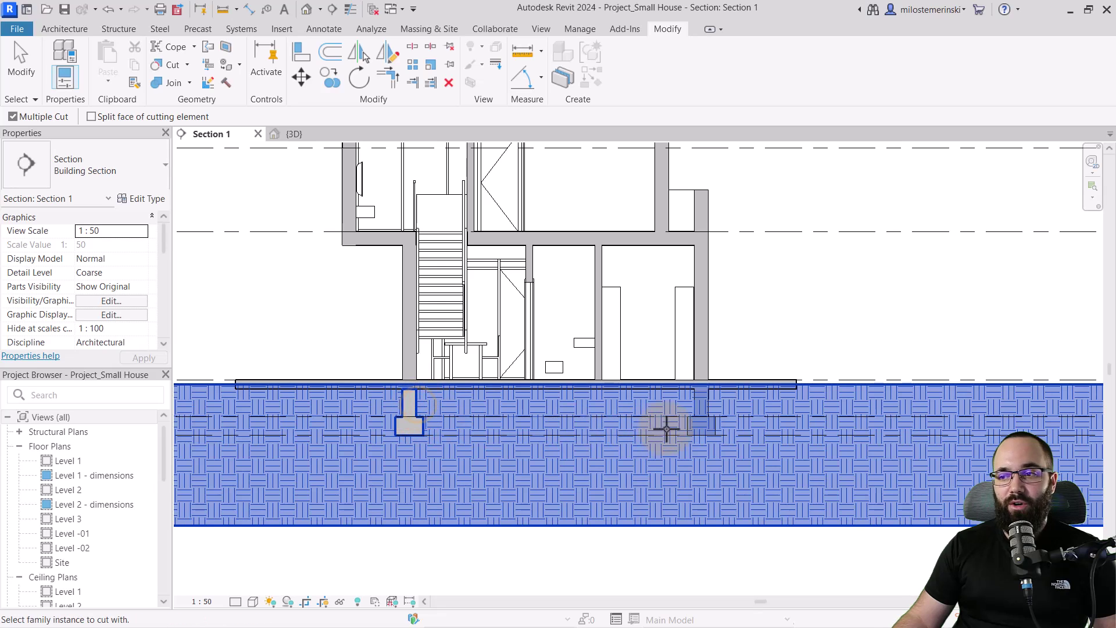
pyautogui.click(692, 430)
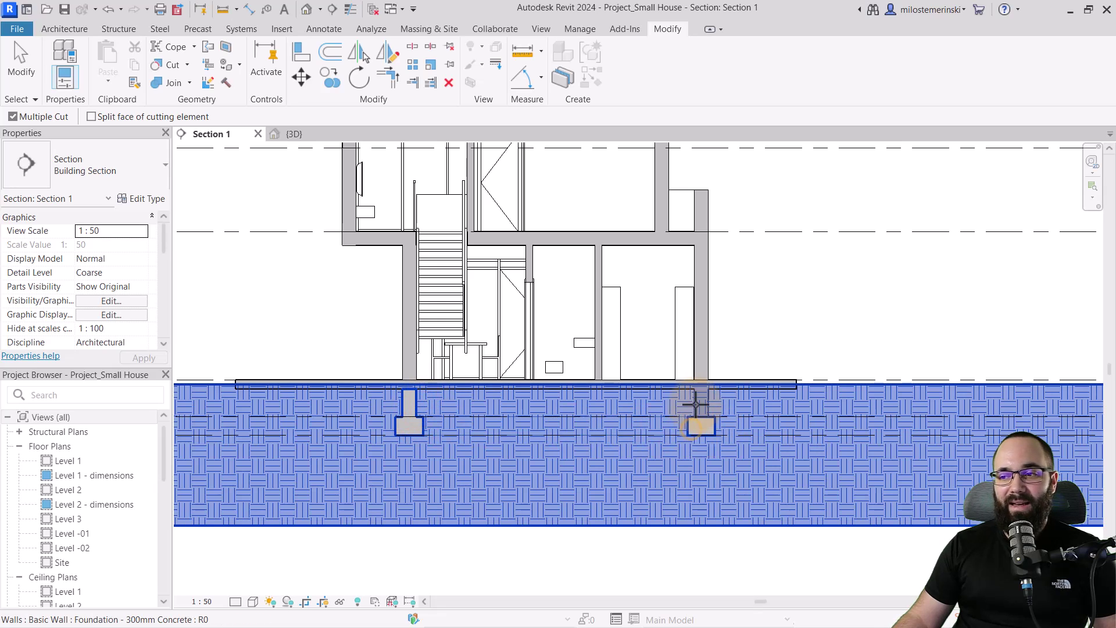
pyautogui.click(729, 388)
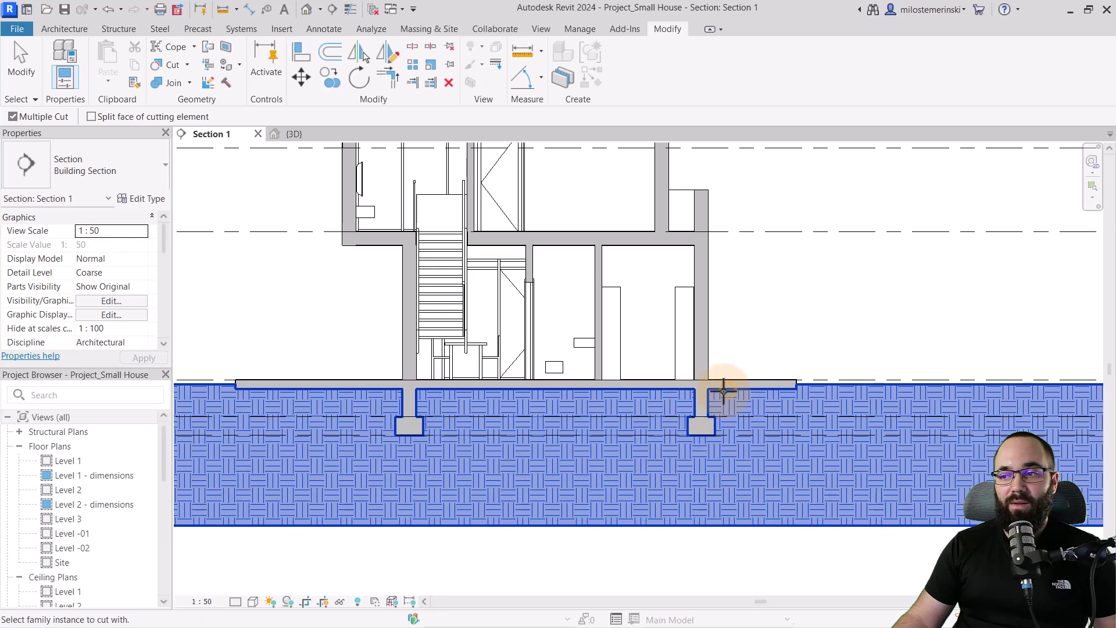
pyautogui.click(330, 380)
pyautogui.moveTo(542, 435); pyautogui.dragTo(503, 426, button='middle')
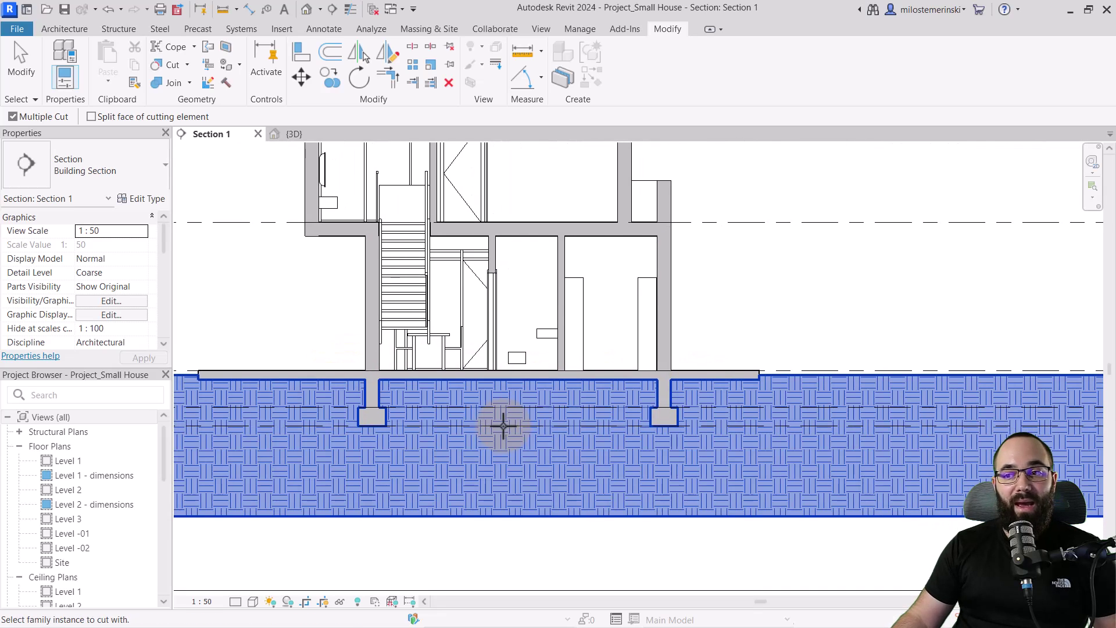
pyautogui.scroll(-2, 491, 433)
pyautogui.scroll(3, 512, 442)
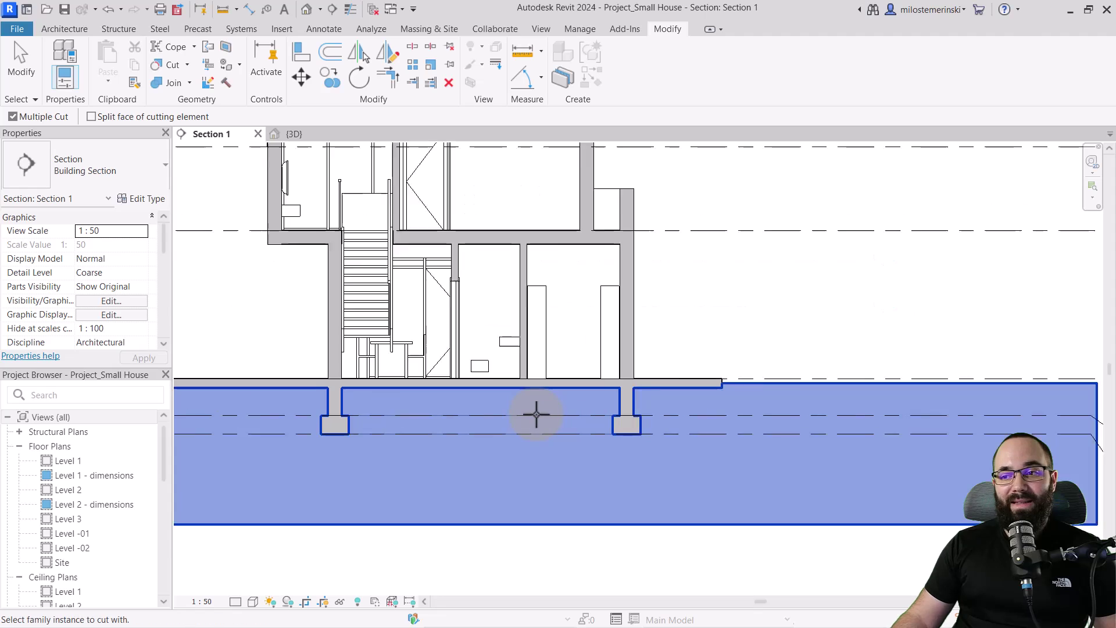
pyautogui.press('Escape')
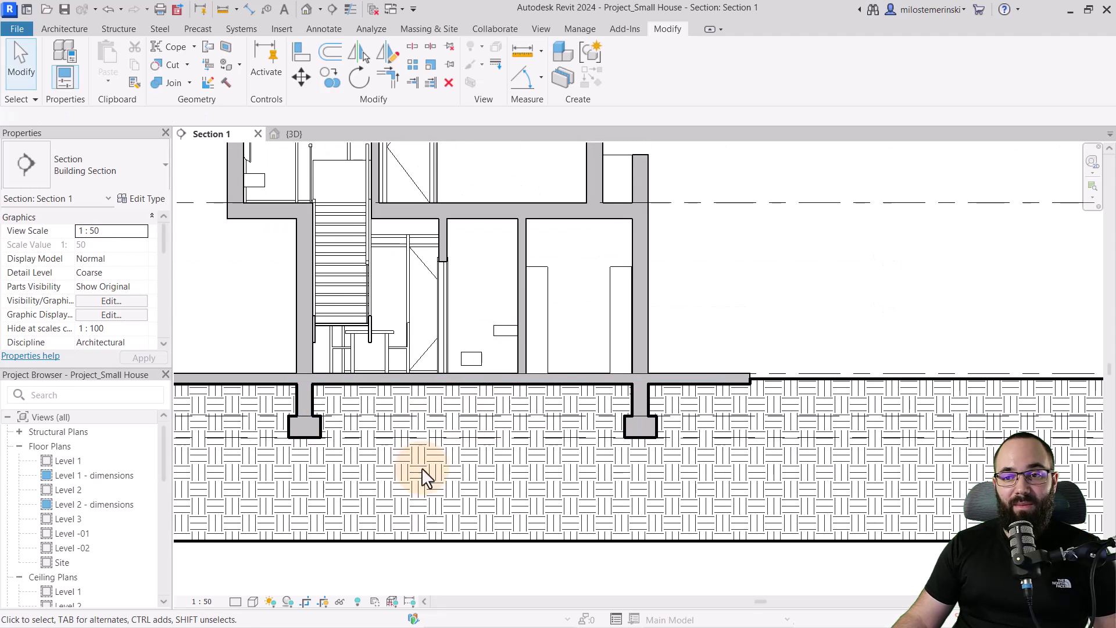
# Step: Pan the section to review the cut, then go back to the 3D view
pyautogui.moveTo(421, 473)
pyautogui.mouseDown(button='middle')
pyautogui.moveTo(421, 511)
pyautogui.moveTo(507, 493)
pyautogui.mouseUp(button='middle')
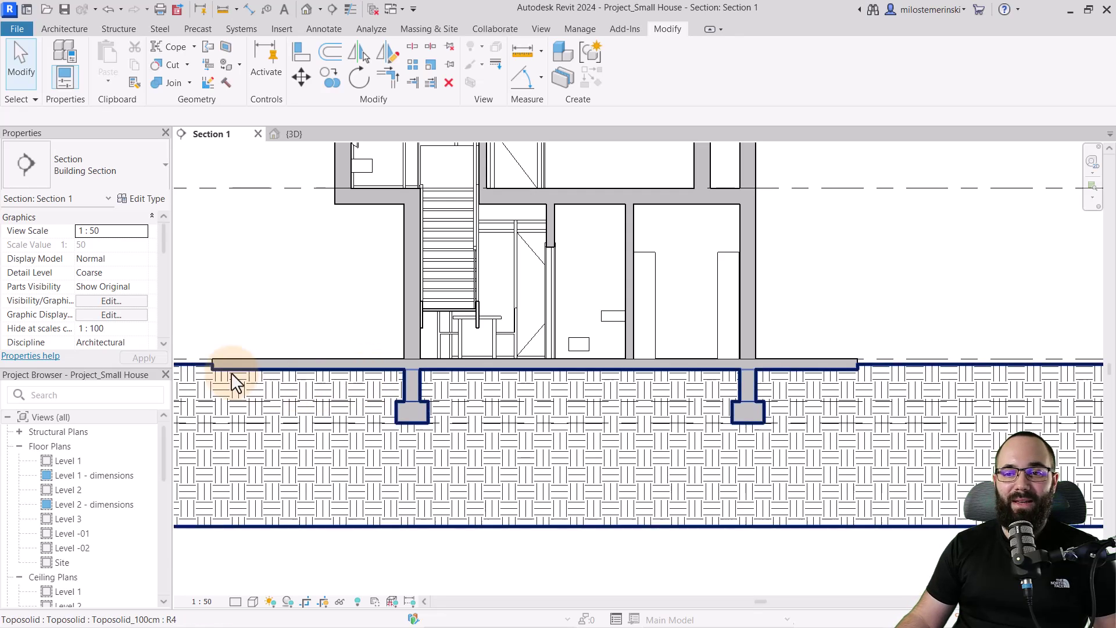
pyautogui.scroll(3, 293, 360)
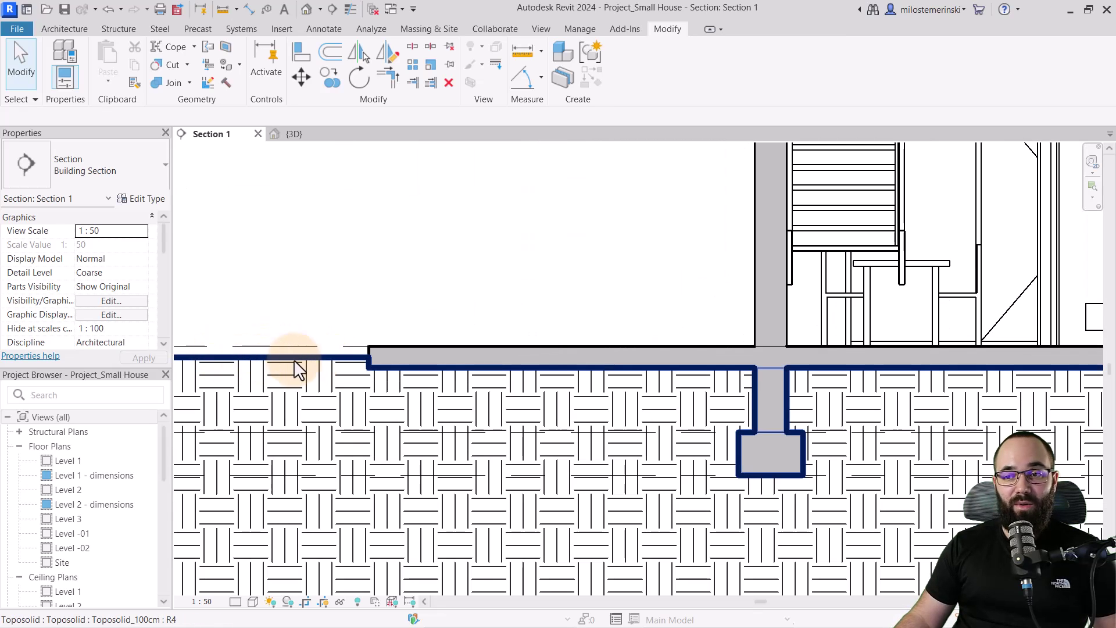
pyautogui.scroll(-3, 344, 366)
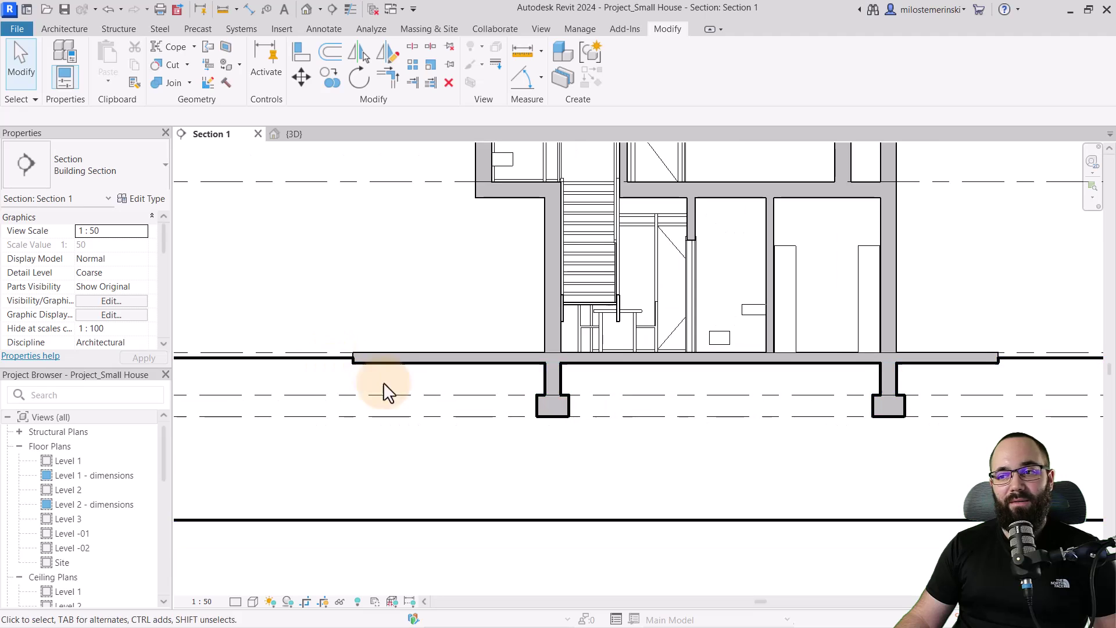
pyautogui.moveTo(386, 391); pyautogui.dragTo(289, 390, button='middle')
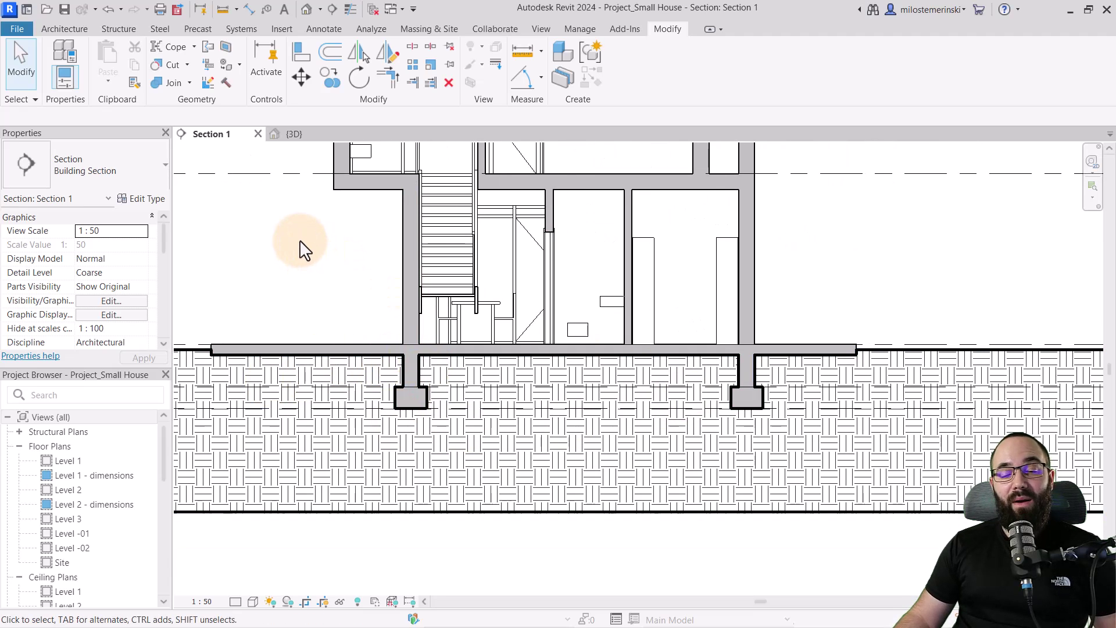
pyautogui.click(289, 139)
pyautogui.keyDown('shift'); pyautogui.moveTo(349, 242); pyautogui.dragTo(319, 399, button='middle'); pyautogui.keyUp('shift')
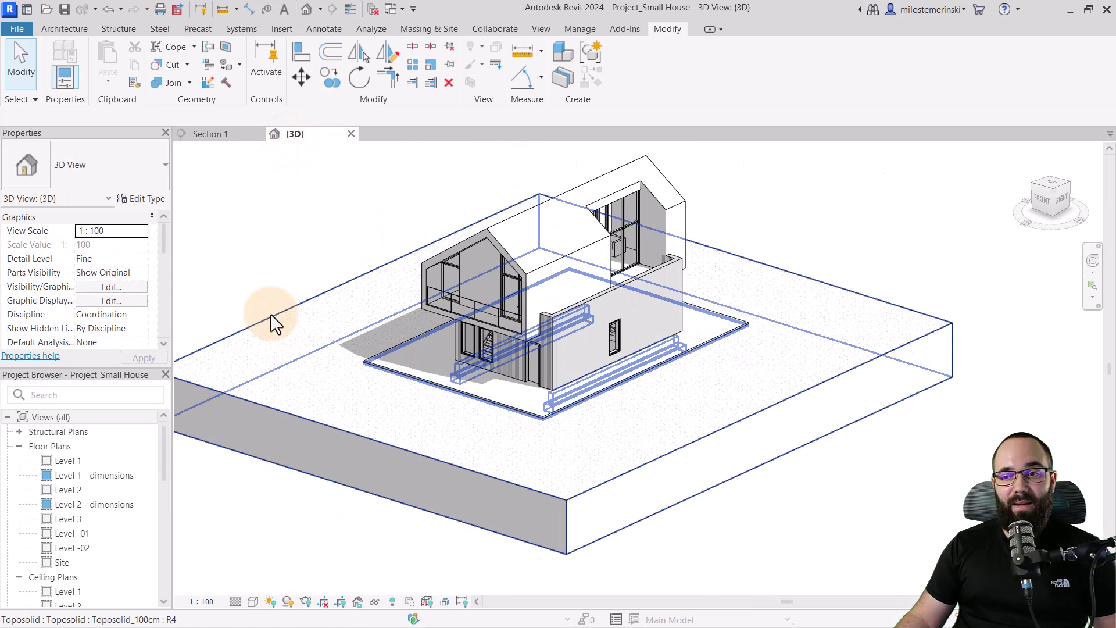
pyautogui.click(271, 313)
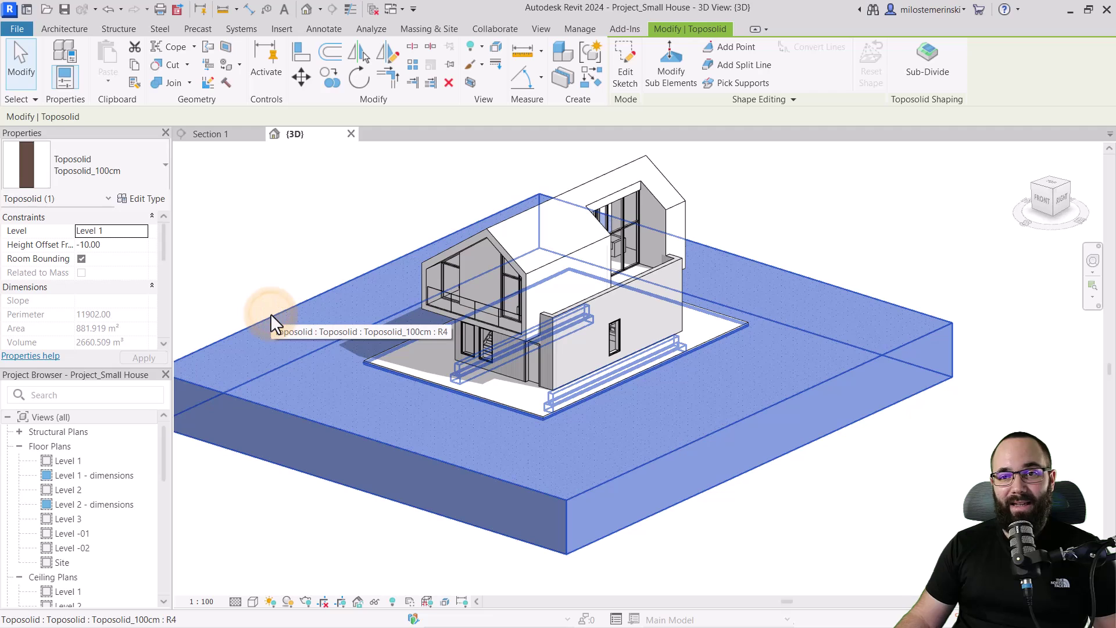
pyautogui.click(375, 602)
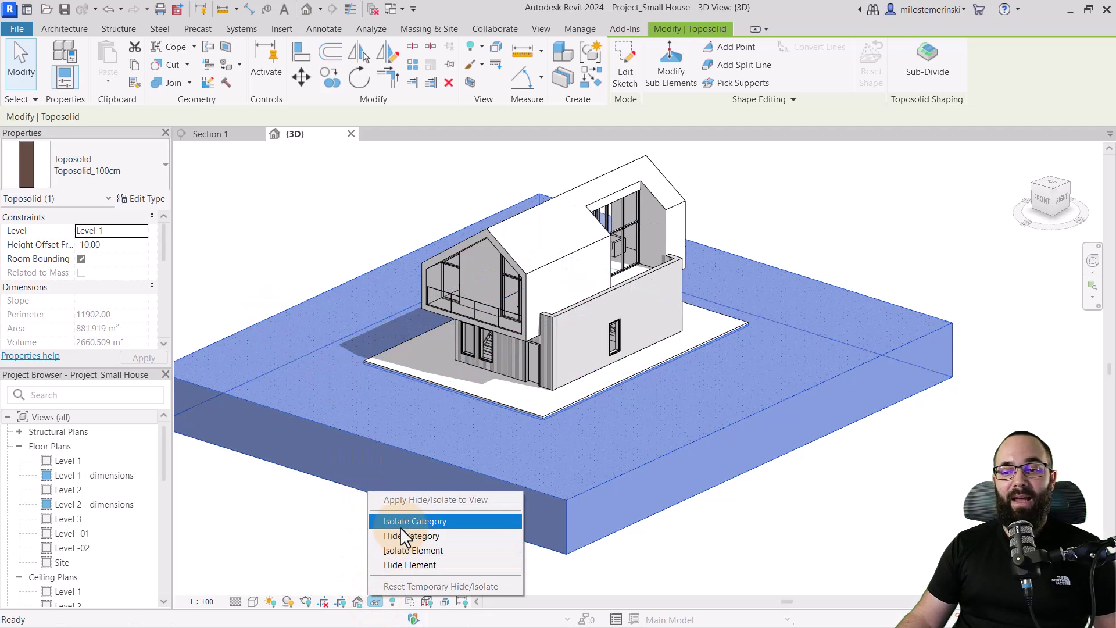
pyautogui.click(400, 550)
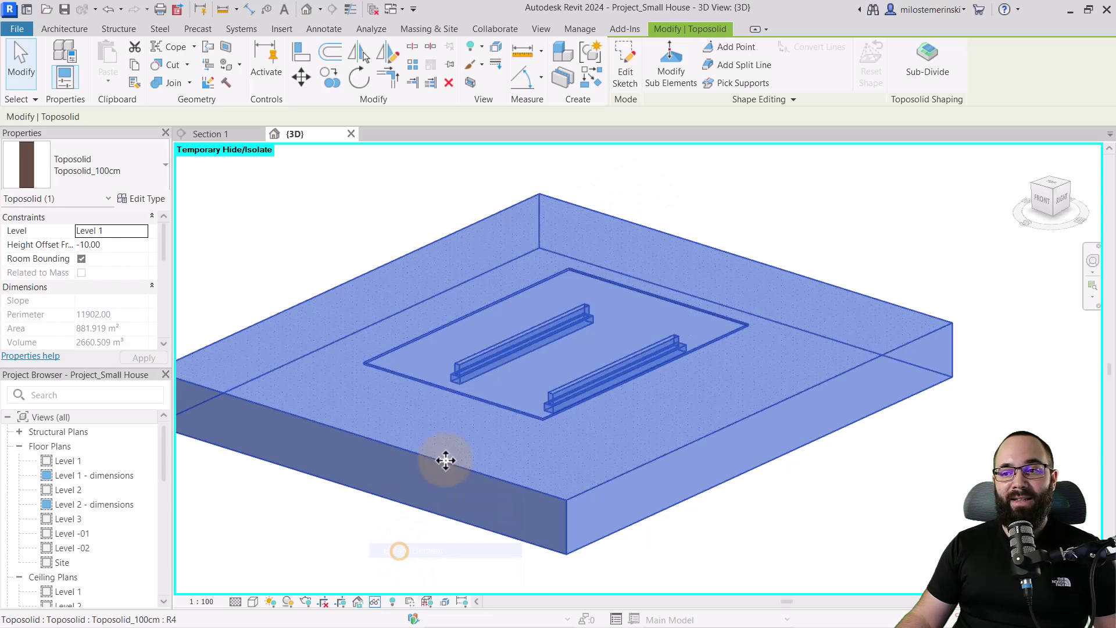
pyautogui.scroll(3, 312, 515)
pyautogui.click(277, 515)
pyautogui.keyDown('shift'); pyautogui.moveTo(348, 503); pyautogui.dragTo(578, 480, button='middle'); pyautogui.keyUp('shift')
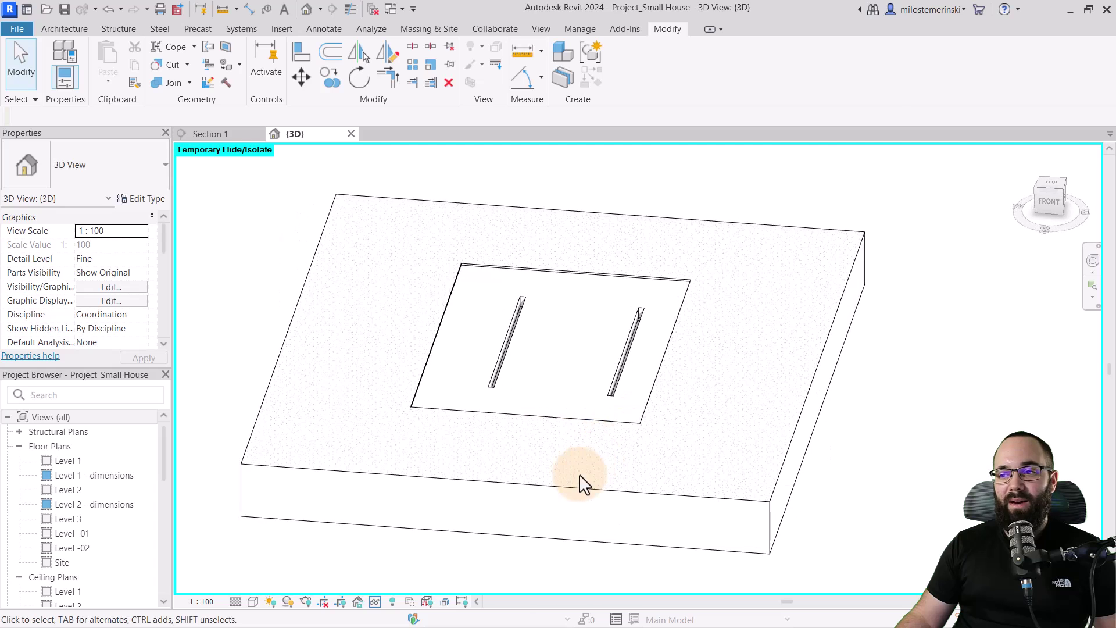
pyautogui.click(563, 487)
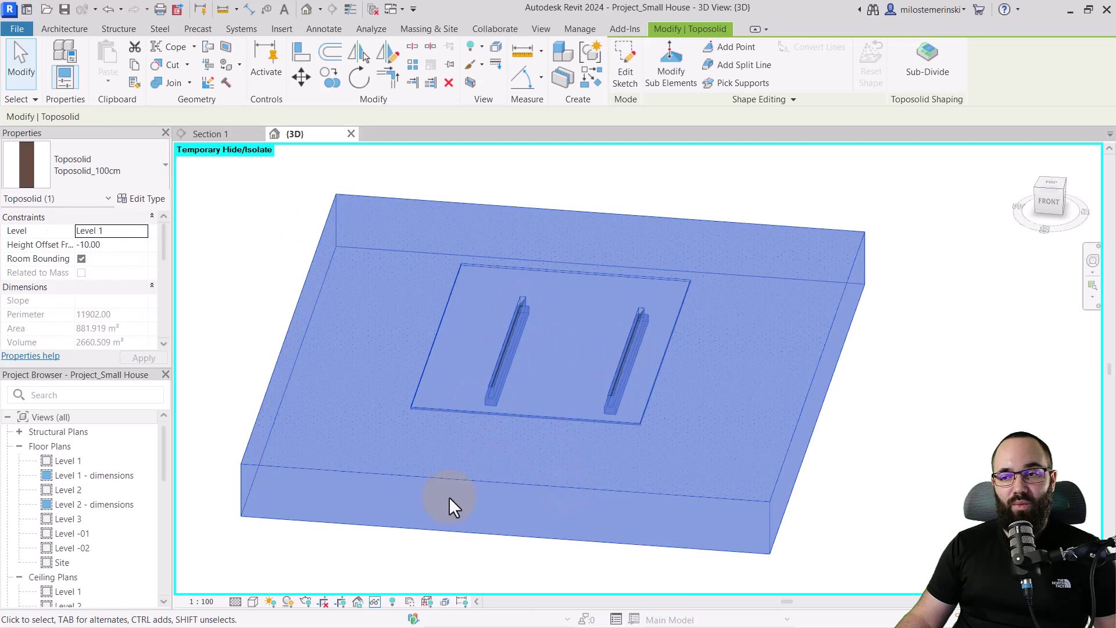
pyautogui.click(408, 550)
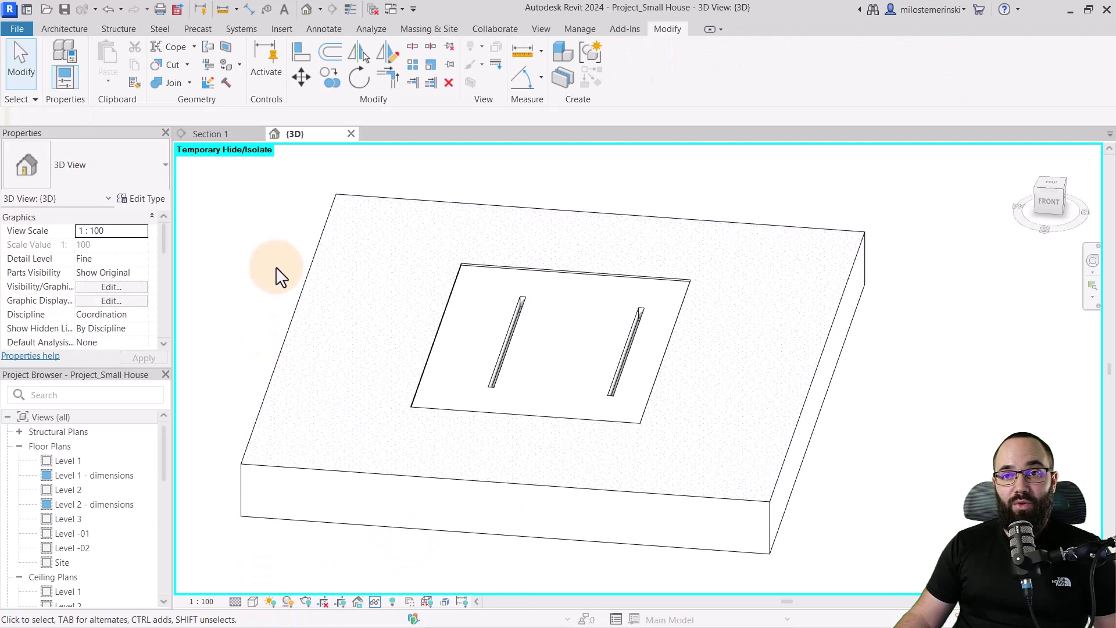
pyautogui.click(375, 601)
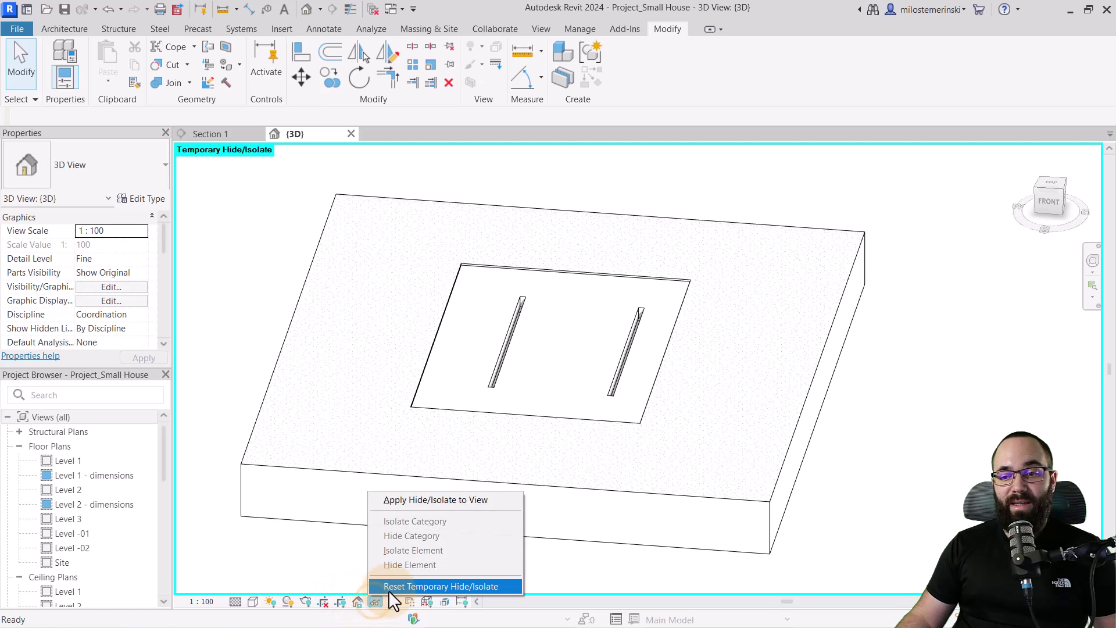
pyautogui.click(389, 588)
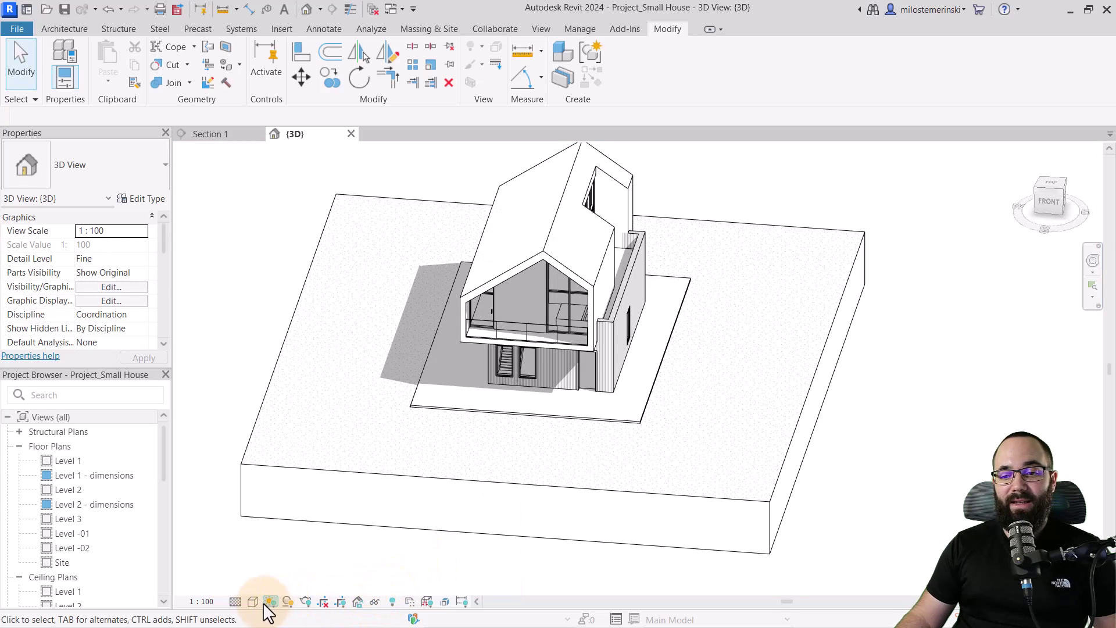
pyautogui.click(416, 490)
pyautogui.keyDown('shift'); pyautogui.moveTo(416, 490); pyautogui.dragTo(411, 249, button='middle'); pyautogui.keyUp('shift')
# Step: Switch the 3D view's visual style to Wireframe
pyautogui.scroll(5, 505, 325)
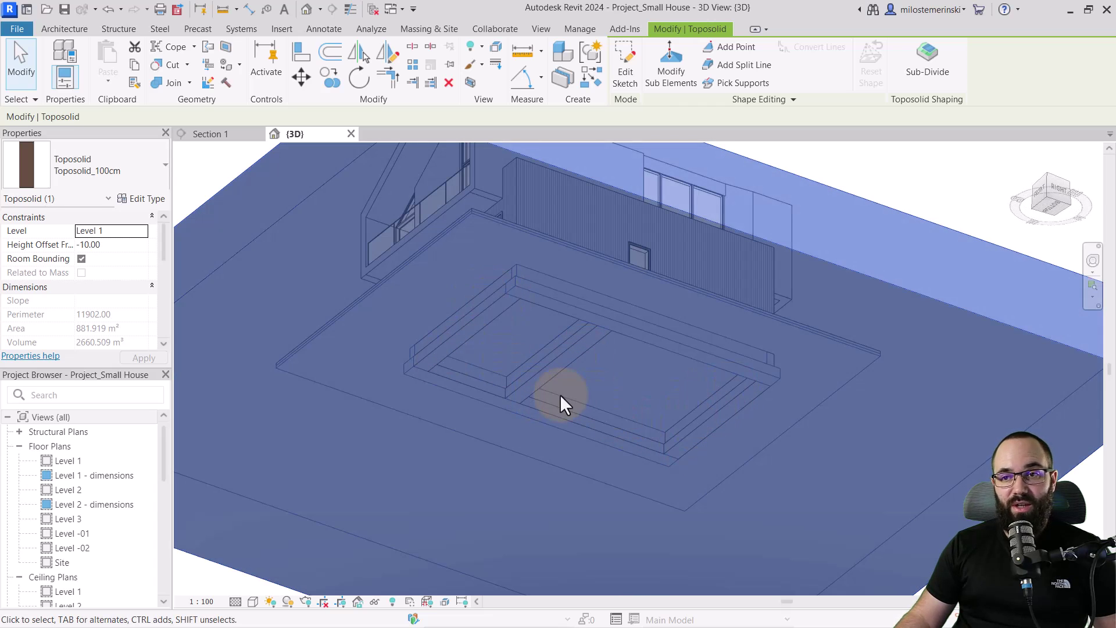
pyautogui.click(245, 603)
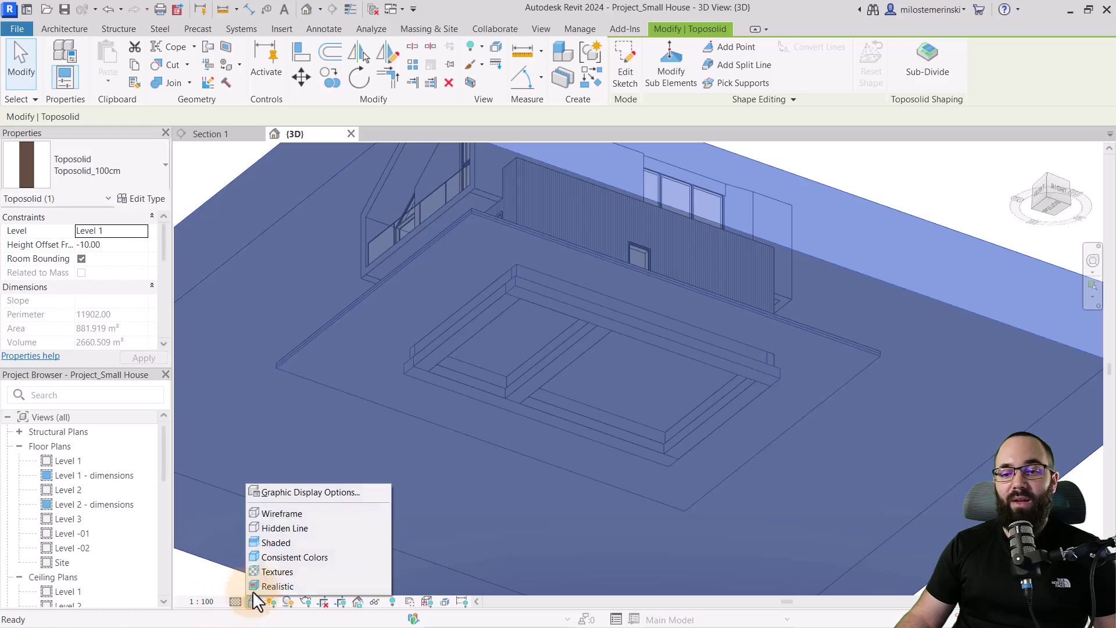
pyautogui.click(278, 511)
pyautogui.keyDown('shift'); pyautogui.moveTo(296, 418); pyautogui.dragTo(327, 541, button='middle'); pyautogui.keyUp('shift')
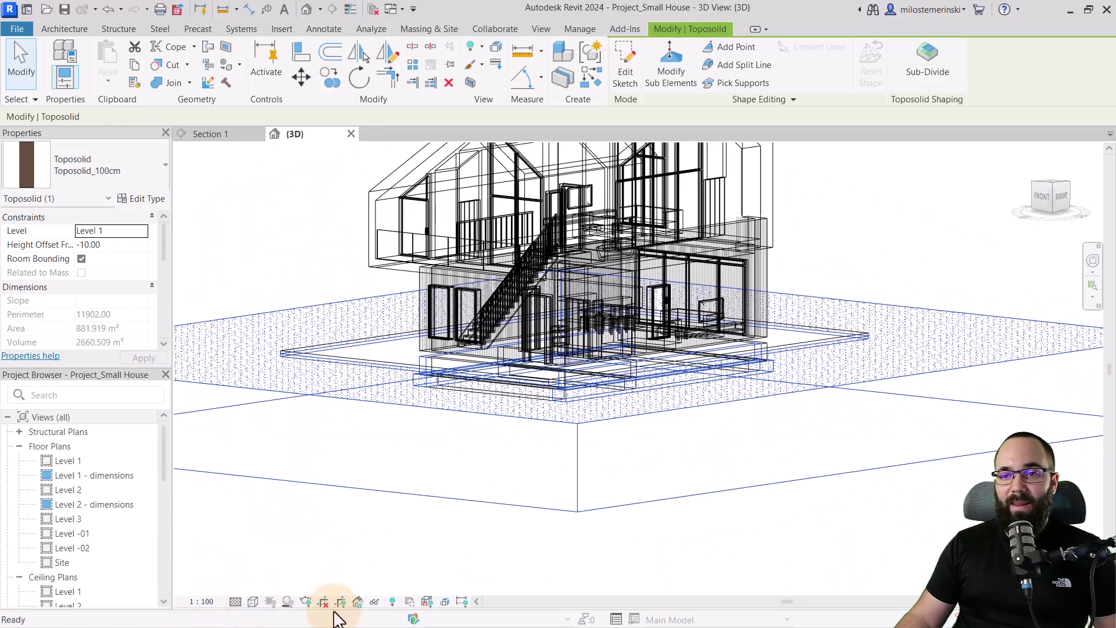
# Step: Cut the toposolid with Multiple Cut using the house's foundation walls
pyautogui.click(175, 66)
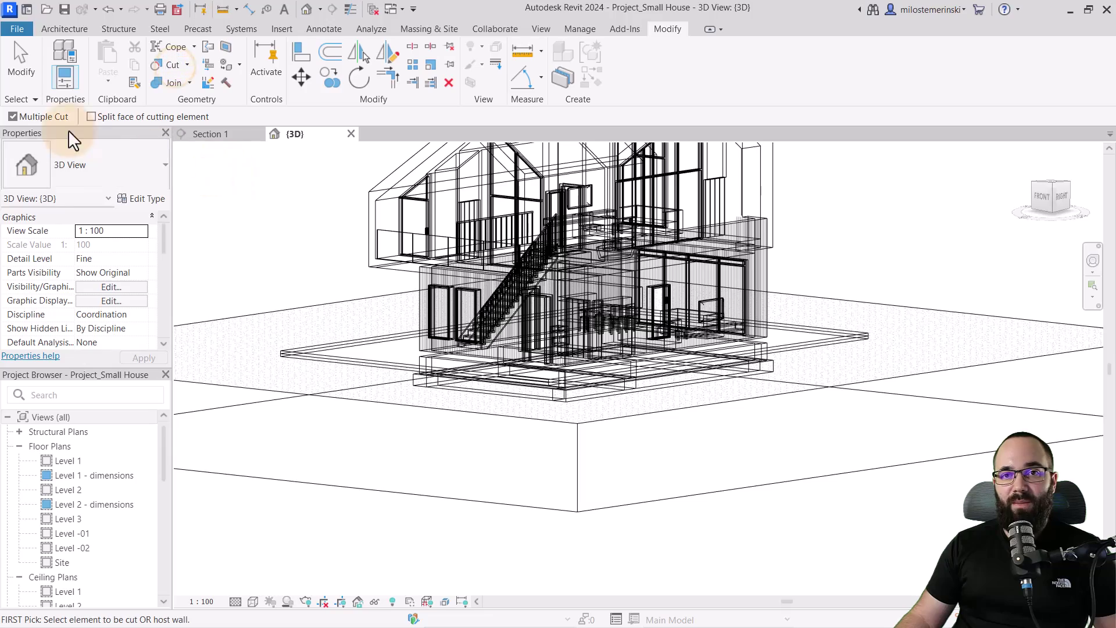
pyautogui.click(13, 116)
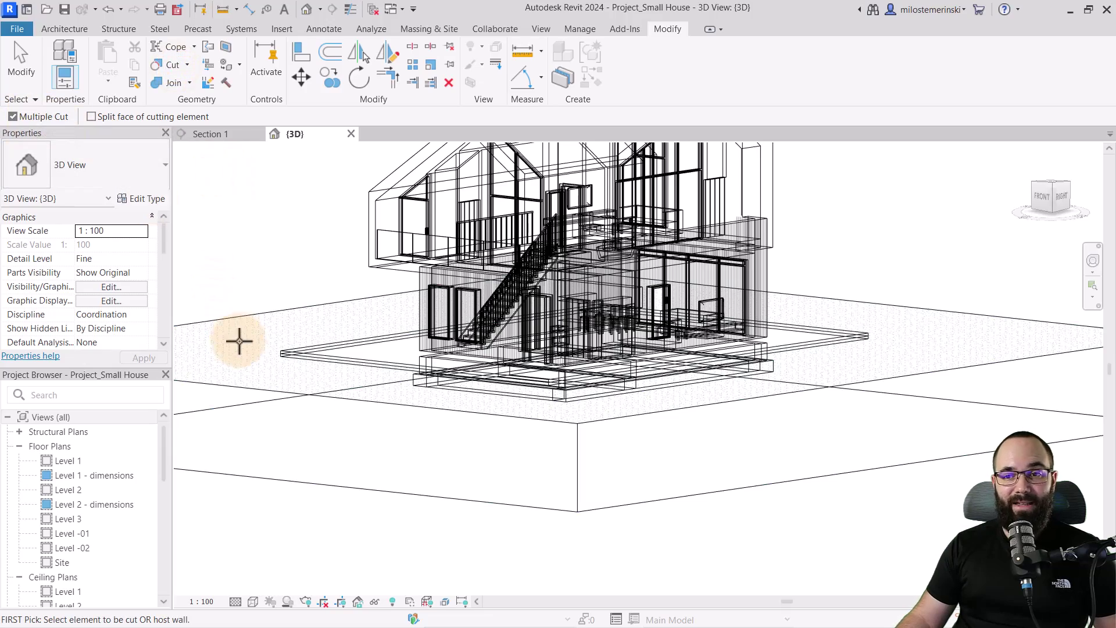
pyautogui.click(232, 316)
pyautogui.keyDown('shift'); pyautogui.moveTo(484, 531); pyautogui.dragTo(465, 345, button='middle'); pyautogui.keyUp('shift')
pyautogui.scroll(3, 463, 341)
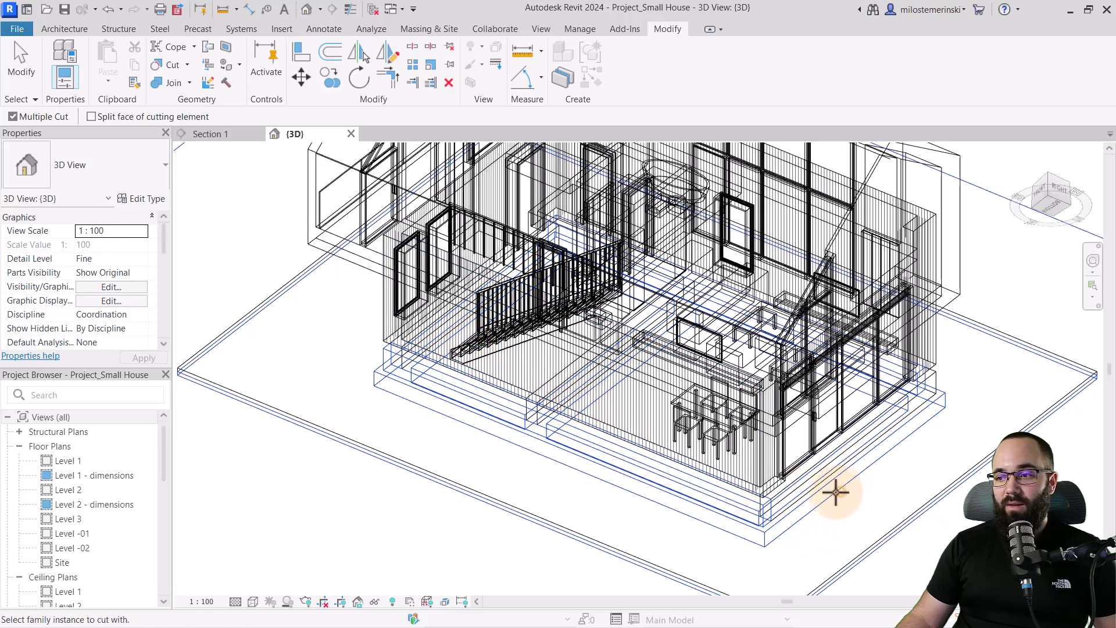
pyautogui.keyDown('shift'); pyautogui.moveTo(835, 488); pyautogui.dragTo(807, 584, button='middle'); pyautogui.keyUp('shift')
pyautogui.scroll(3, 721, 451)
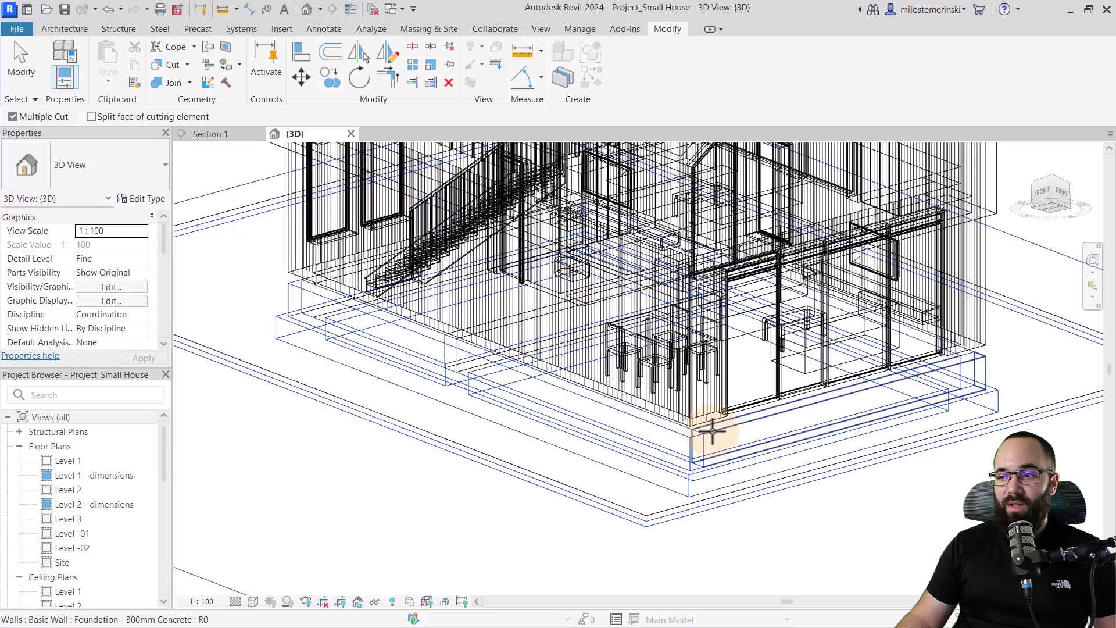
pyautogui.click(461, 338)
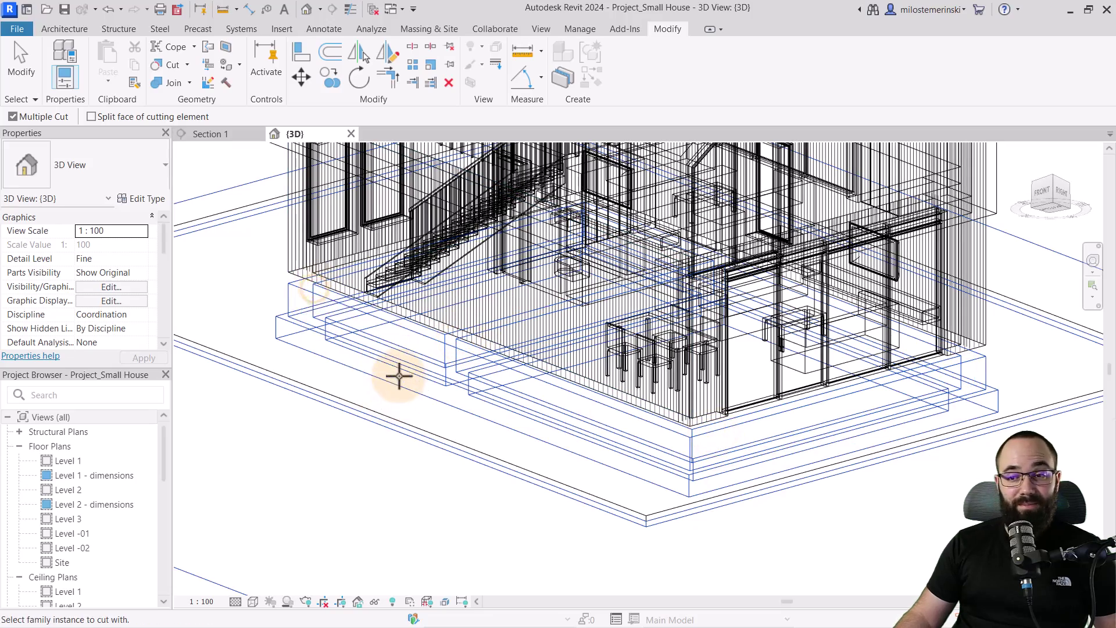
pyautogui.keyDown('shift'); pyautogui.moveTo(398, 374); pyautogui.dragTo(419, 562, button='middle'); pyautogui.keyUp('shift')
pyautogui.scroll(-5, 368, 455)
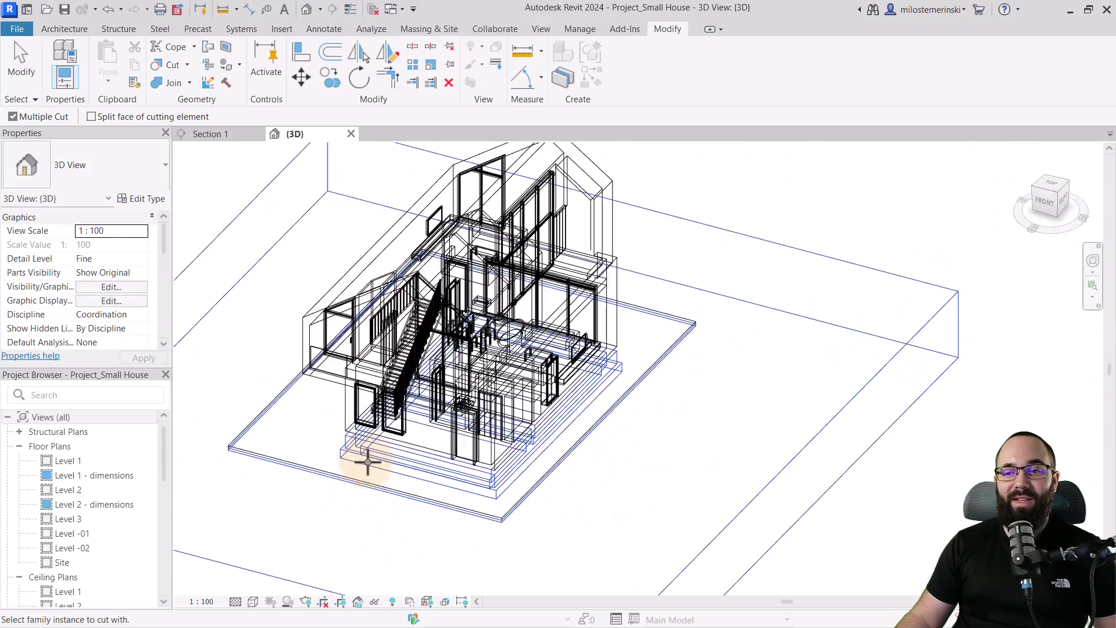
pyautogui.keyDown('shift'); pyautogui.moveTo(369, 456); pyautogui.dragTo(295, 462, button='middle'); pyautogui.keyUp('shift')
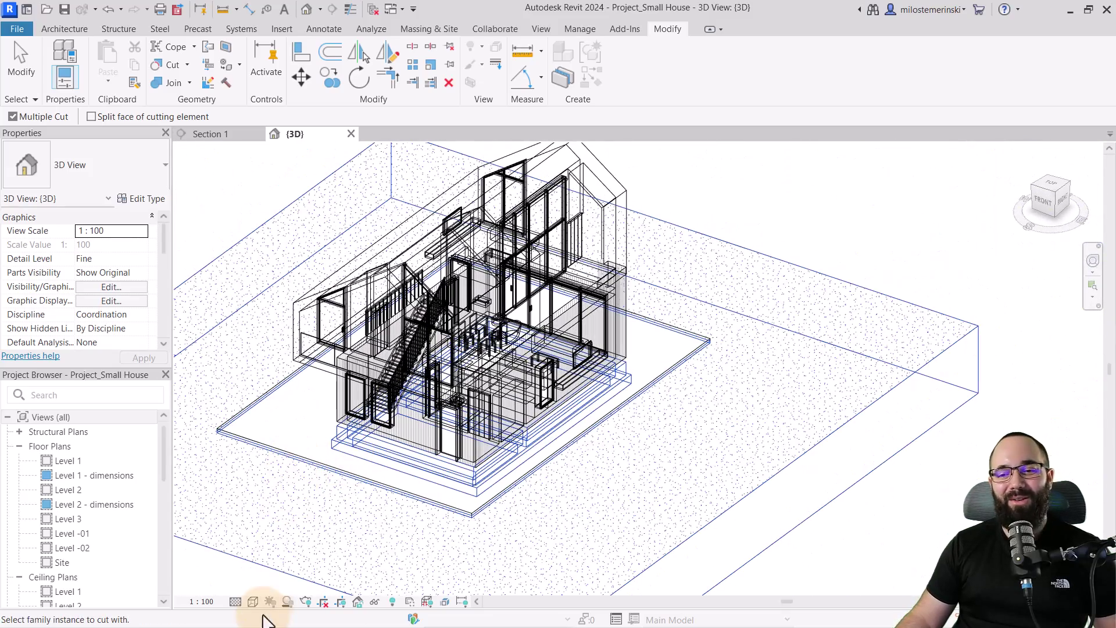
pyautogui.click(253, 602)
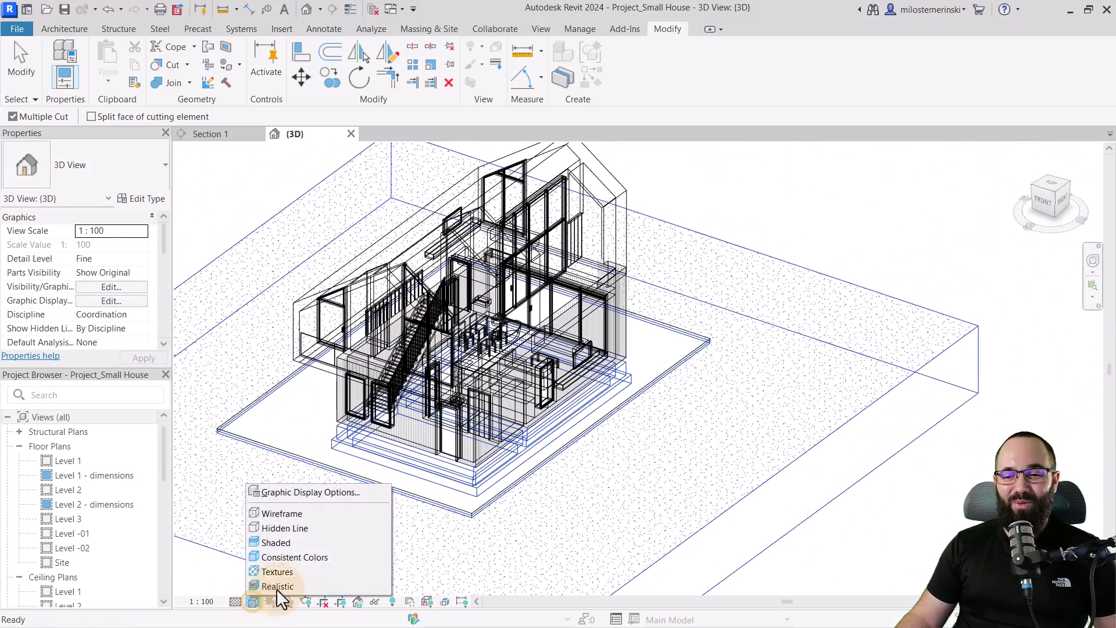
# Step: Set the 3D view's visual style back to Shaded
pyautogui.click(277, 532)
pyautogui.scroll(-4, 556, 414)
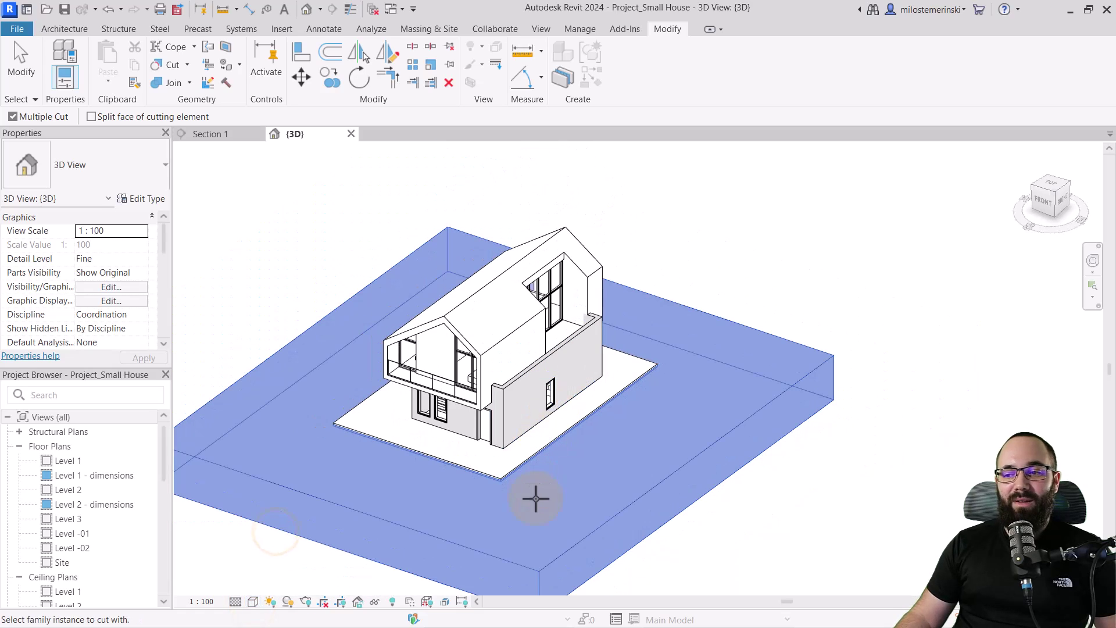
pyautogui.click(375, 602)
pyautogui.press('Escape')
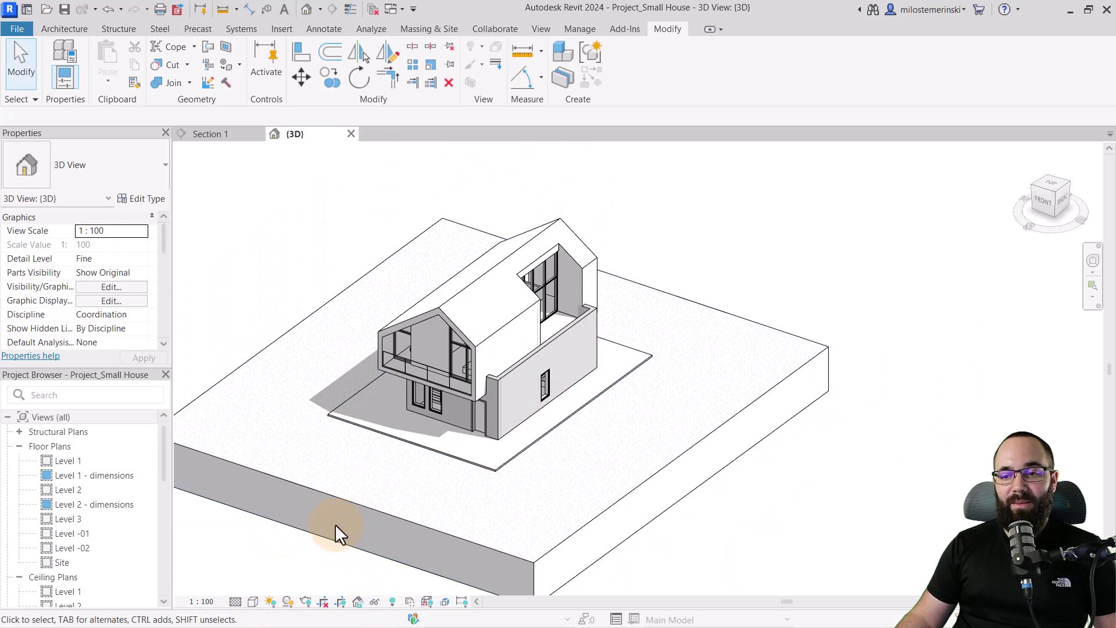
# Step: Isolate the toposolid and orbit to inspect the foundation-wall recesses
pyautogui.click(333, 493)
pyautogui.click(375, 602)
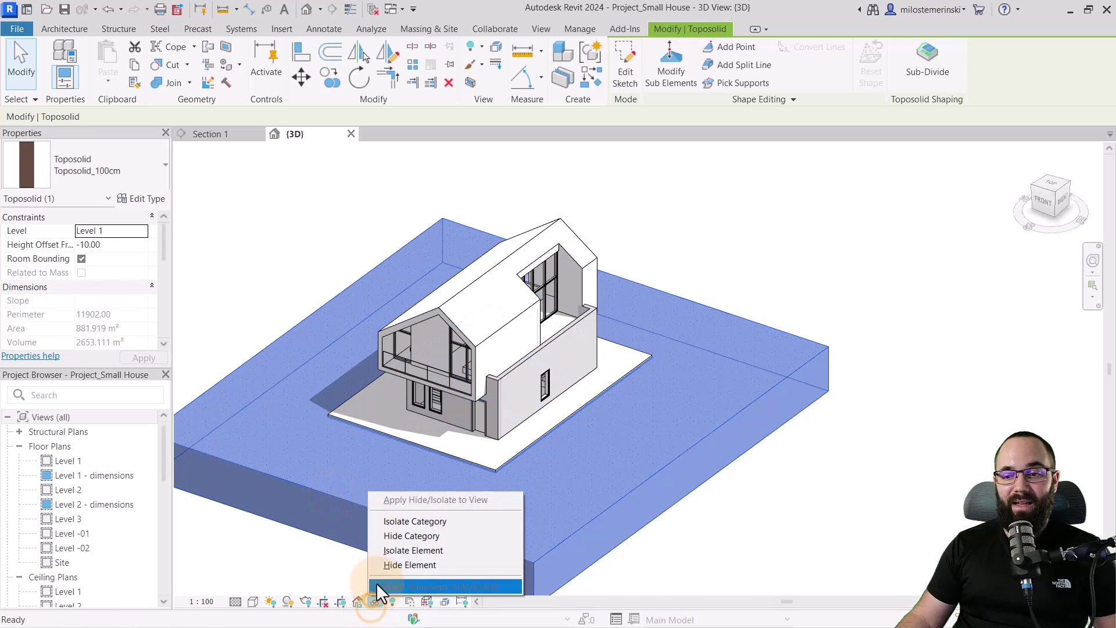
pyautogui.click(396, 550)
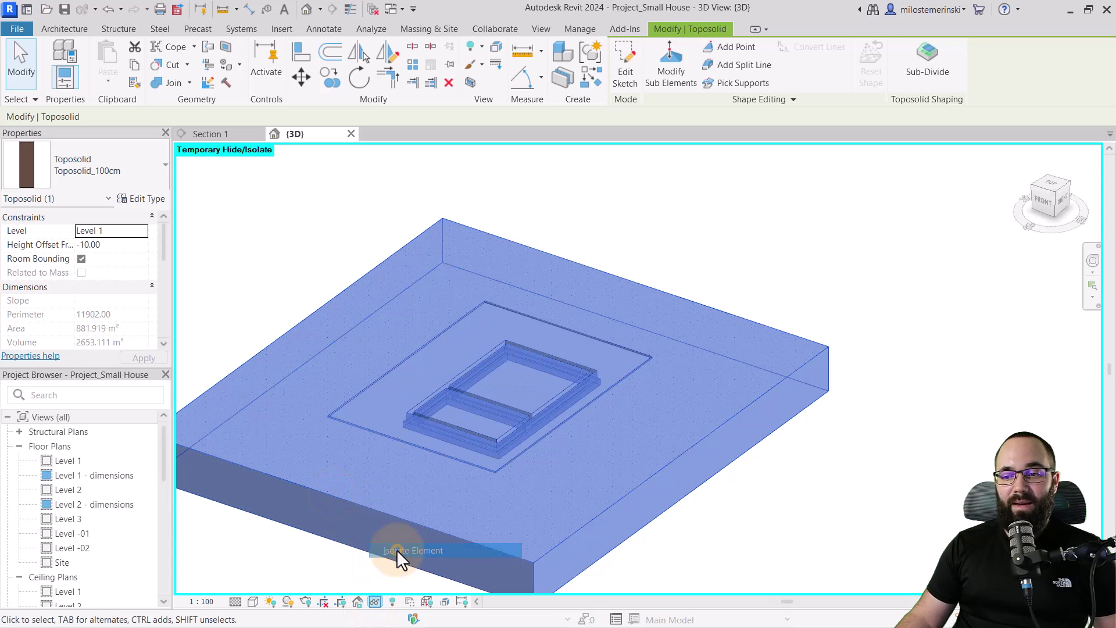
pyautogui.keyDown('shift'); pyautogui.moveTo(397, 550); pyautogui.dragTo(490, 436, button='middle'); pyautogui.keyUp('shift')
pyautogui.scroll(5, 494, 447)
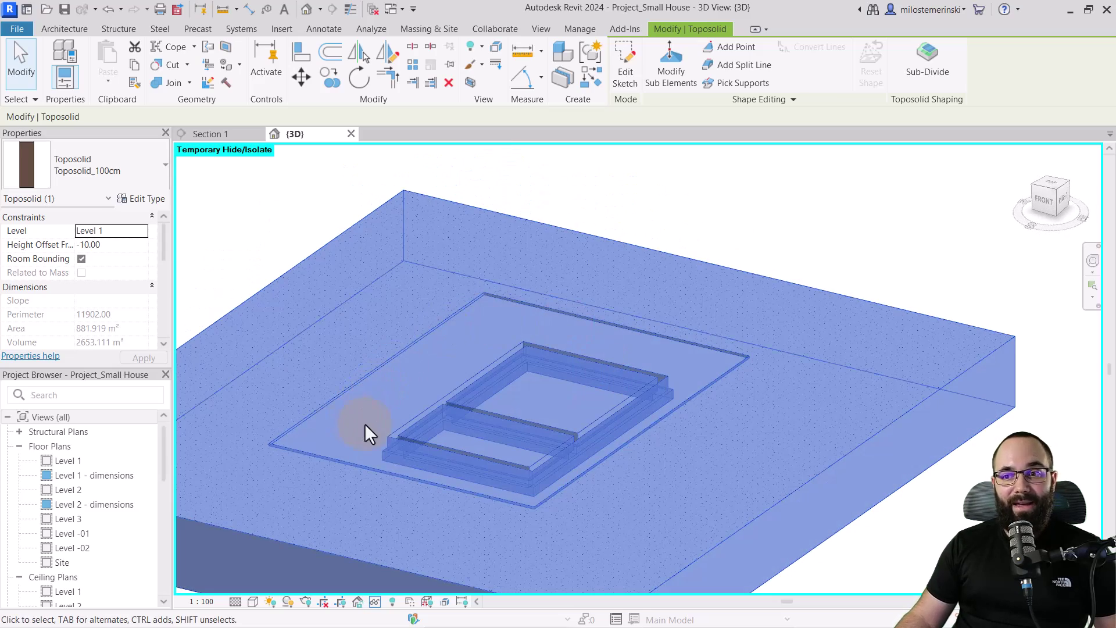
pyautogui.click(239, 267)
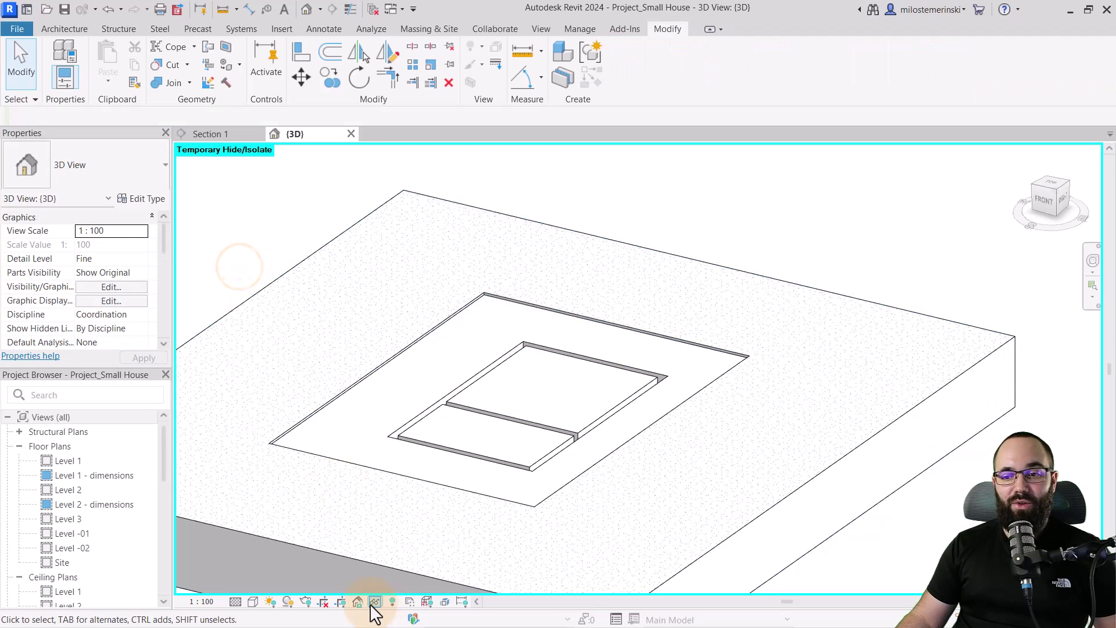
# Step: Reset Temporary Hide/Isolate, cancel the save reminder, and orbit around the restored house
pyautogui.click(375, 602)
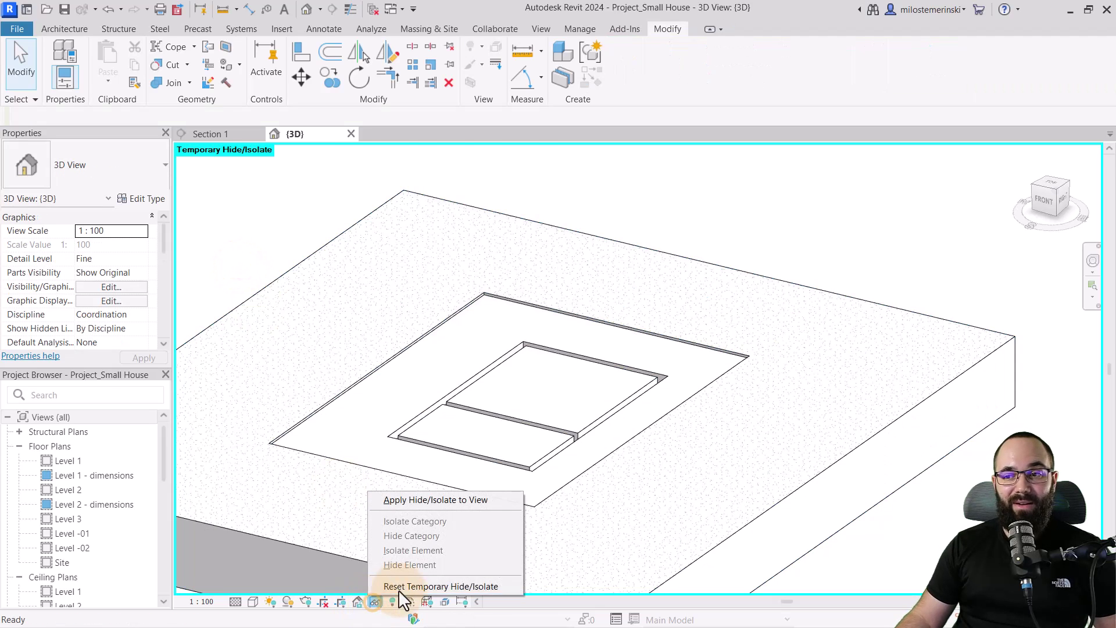
pyautogui.click(400, 588)
pyautogui.click(651, 377)
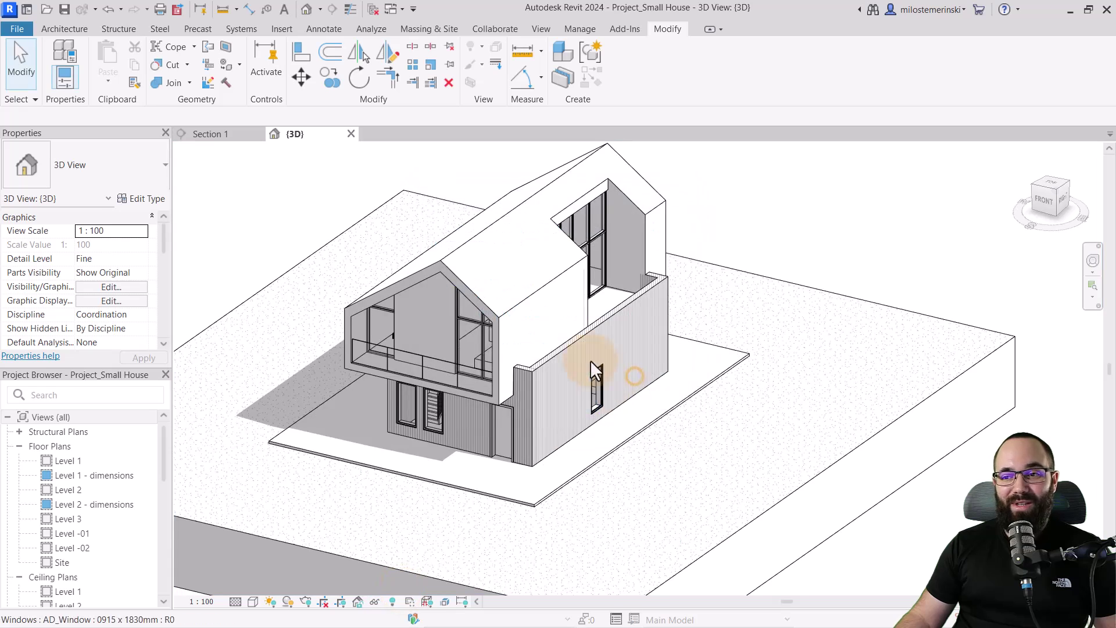
pyautogui.scroll(-3, 500, 465)
pyautogui.moveTo(501, 462)
pyautogui.keyDown('shift'); pyautogui.mouseDown(button='middle')
pyautogui.moveTo(512, 477)
pyautogui.moveTo(498, 470)
pyautogui.mouseUp(button='middle'); pyautogui.keyUp('shift')
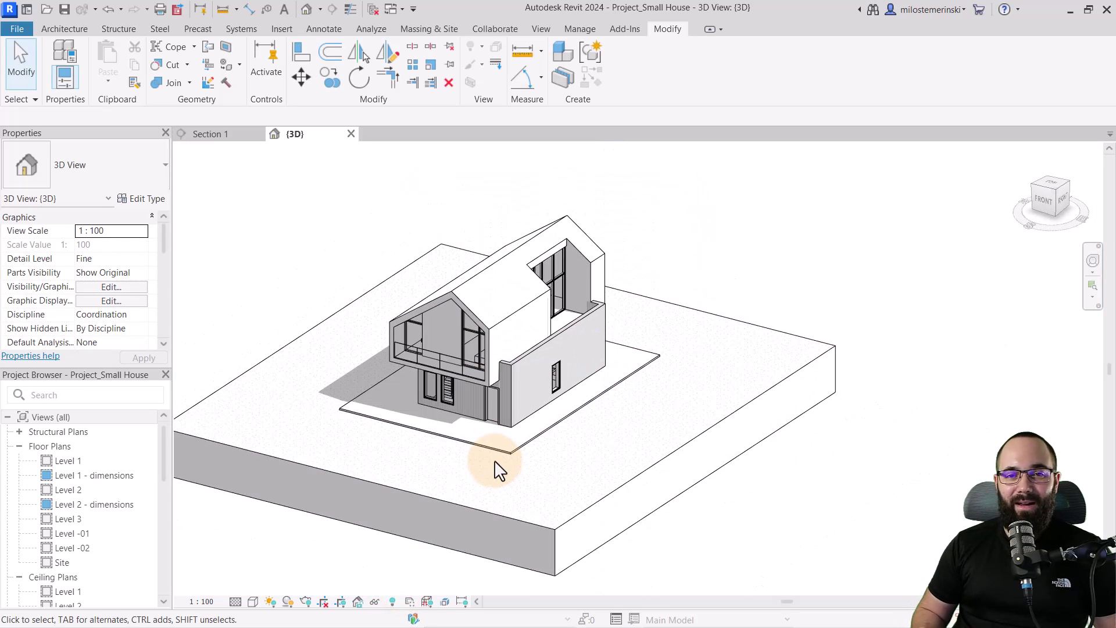
pyautogui.keyDown('shift'); pyautogui.moveTo(493, 465); pyautogui.dragTo(413, 525, button='middle'); pyautogui.keyUp('shift')
pyautogui.scroll(2, 489, 456)
pyautogui.scroll(1, 322, 516)
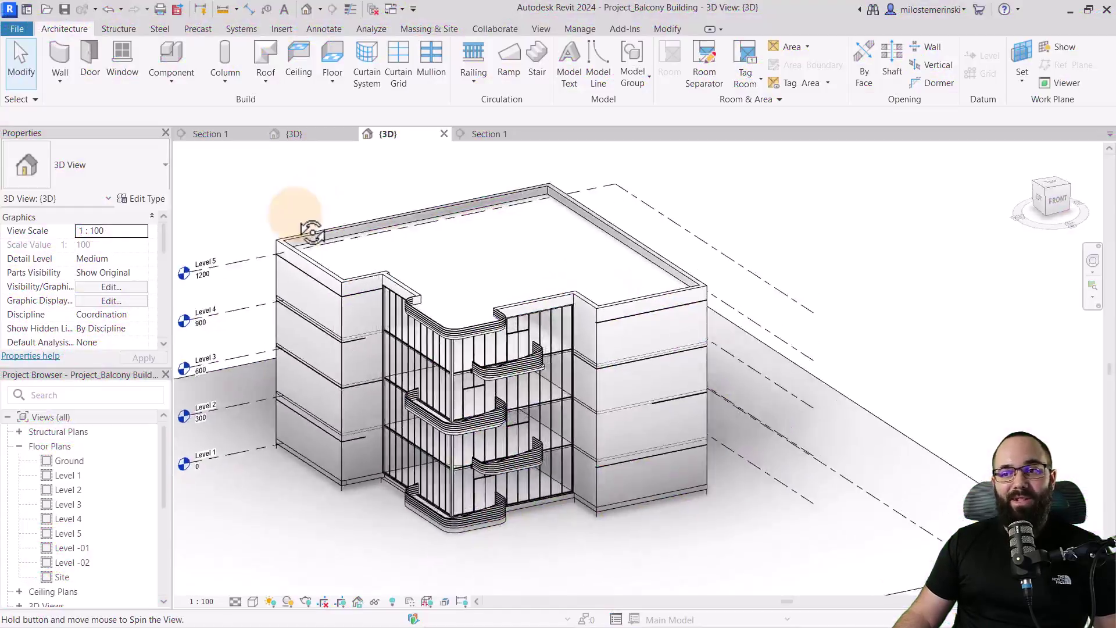
# Step: Orbit the balcony building 3D model back toward an isometric view
pyautogui.keyDown('shift'); pyautogui.moveTo(299, 219); pyautogui.dragTo(326, 235, button='middle'); pyautogui.keyUp('shift')
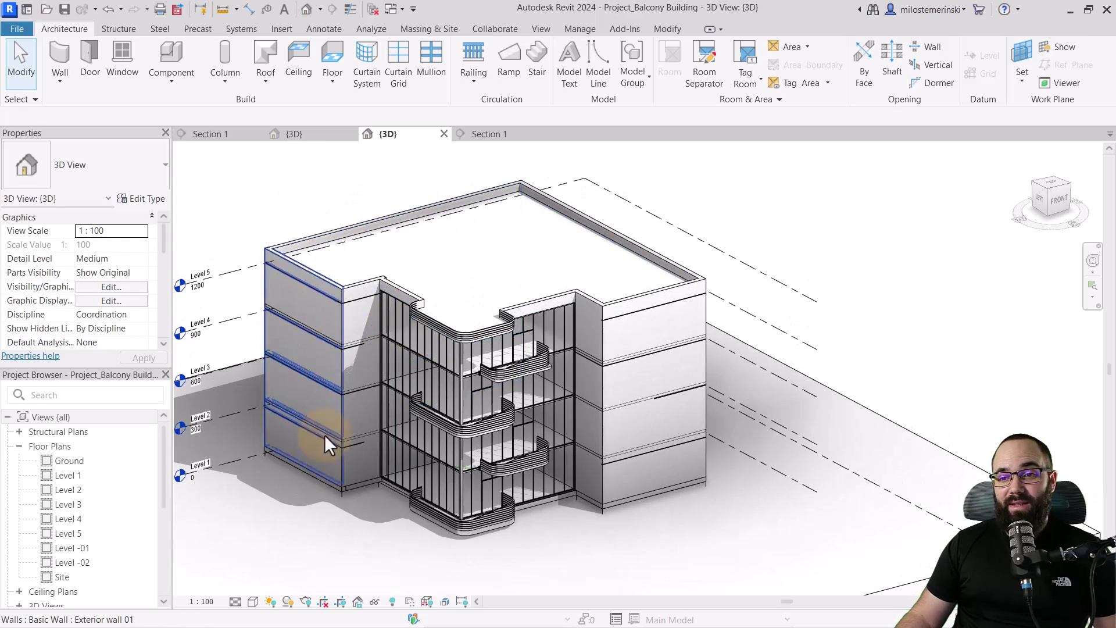
pyautogui.keyDown('shift'); pyautogui.moveTo(334, 465); pyautogui.dragTo(342, 501, button='middle'); pyautogui.keyUp('shift')
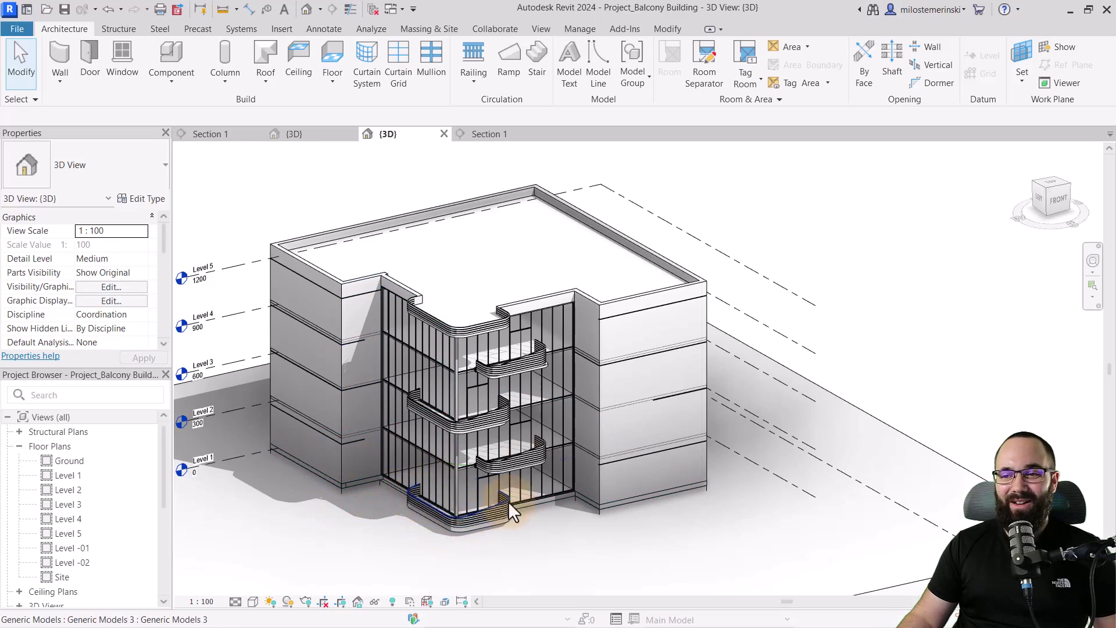
pyautogui.keyDown('shift'); pyautogui.moveTo(575, 548); pyautogui.dragTo(603, 553, button='middle'); pyautogui.keyUp('shift')
# Step: Open Section 1 and zoom into the foundation band
pyautogui.click(493, 135)
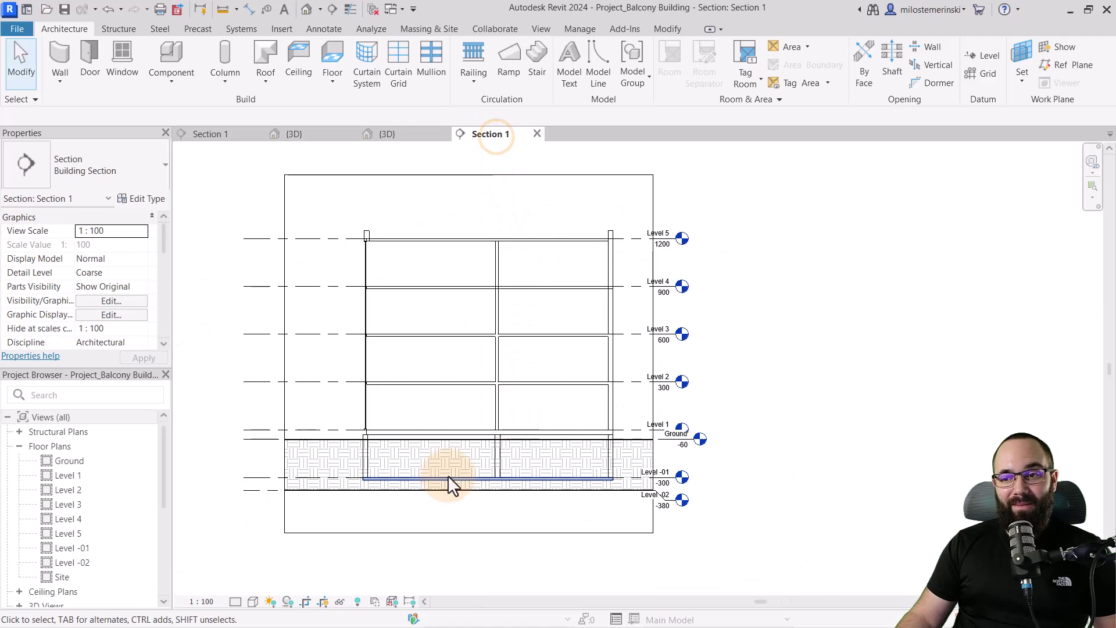
pyautogui.scroll(4, 450, 485)
pyautogui.moveTo(468, 553); pyautogui.dragTo(429, 503, button='middle')
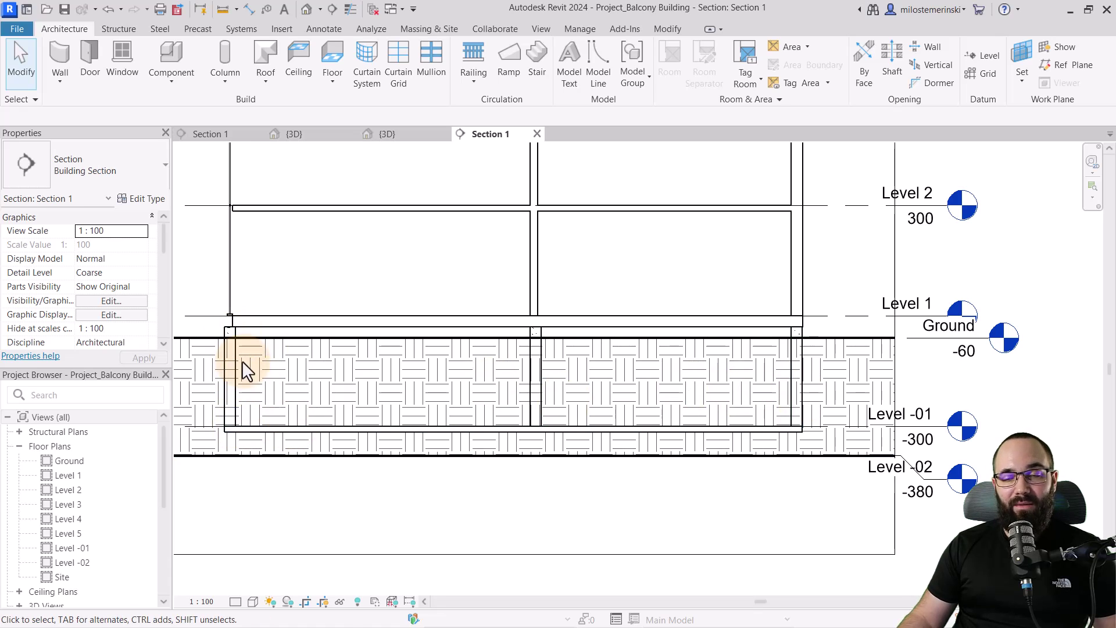
pyautogui.moveTo(242, 361); pyautogui.dragTo(260, 360, button='middle')
# Step: Cut the Grassland toposolid with the middle and right foundation walls
pyautogui.click(668, 29)
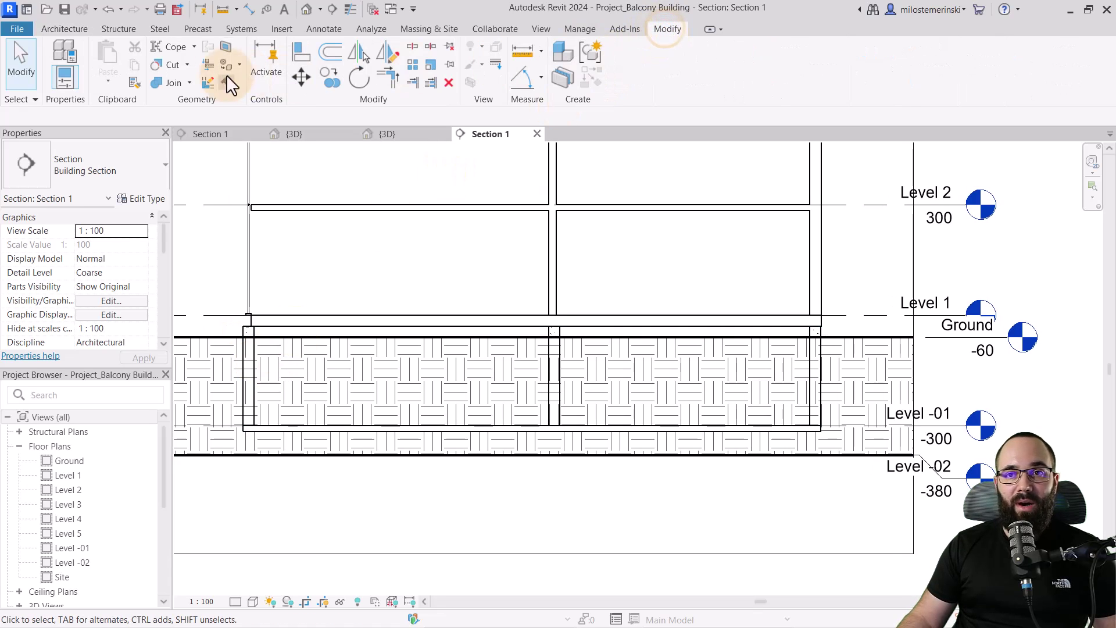
pyautogui.click(175, 67)
pyautogui.click(191, 346)
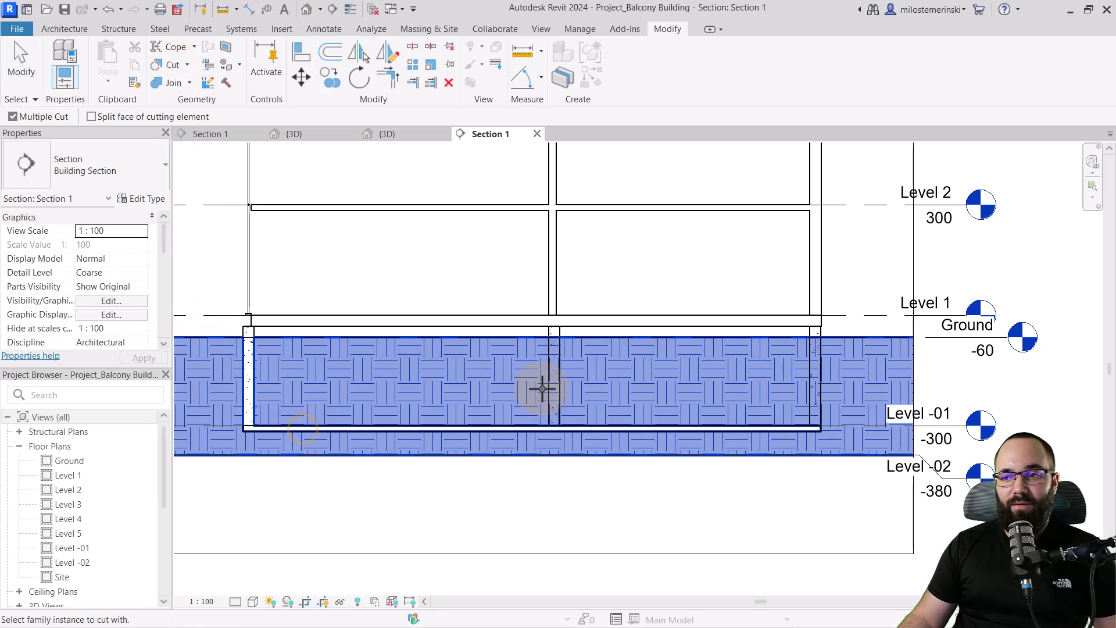
pyautogui.click(552, 387)
pyautogui.click(811, 386)
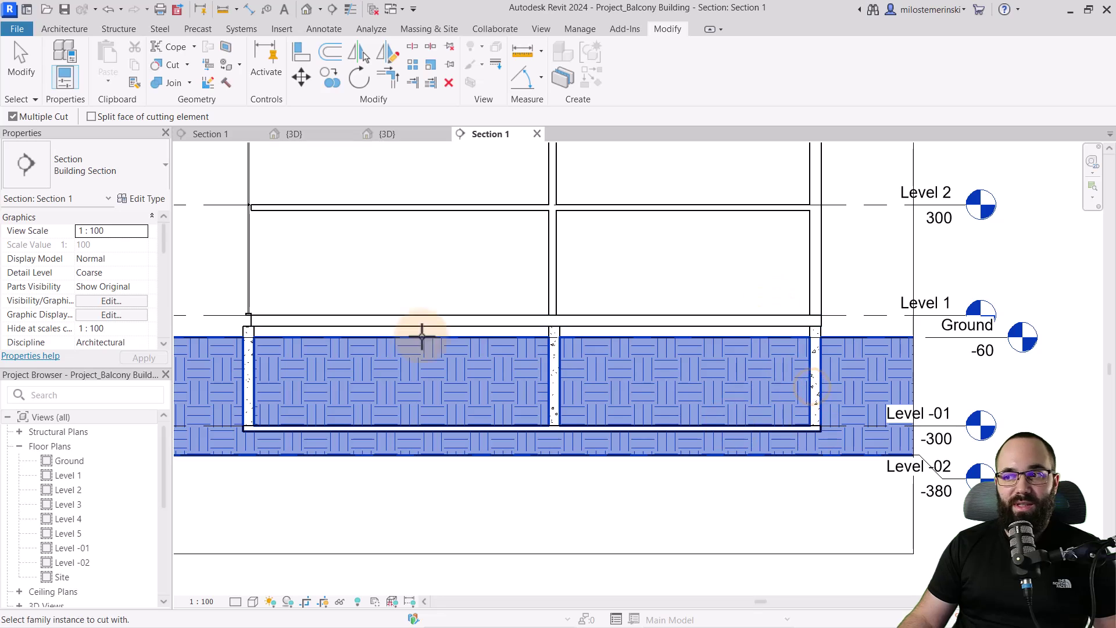
pyautogui.click(28, 70)
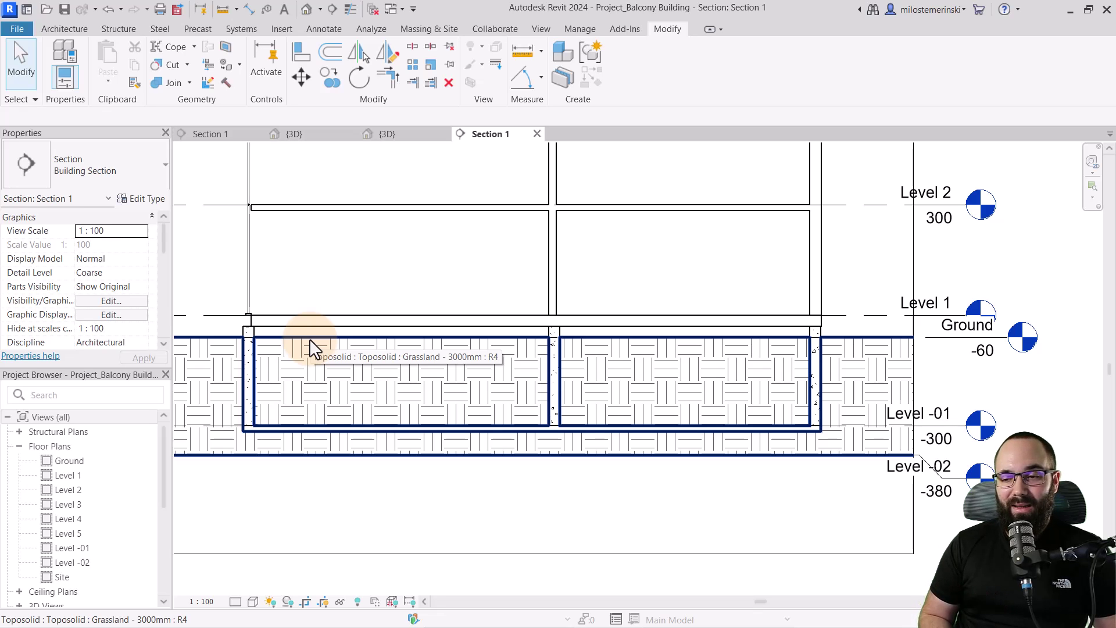
pyautogui.moveTo(367, 306); pyautogui.dragTo(345, 342, button='middle')
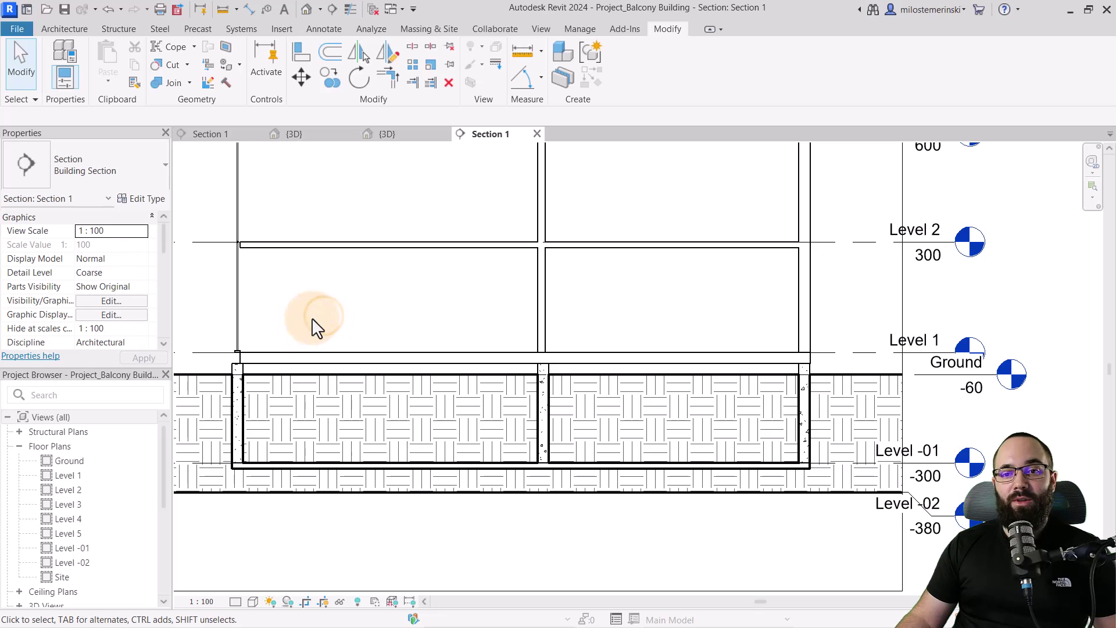
# Step: Open the Level -01 and then Level -02 floor plans, centred on the foundation walls
pyautogui.doubleClick(80, 549)
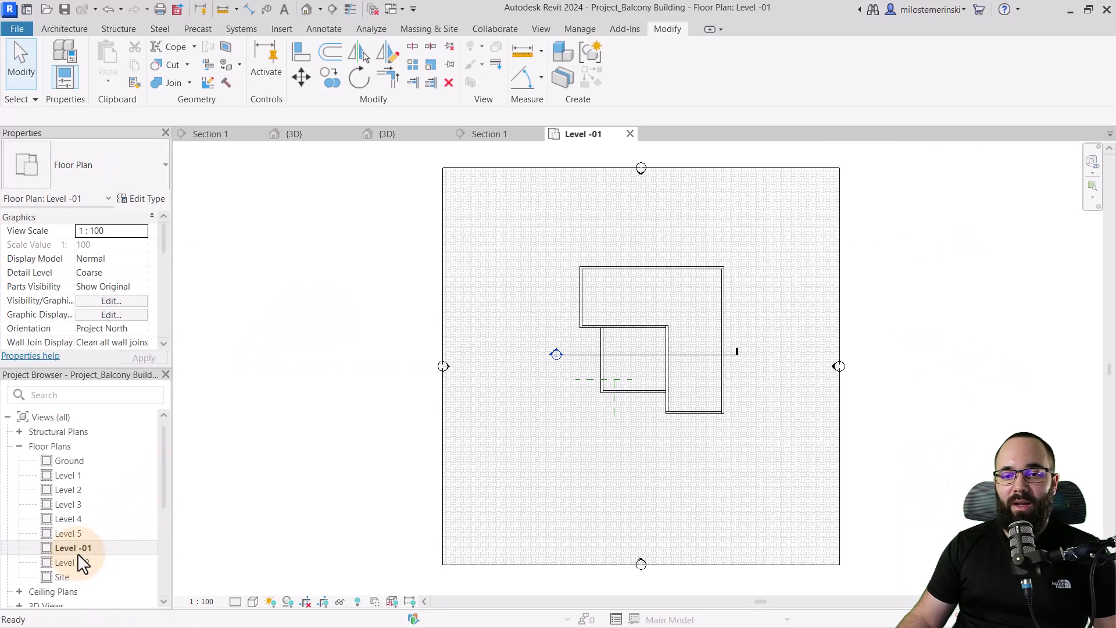
pyautogui.scroll(5, 529, 325)
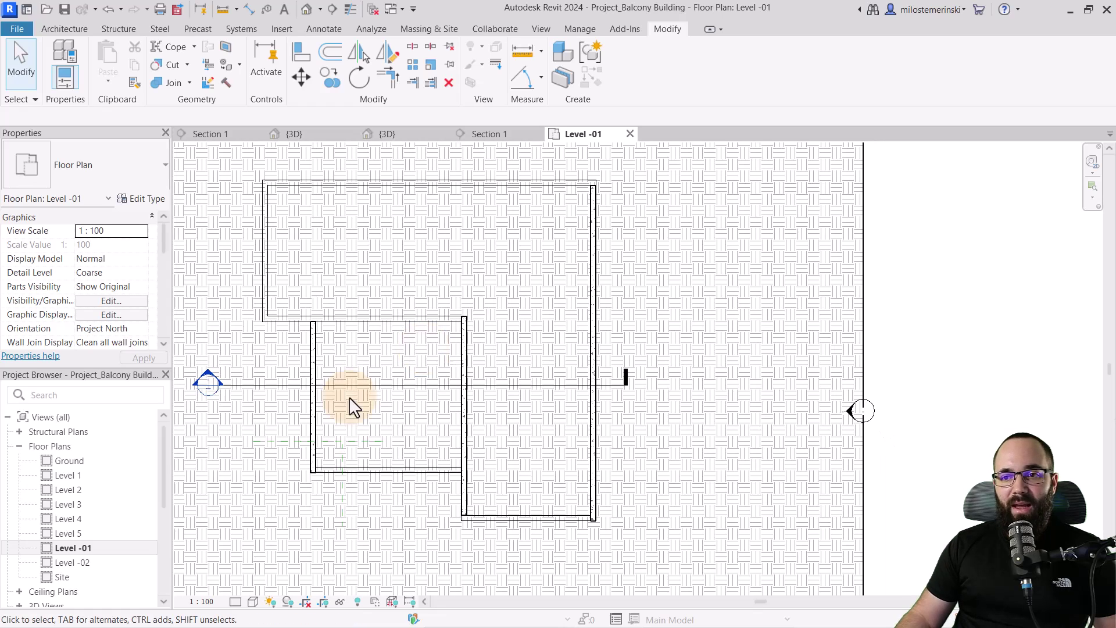
pyautogui.doubleClick(71, 562)
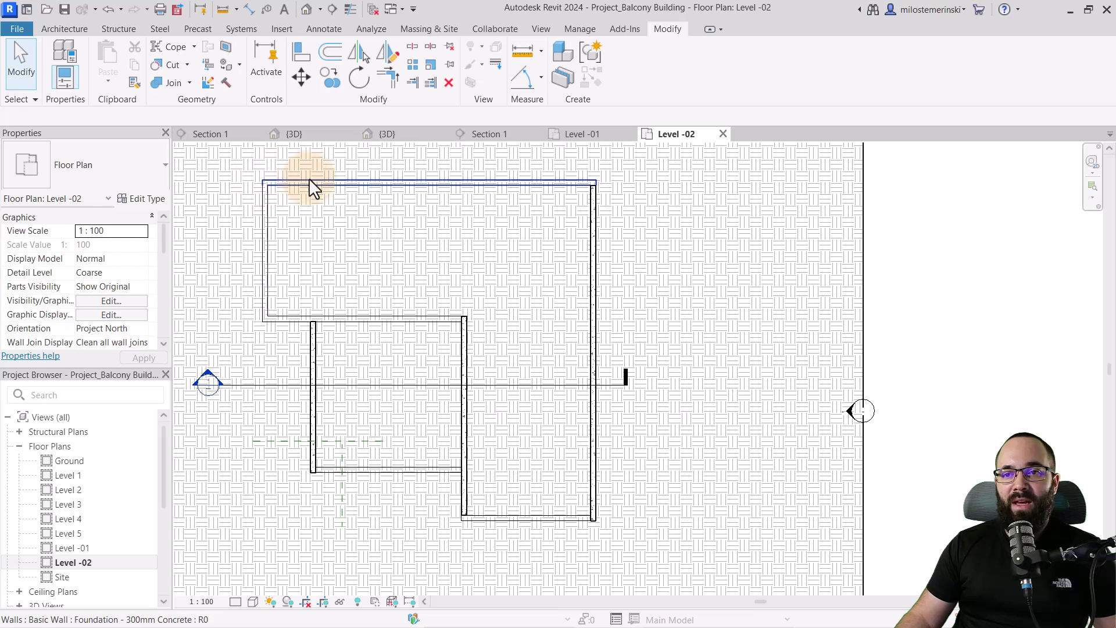
pyautogui.moveTo(352, 300); pyautogui.dragTo(324, 314, button='middle')
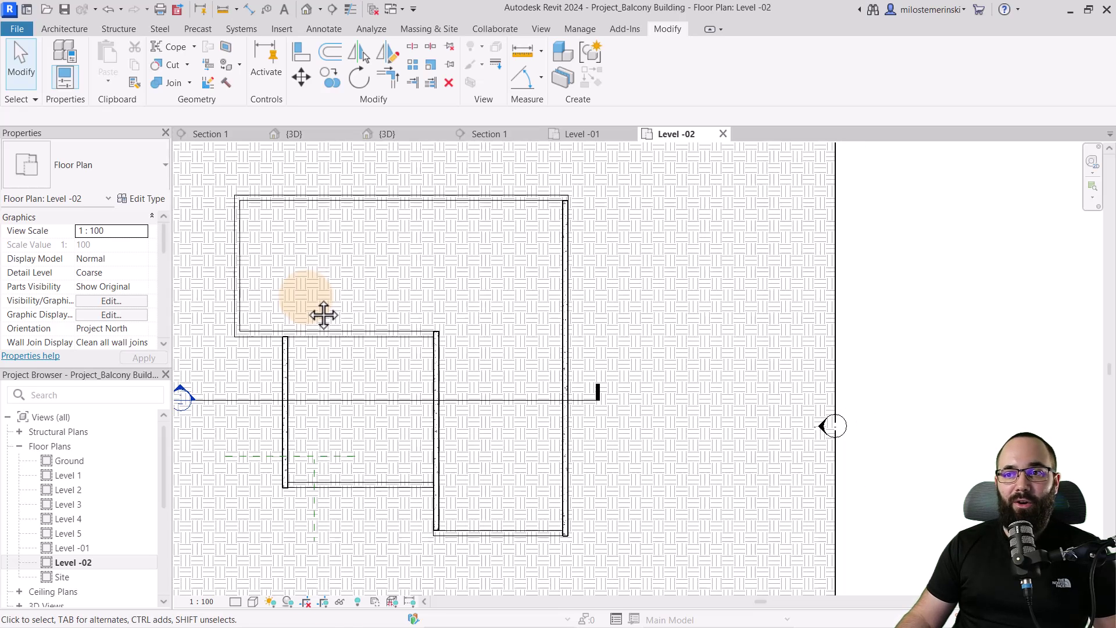
pyautogui.click(73, 29)
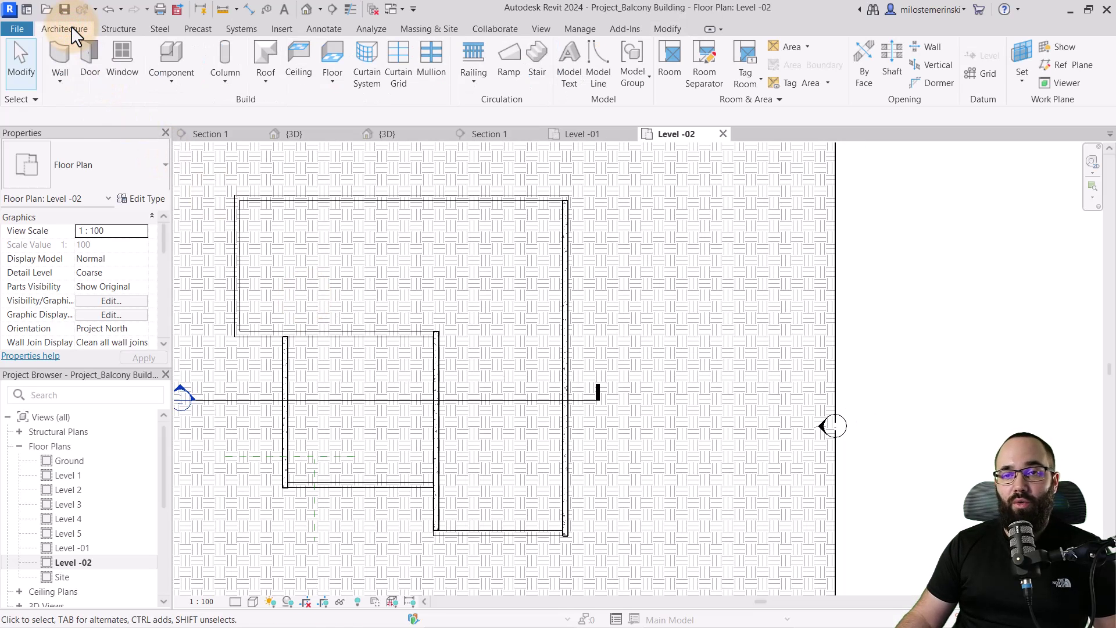
# Step: Create a Toposolid-category in-place model named Toposolid 1
pyautogui.click(163, 78)
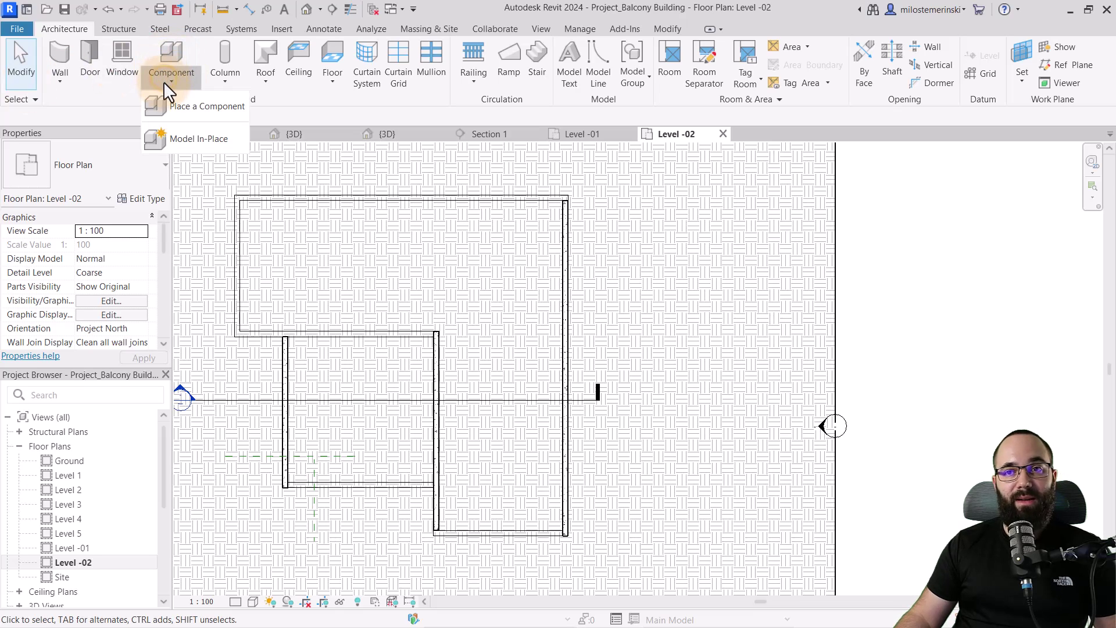
pyautogui.click(187, 142)
pyautogui.scroll(-3, 236, 213)
pyautogui.scroll(-10, 237, 216)
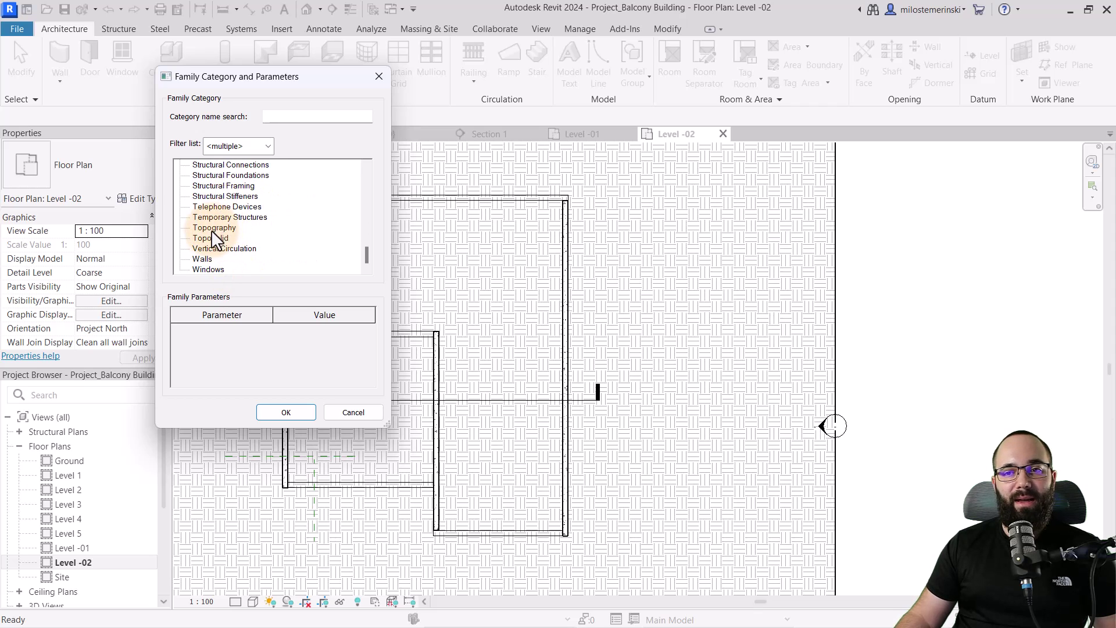
pyautogui.click(285, 413)
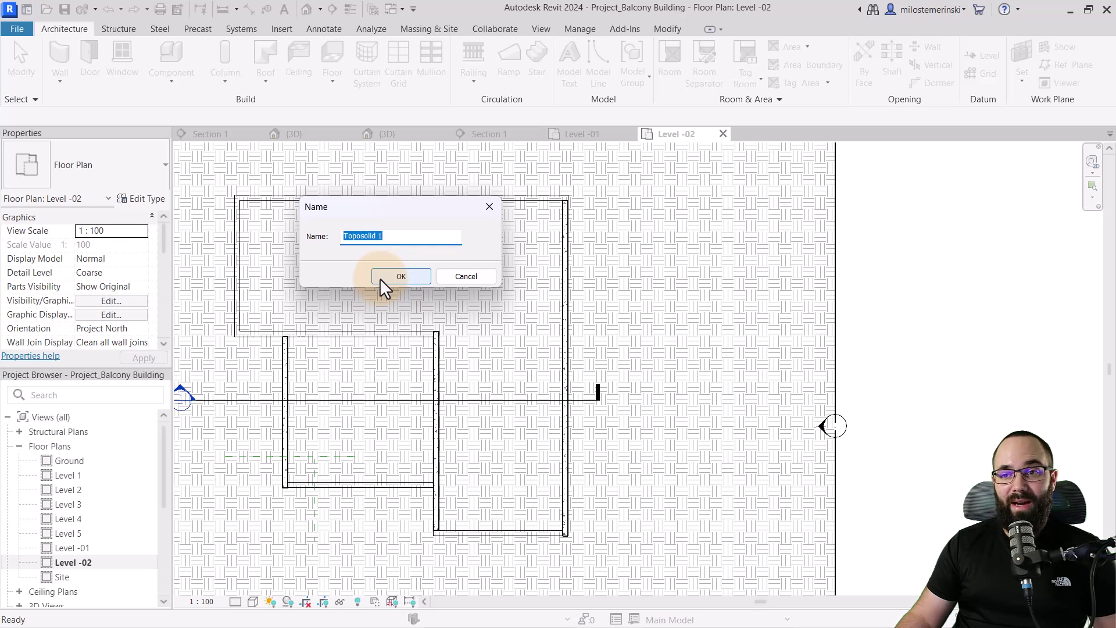
pyautogui.click(380, 278)
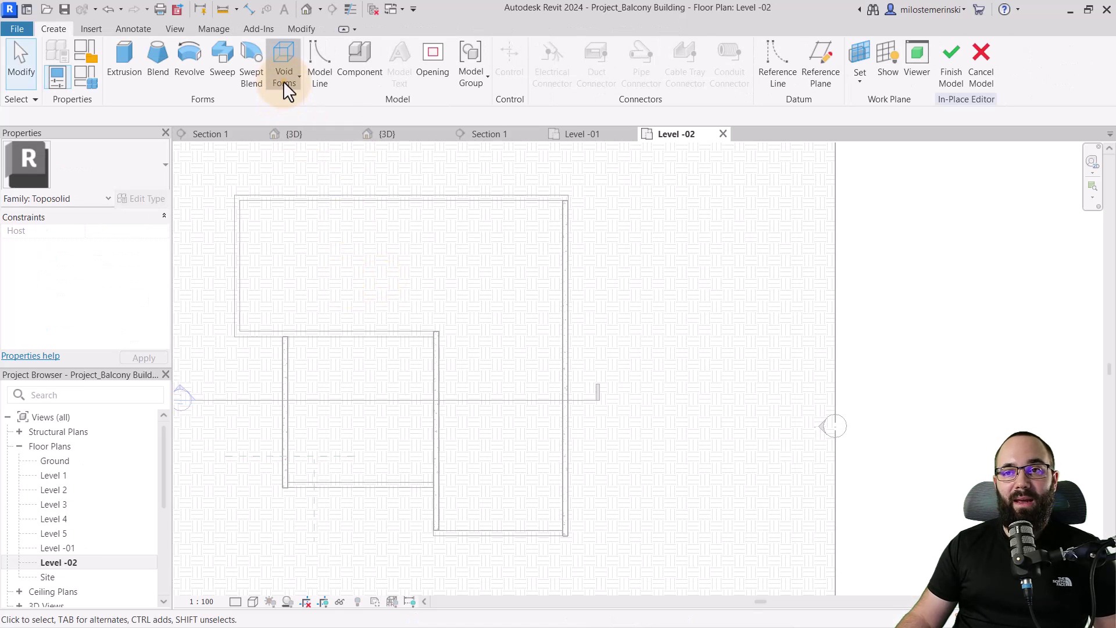
pyautogui.click(284, 82)
# Step: Sketch a void extrusion by picking the chained foundation-wall edges
pyautogui.click(323, 108)
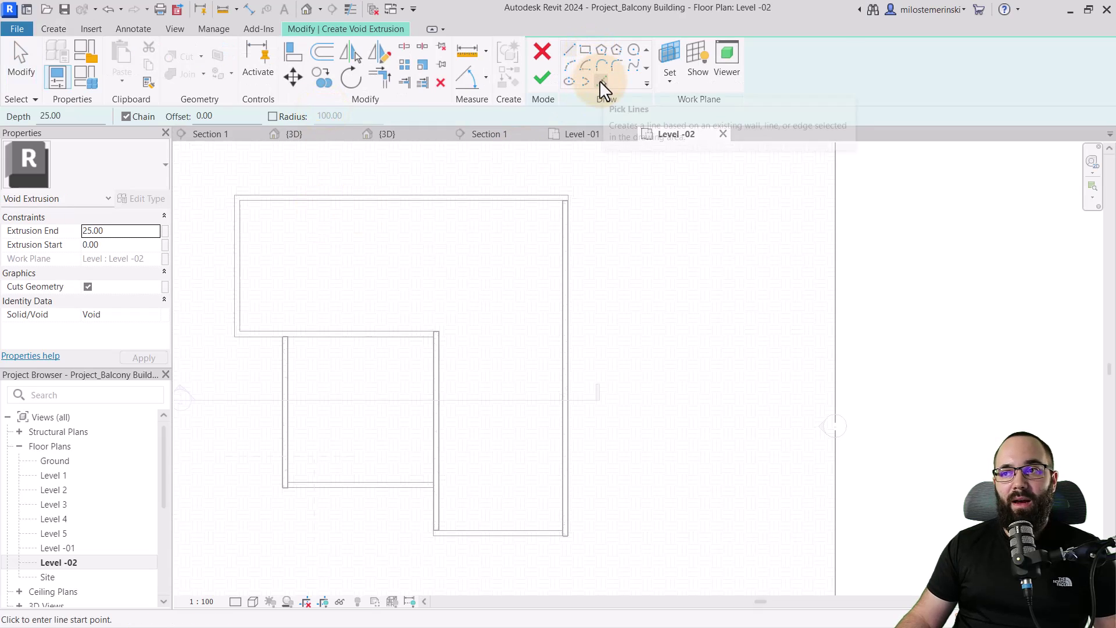
pyautogui.click(601, 83)
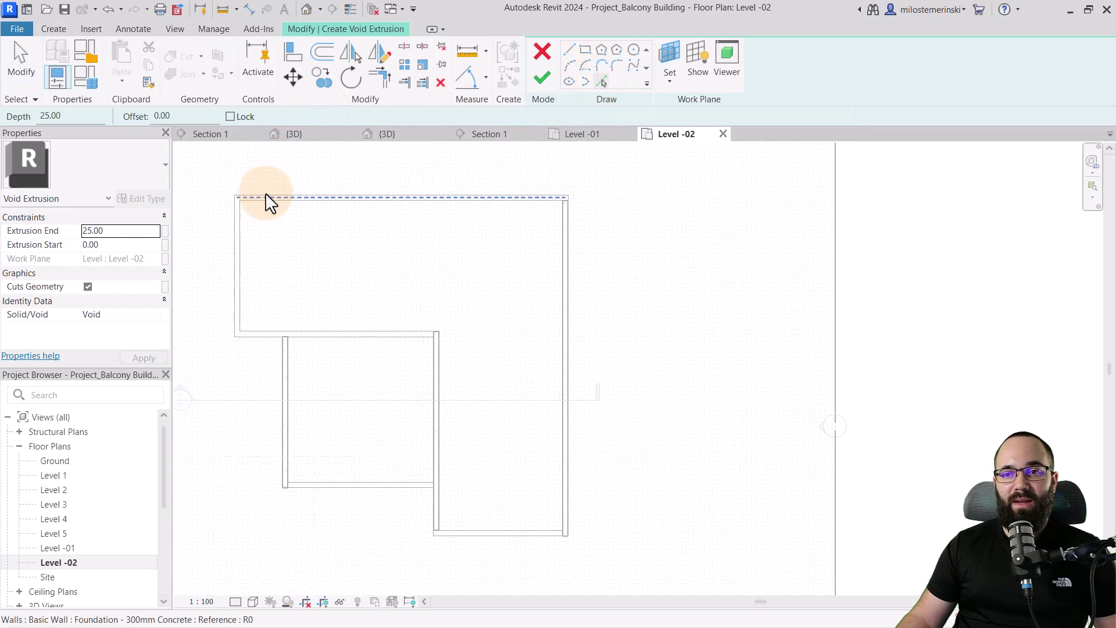
pyautogui.press('Tab')
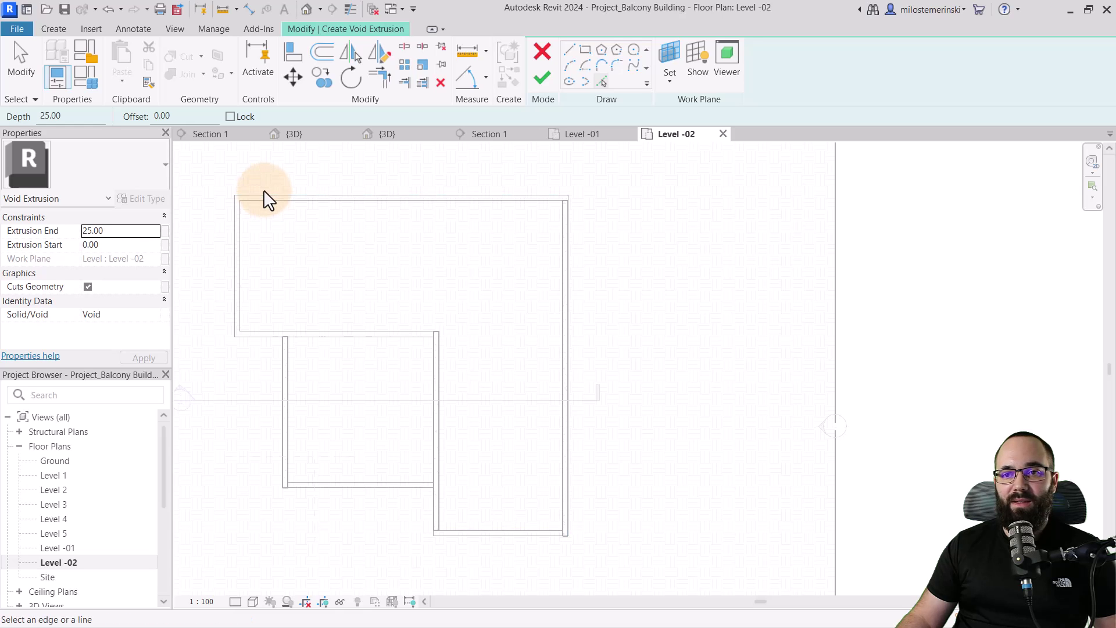
pyautogui.click(265, 198)
pyautogui.click(237, 213)
pyautogui.click(249, 343)
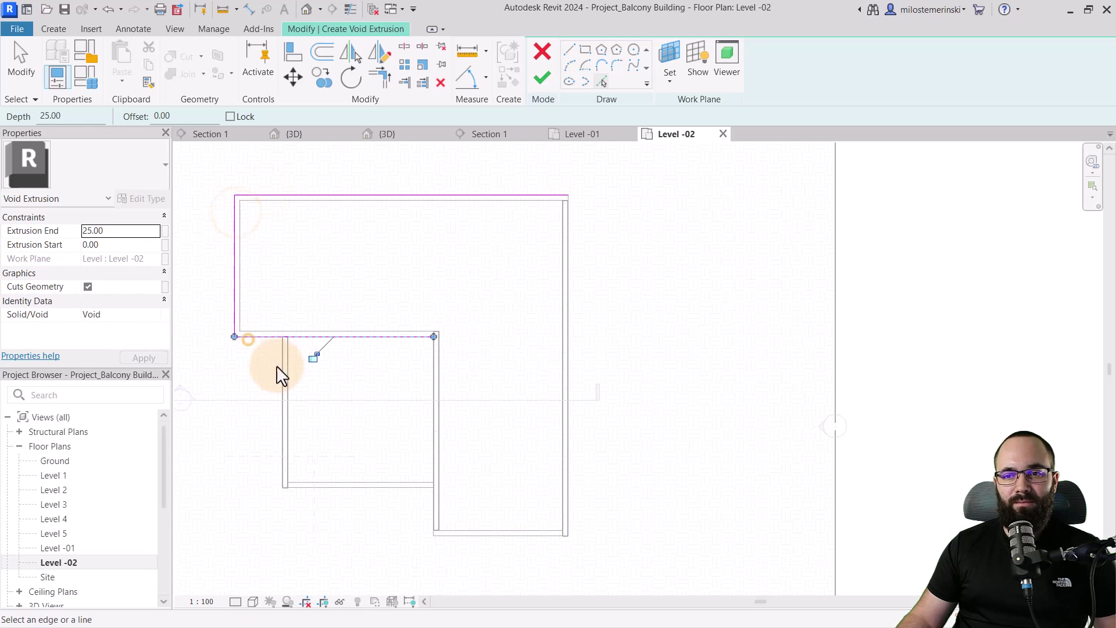
pyautogui.click(291, 392)
pyautogui.click(340, 490)
pyautogui.click(433, 514)
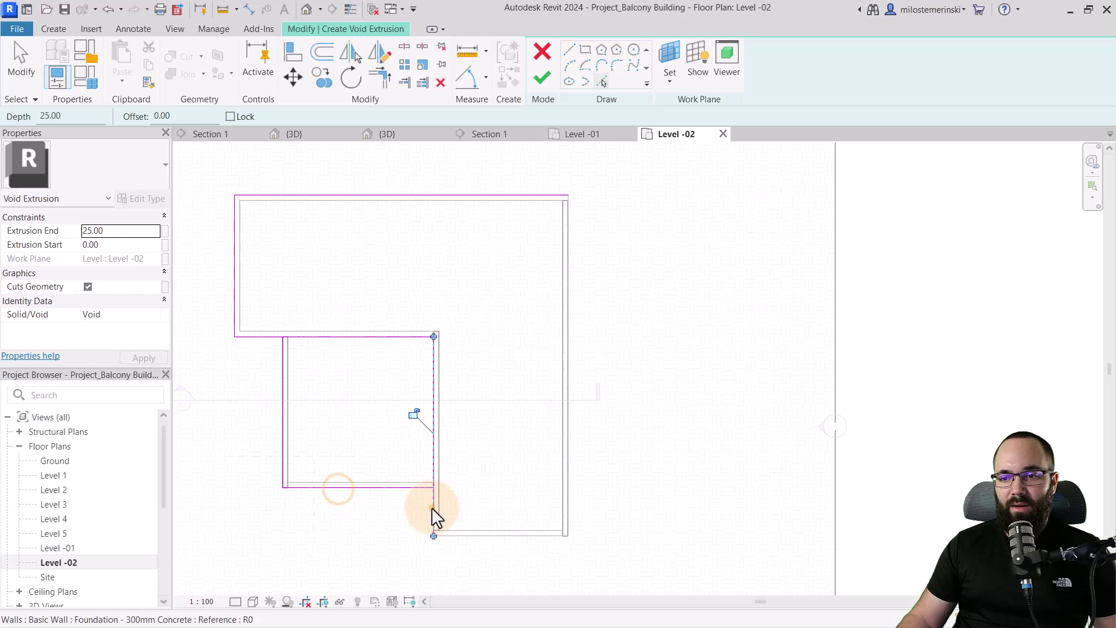
pyautogui.click(480, 534)
pyautogui.click(568, 497)
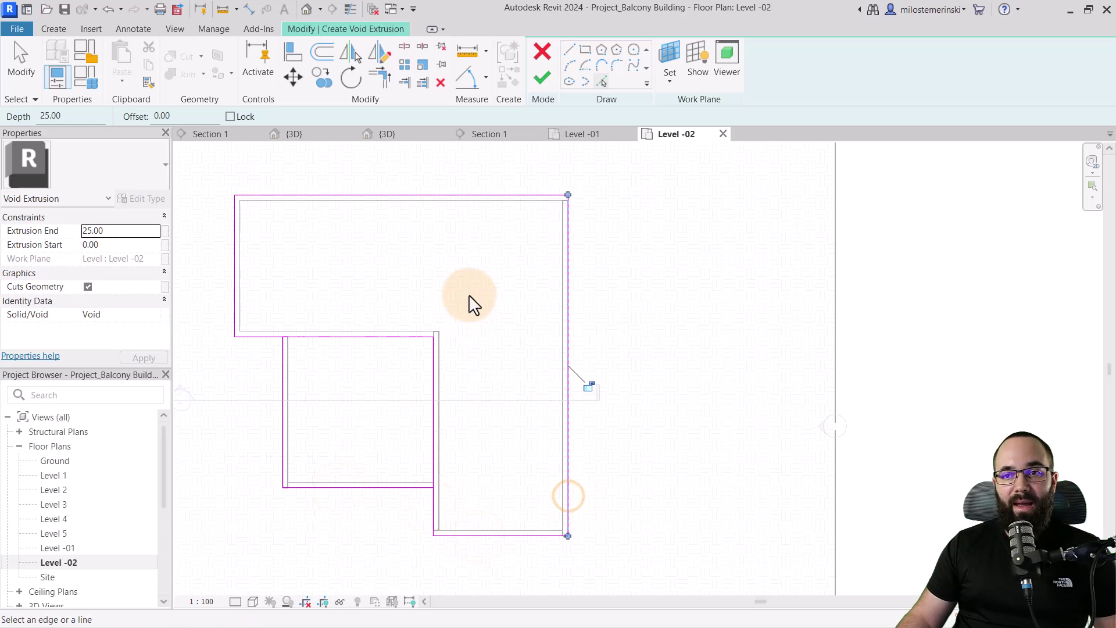
# Step: Trim the sketch corners to close the outline and finish the void extrusion
pyautogui.click(381, 78)
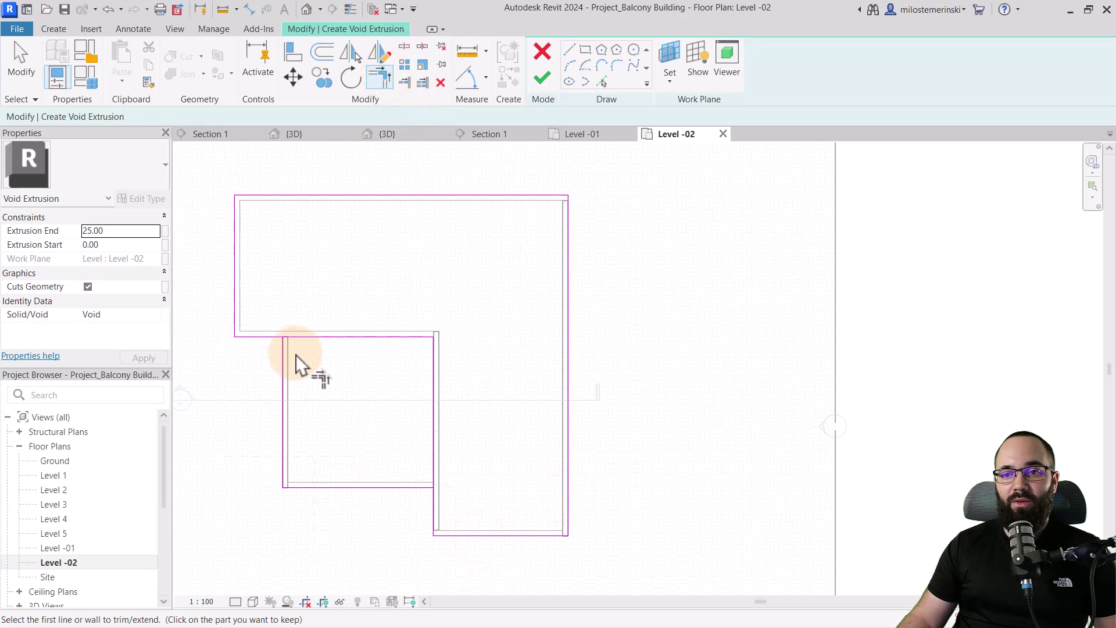
pyautogui.click(270, 338)
pyautogui.click(283, 350)
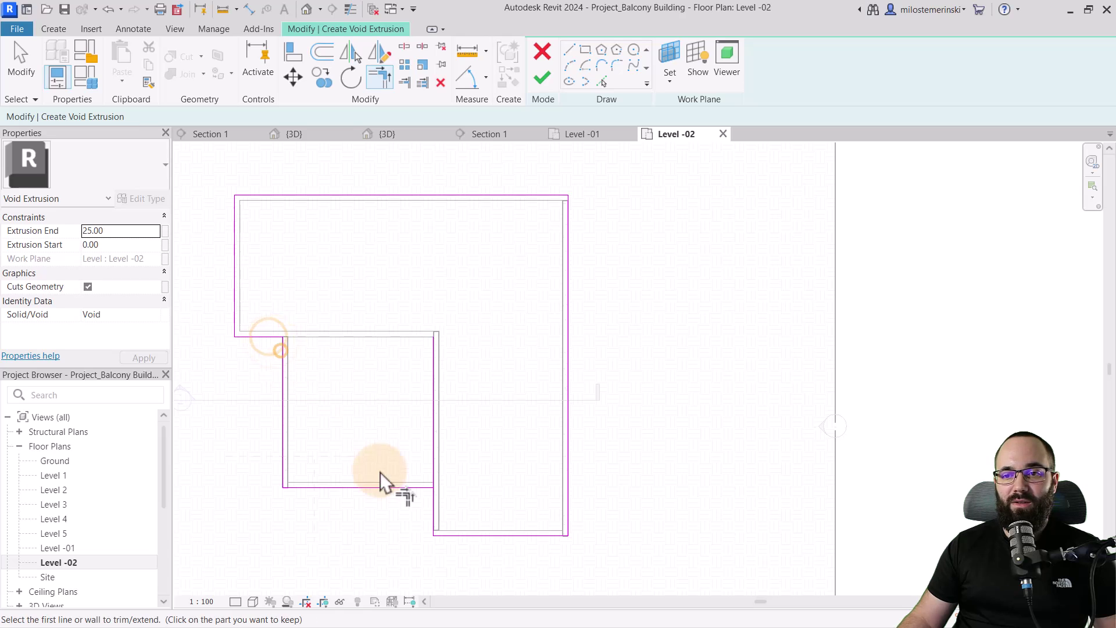
pyautogui.click(410, 487)
pyautogui.click(435, 501)
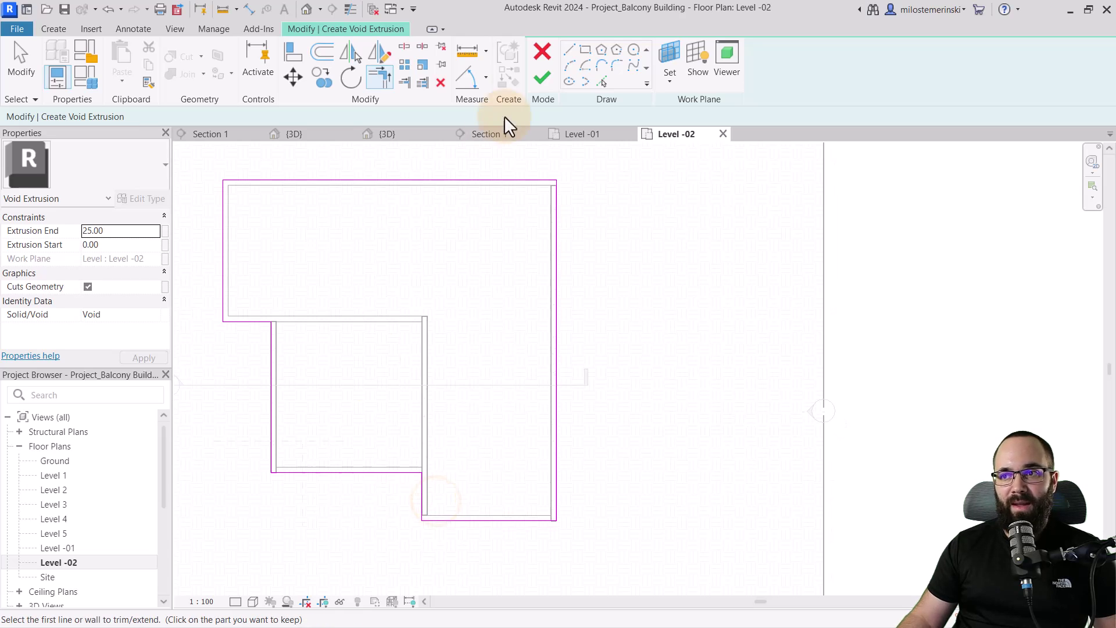
pyautogui.click(542, 79)
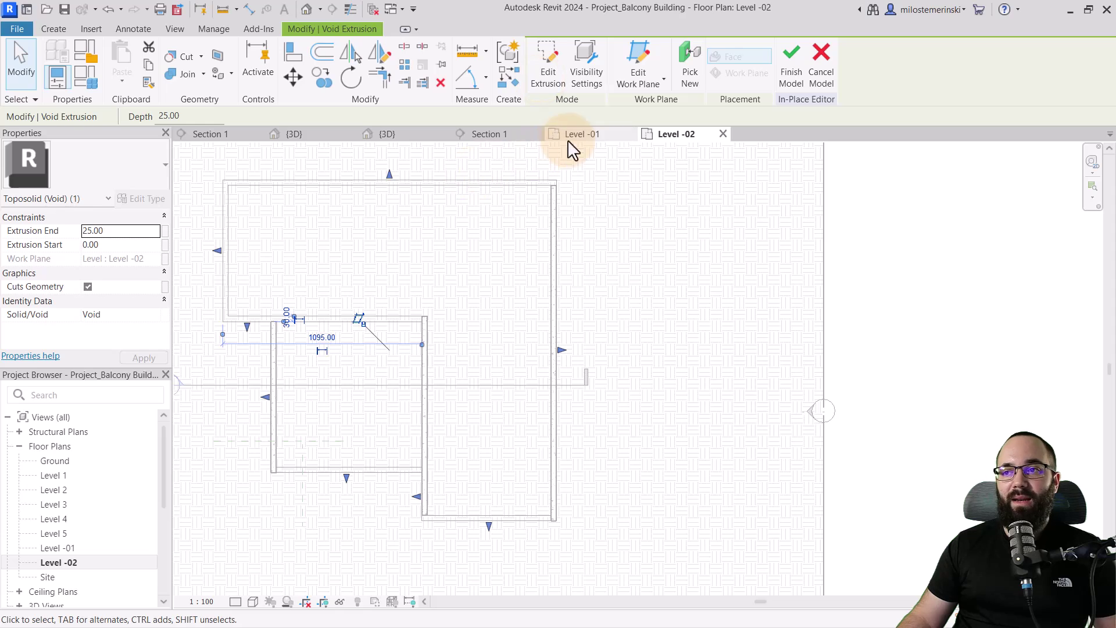
pyautogui.click(516, 134)
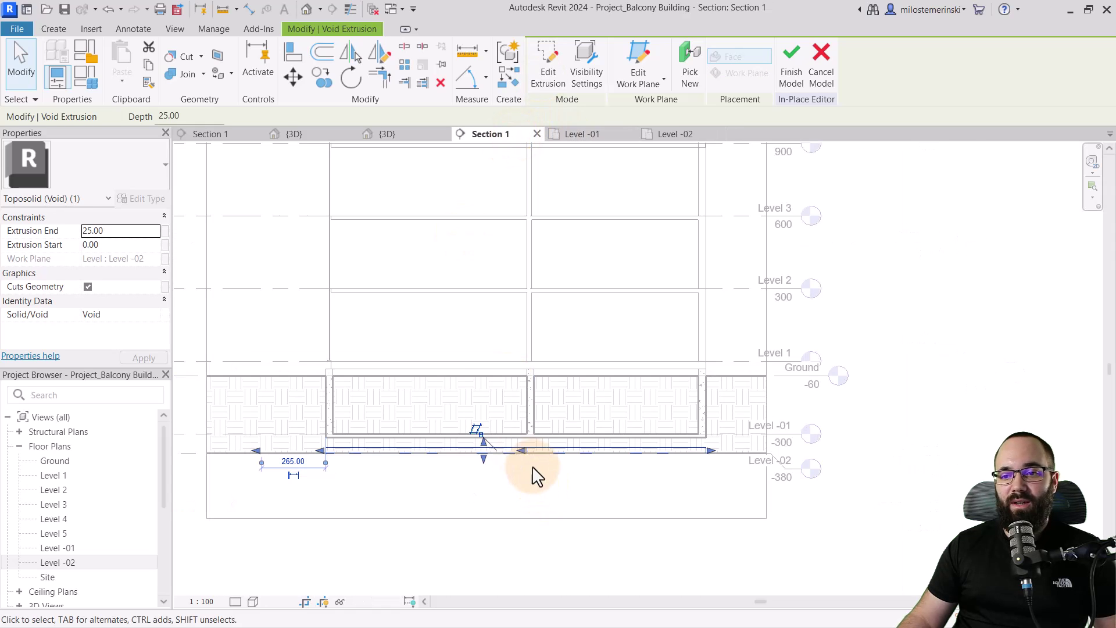
# Step: Drag the void's top and bottom so it spans from 80.00 to 426.28
pyautogui.scroll(2, 526, 459)
pyautogui.moveTo(472, 443); pyautogui.dragTo(462, 317)
pyautogui.moveTo(468, 452); pyautogui.dragTo(469, 423)
pyautogui.scroll(-3, 633, 396)
pyautogui.scroll(4, 552, 399)
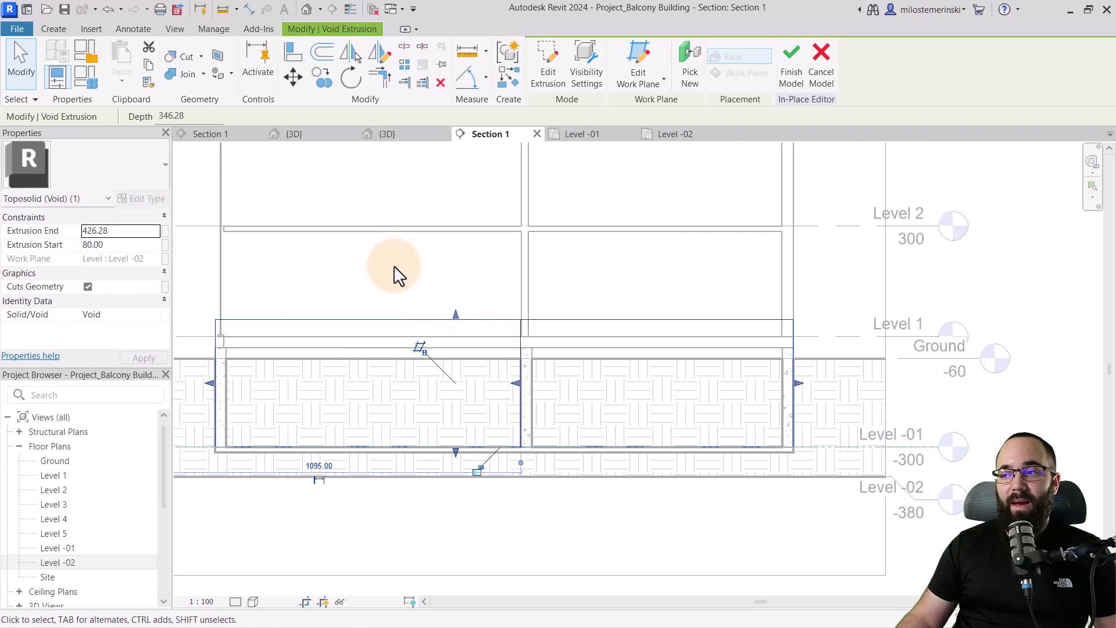
pyautogui.moveTo(397, 289); pyautogui.dragTo(415, 291, button='middle')
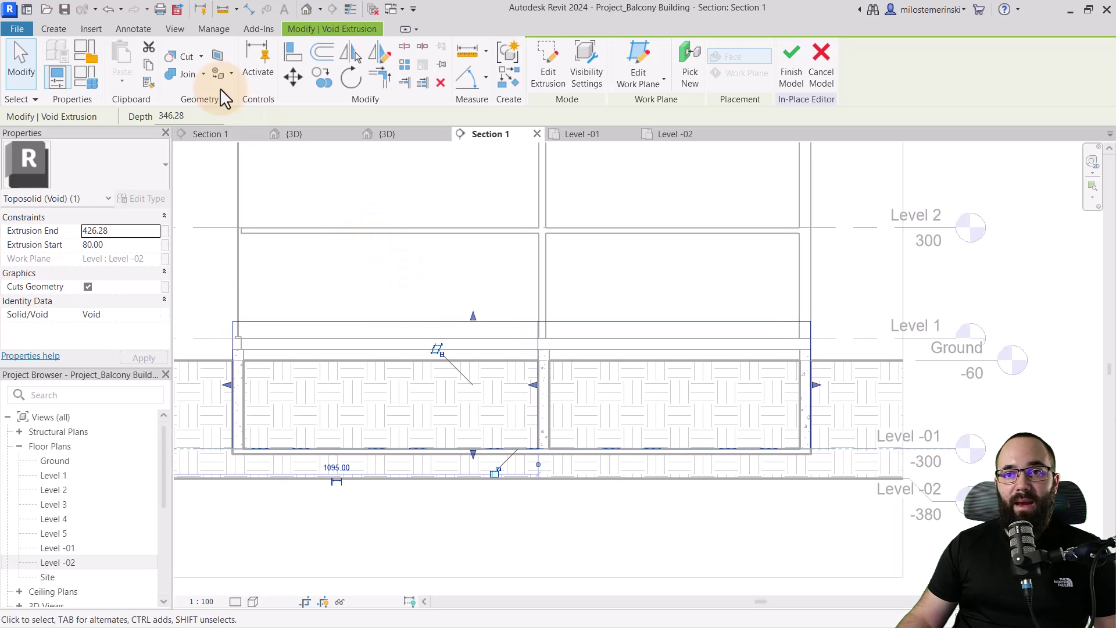
# Step: Cut the toposolid with the void extrusion using Cut Geometry
pyautogui.click(316, 202)
pyautogui.click(647, 203)
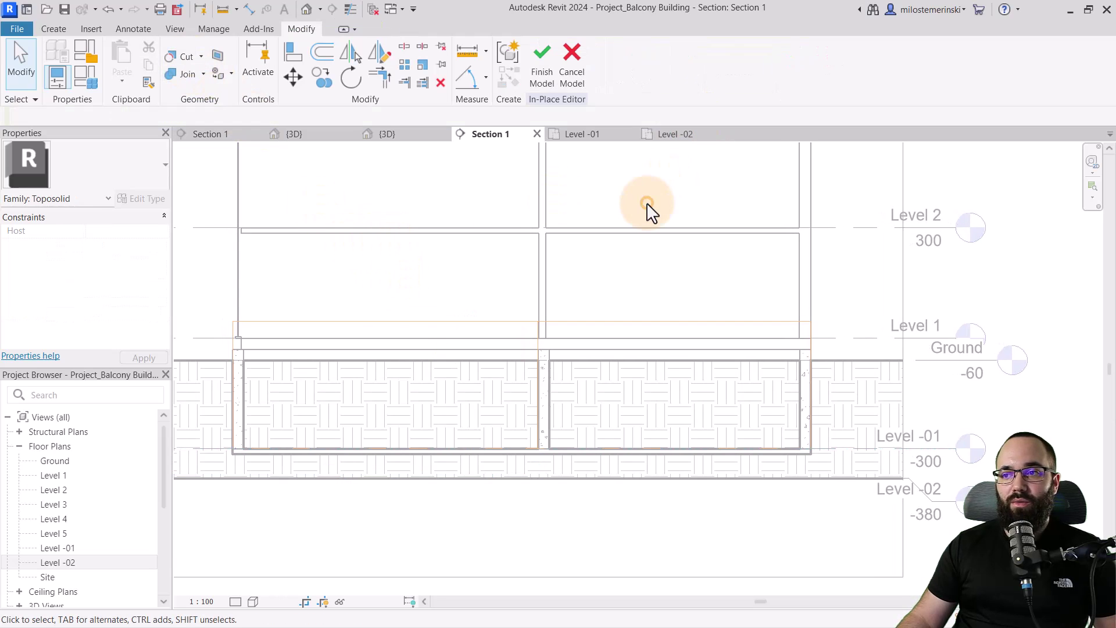
pyautogui.click(191, 56)
pyautogui.click(192, 365)
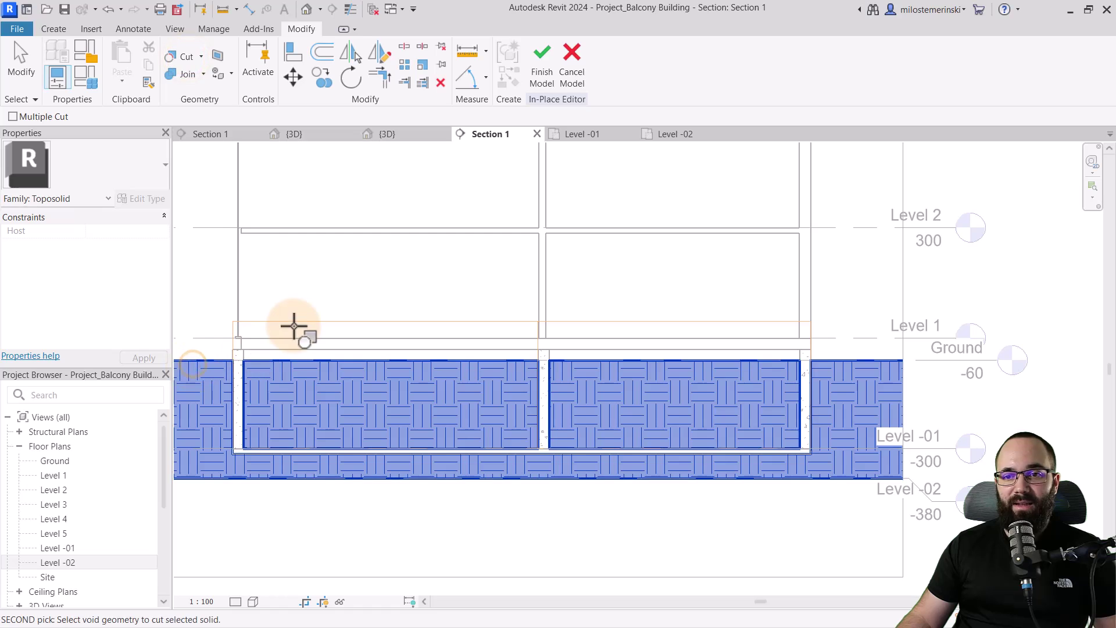
pyautogui.click(290, 322)
# Step: Finish the in-place model so the basement bays are free of earth hatch
pyautogui.scroll(-1, 366, 364)
pyautogui.scroll(1, 343, 341)
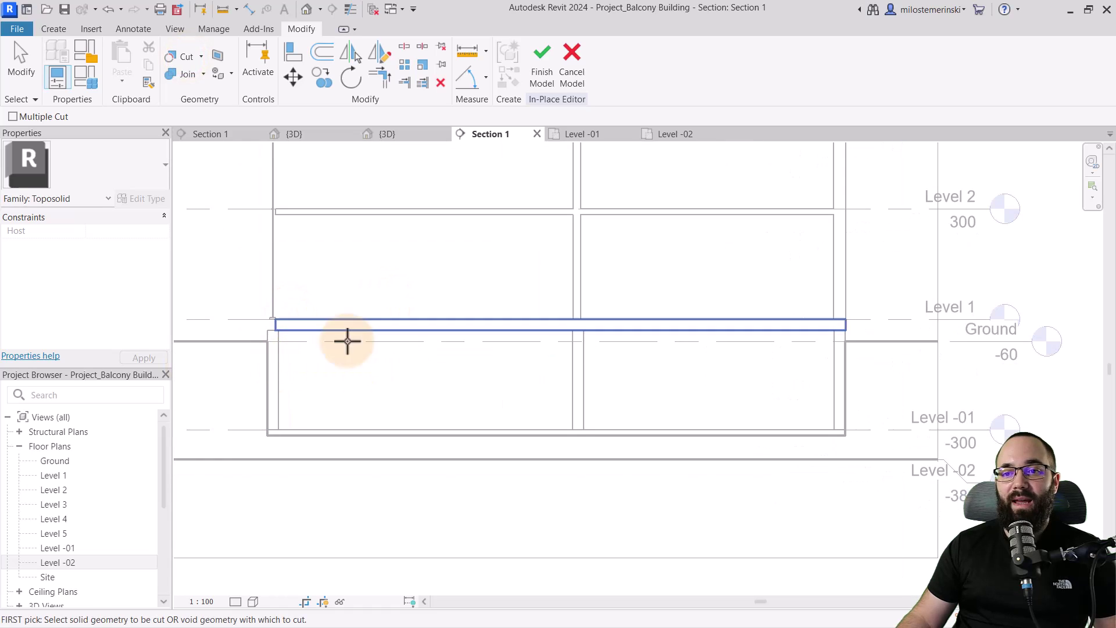
pyautogui.click(533, 92)
pyautogui.moveTo(365, 382); pyautogui.dragTo(348, 363, button='middle')
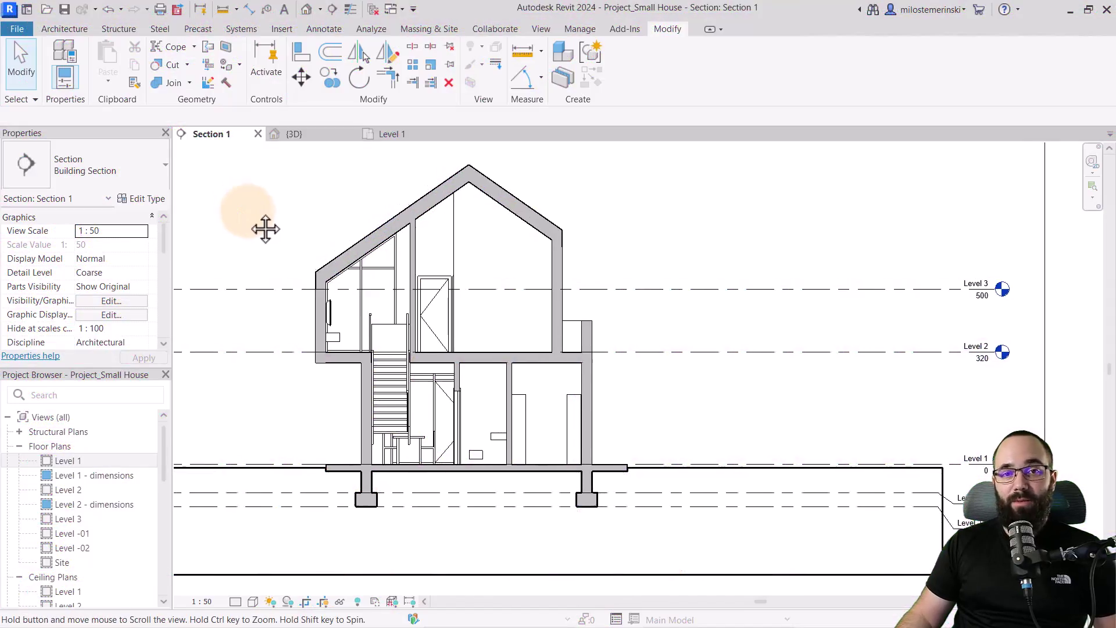
# Step: Pan and zoom Project_Small House's Section 1 onto the slab and foundation footings
pyautogui.moveTo(265, 227); pyautogui.dragTo(246, 232, button='middle')
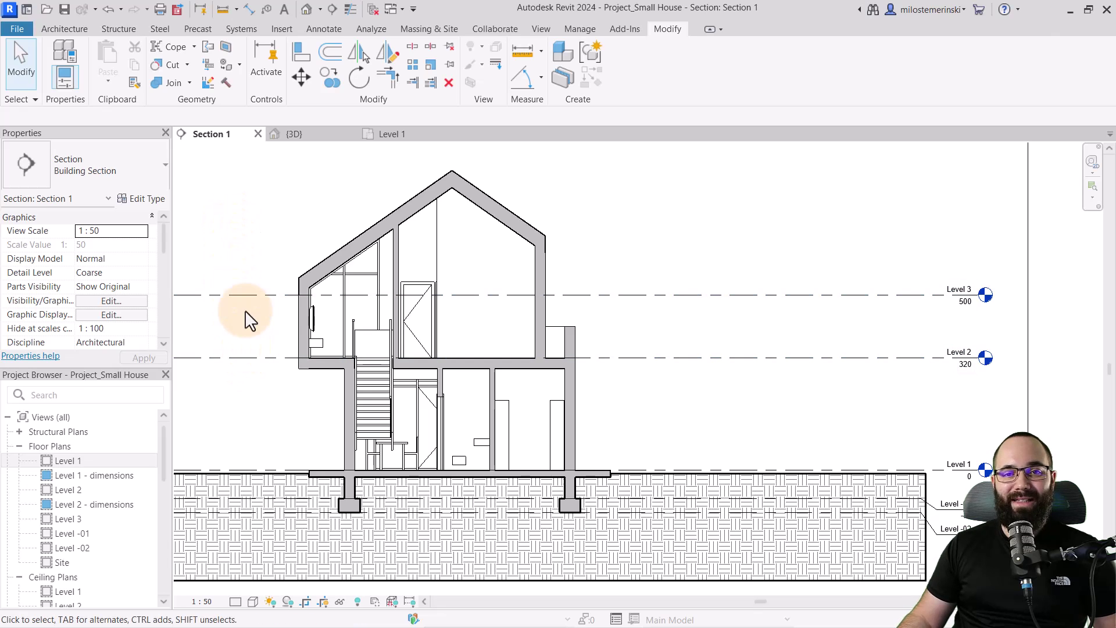
pyautogui.moveTo(248, 344); pyautogui.dragTo(246, 321, button='middle')
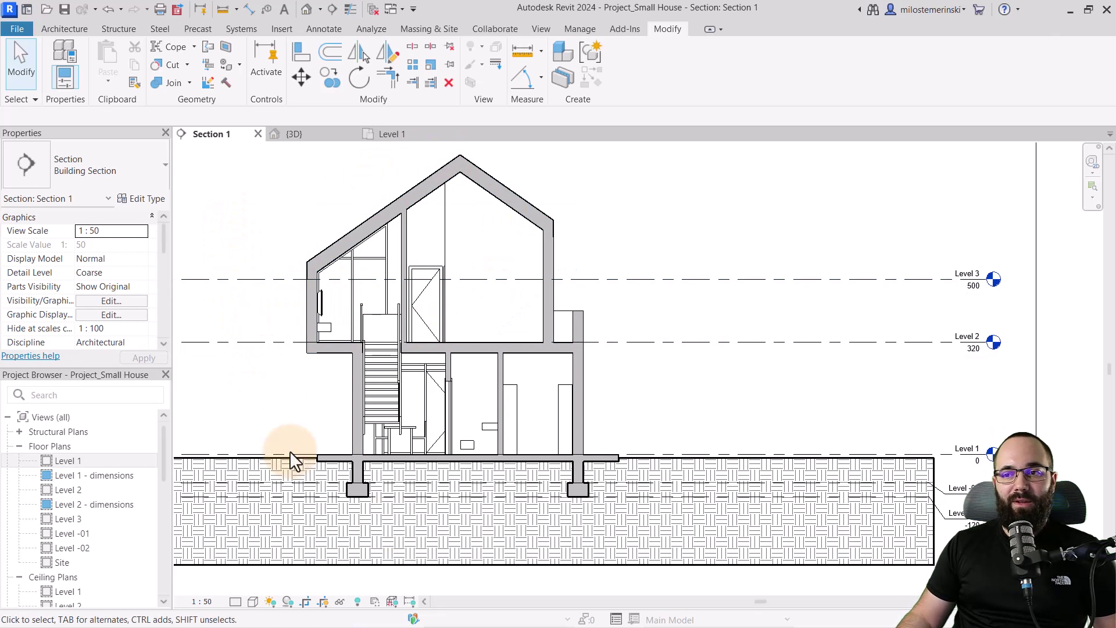
pyautogui.moveTo(290, 451); pyautogui.dragTo(426, 511, button='middle')
pyautogui.scroll(3, 406, 452)
pyautogui.moveTo(319, 418); pyautogui.dragTo(471, 422, button='middle')
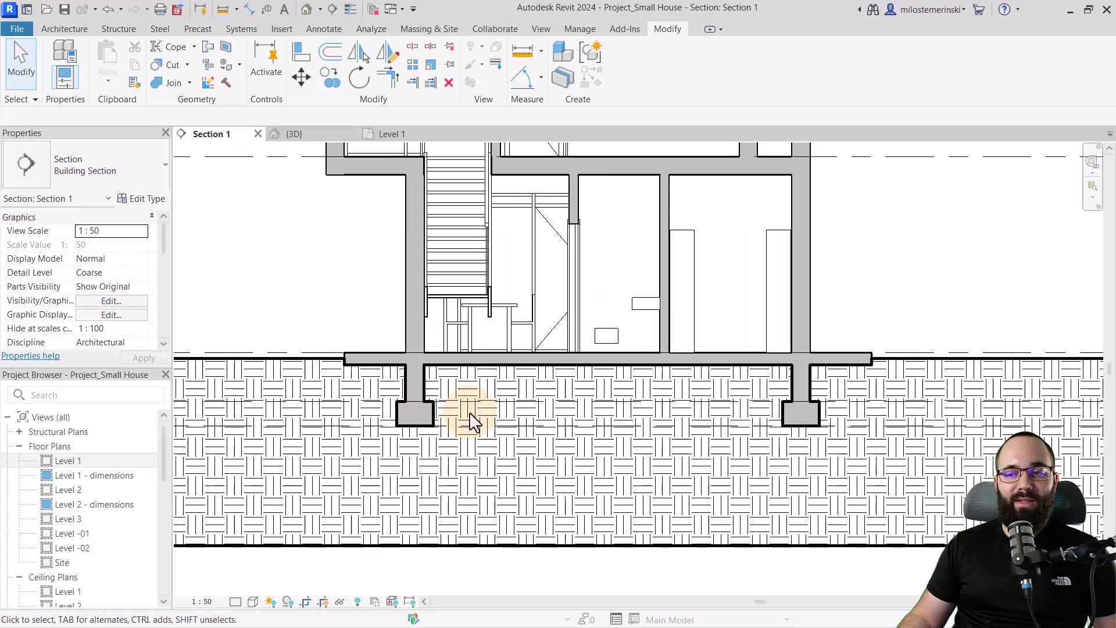
pyautogui.scroll(3, 418, 398)
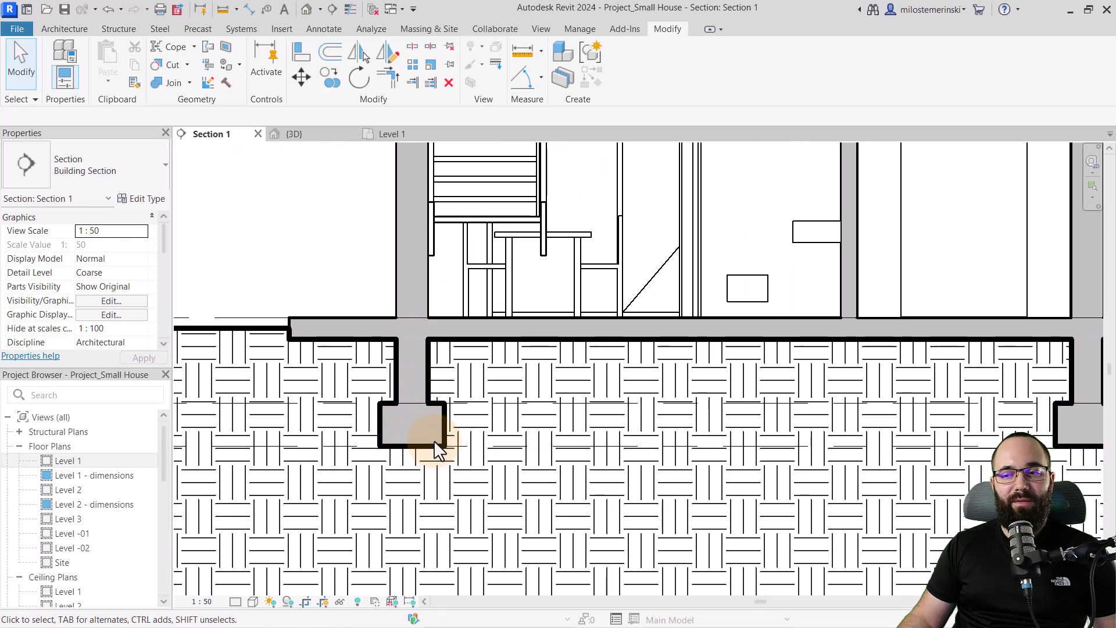
pyautogui.scroll(-7, 409, 433)
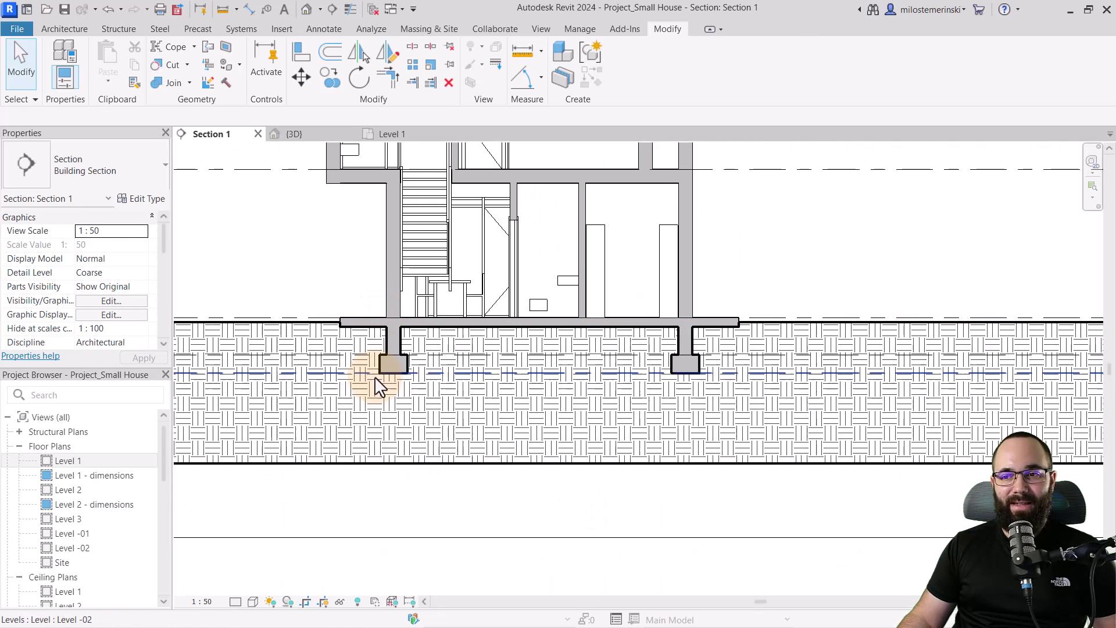
pyautogui.scroll(1, 216, 352)
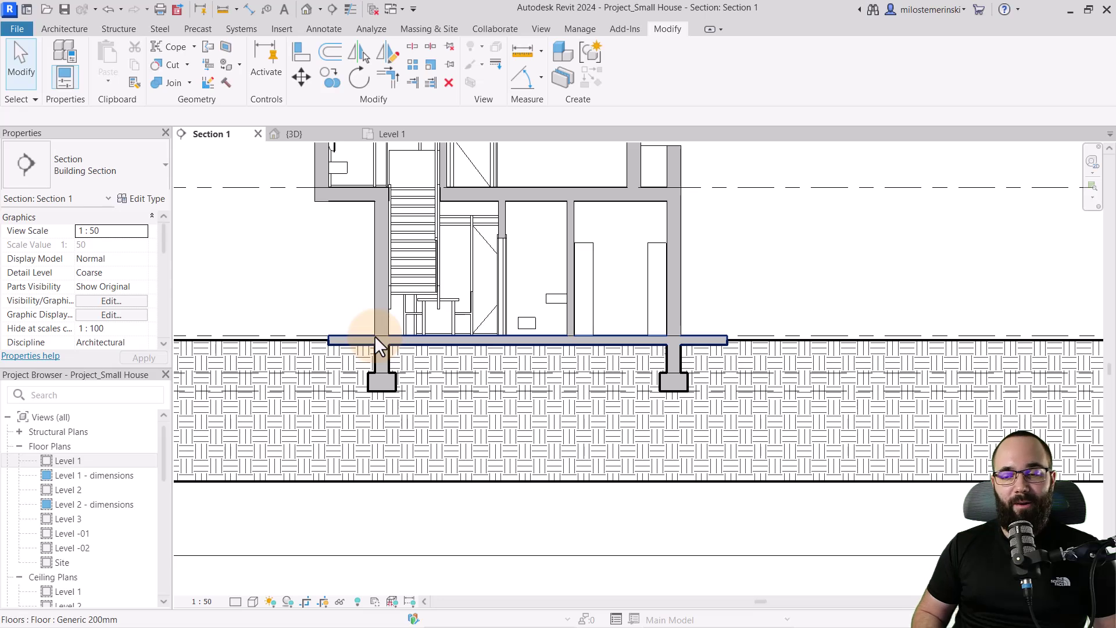
pyautogui.moveTo(336, 309); pyautogui.dragTo(257, 333, button='middle')
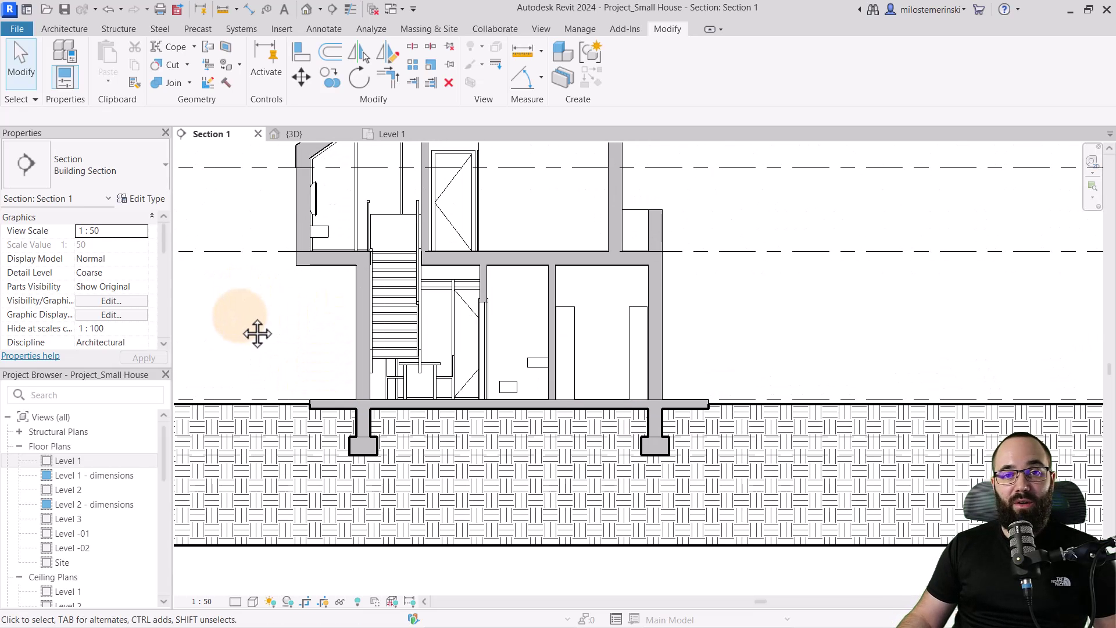
# Step: Start an in-place model in the Toposolid category with the default name
pyautogui.click(68, 31)
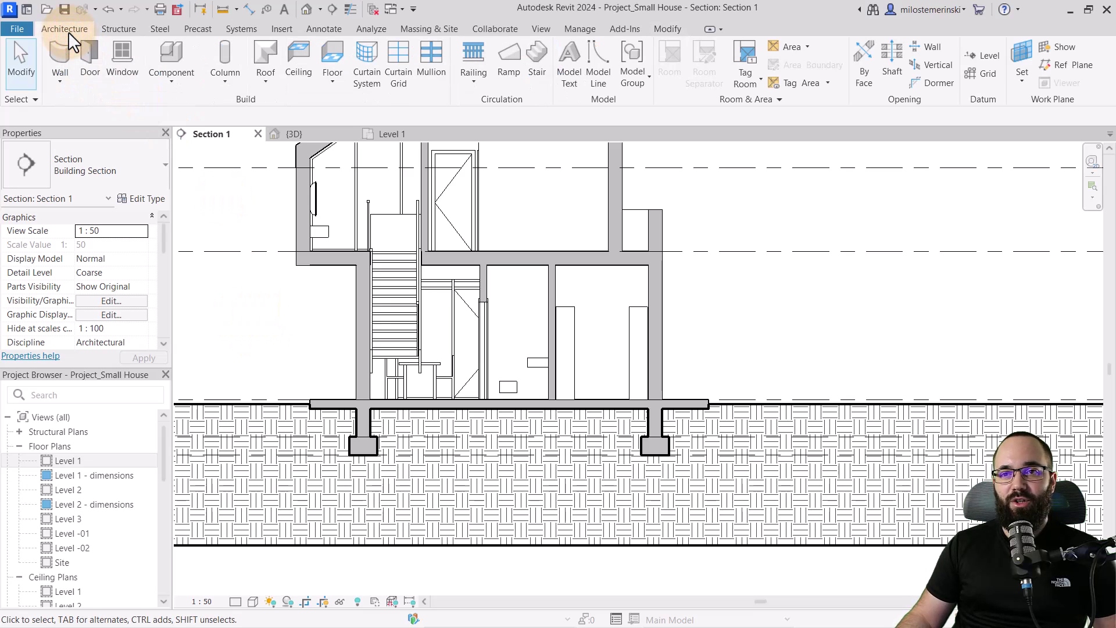
pyautogui.click(170, 84)
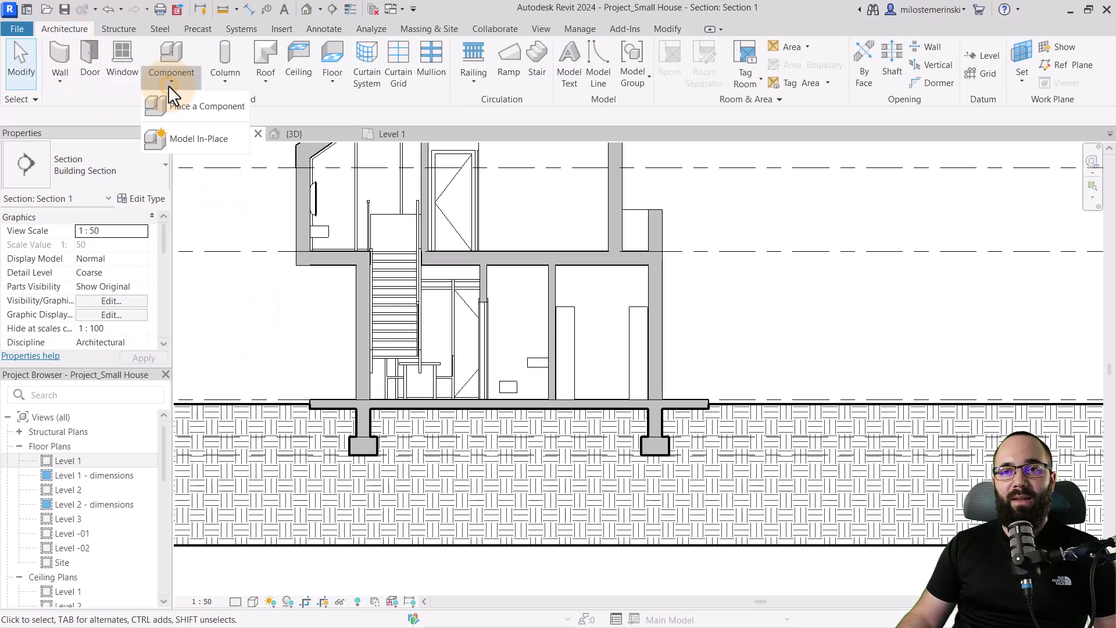
pyautogui.click(189, 142)
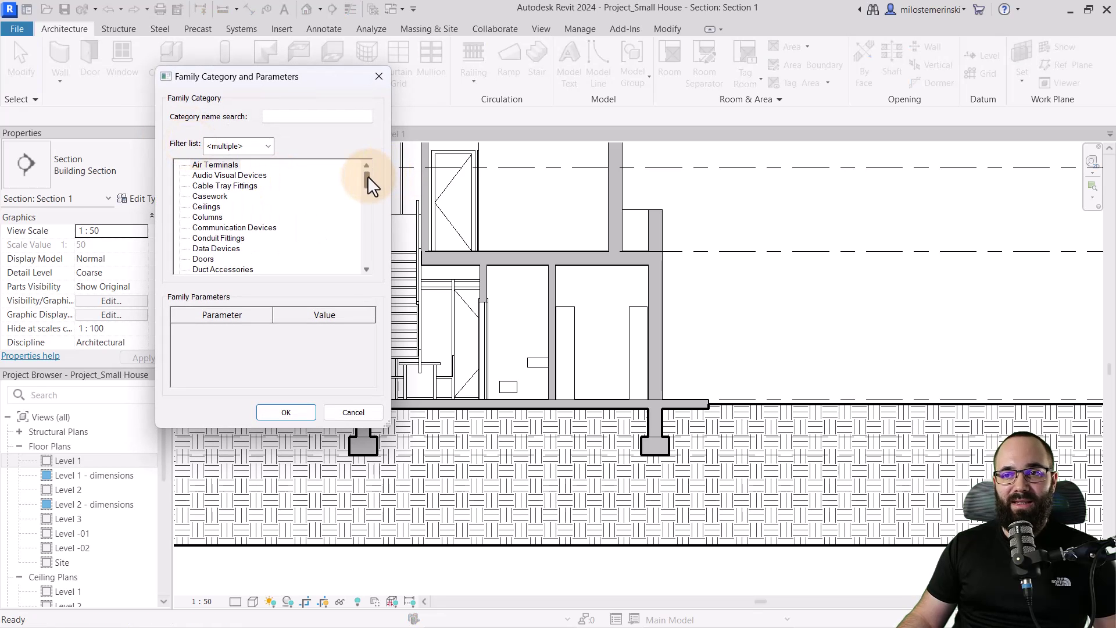
pyautogui.moveTo(368, 181); pyautogui.dragTo(367, 259)
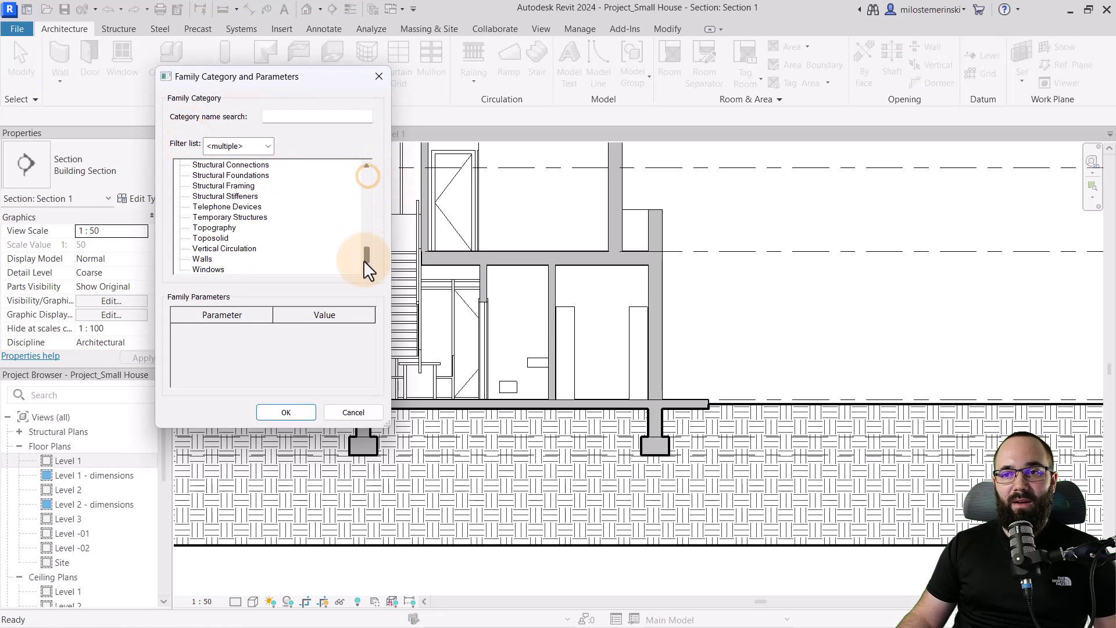
pyautogui.doubleClick(226, 238)
pyautogui.click(413, 275)
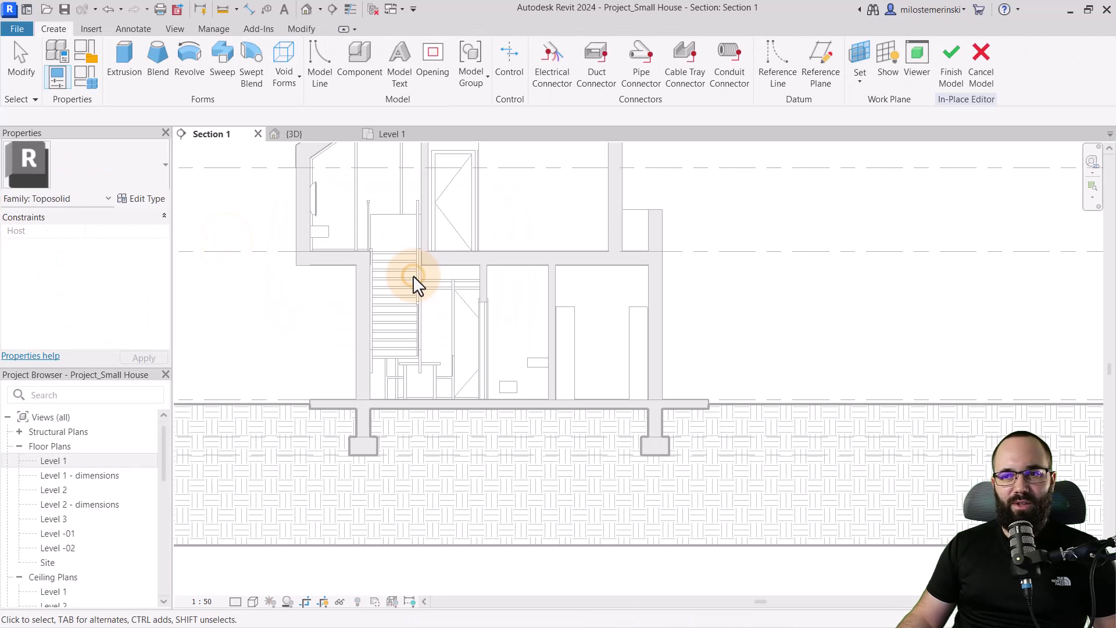
pyautogui.moveTo(309, 315); pyautogui.dragTo(279, 344, button='middle')
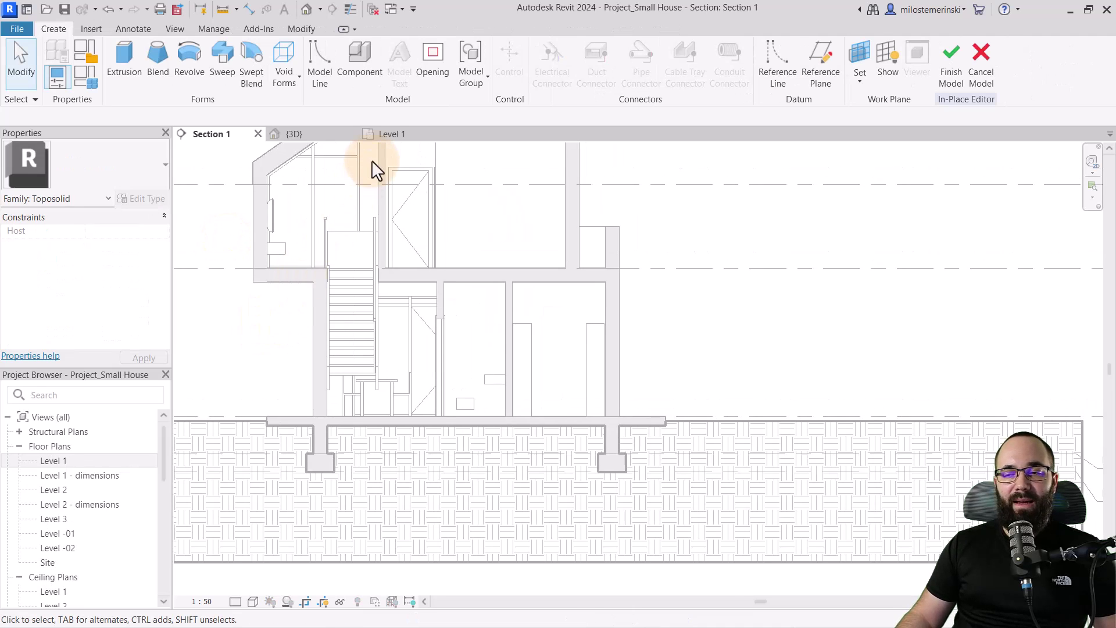
# Step: Switch to the Level 1 floor plan and bring up the Void Forms list
pyautogui.click(385, 135)
pyautogui.moveTo(461, 361); pyautogui.dragTo(399, 359, button='middle')
pyautogui.click(286, 81)
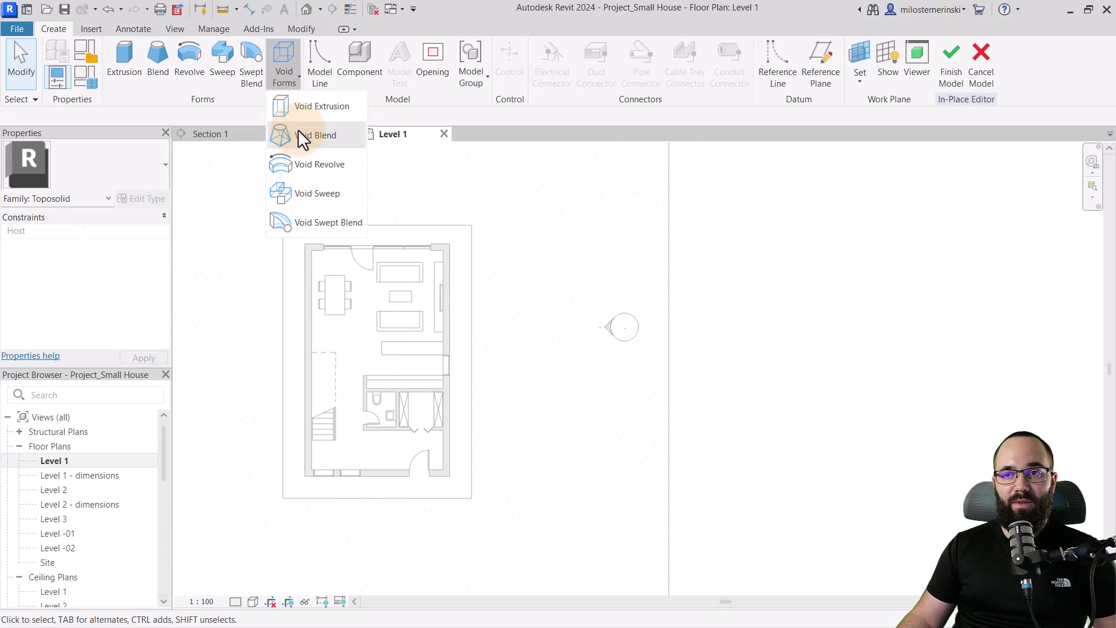
# Step: Create a Void Blend with a base rectangle drawn around the house plan
pyautogui.click(310, 139)
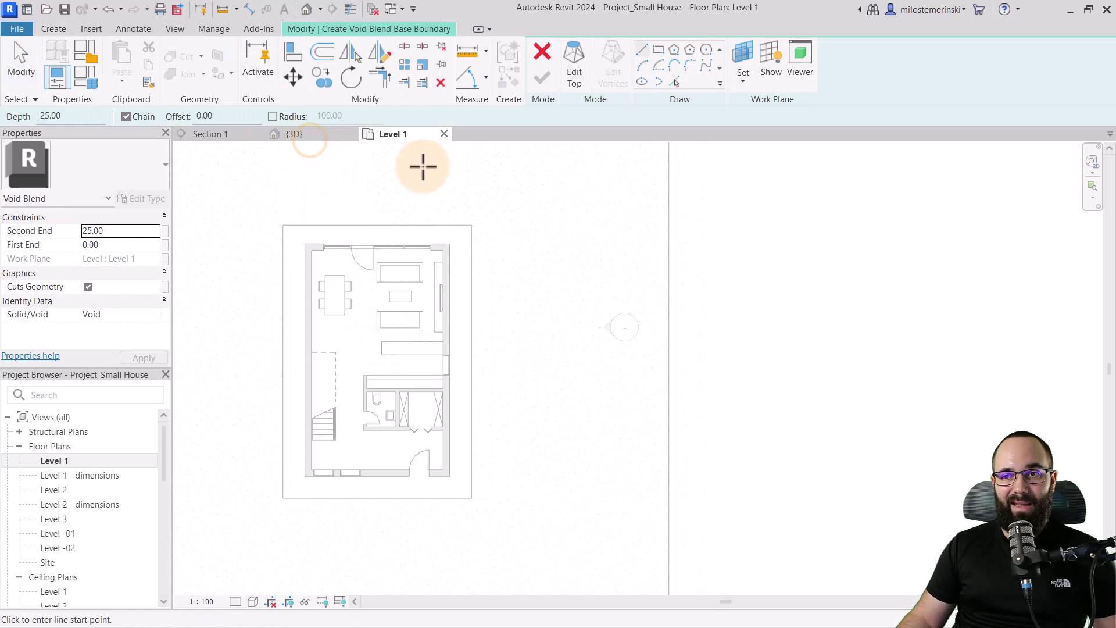
pyautogui.click(658, 50)
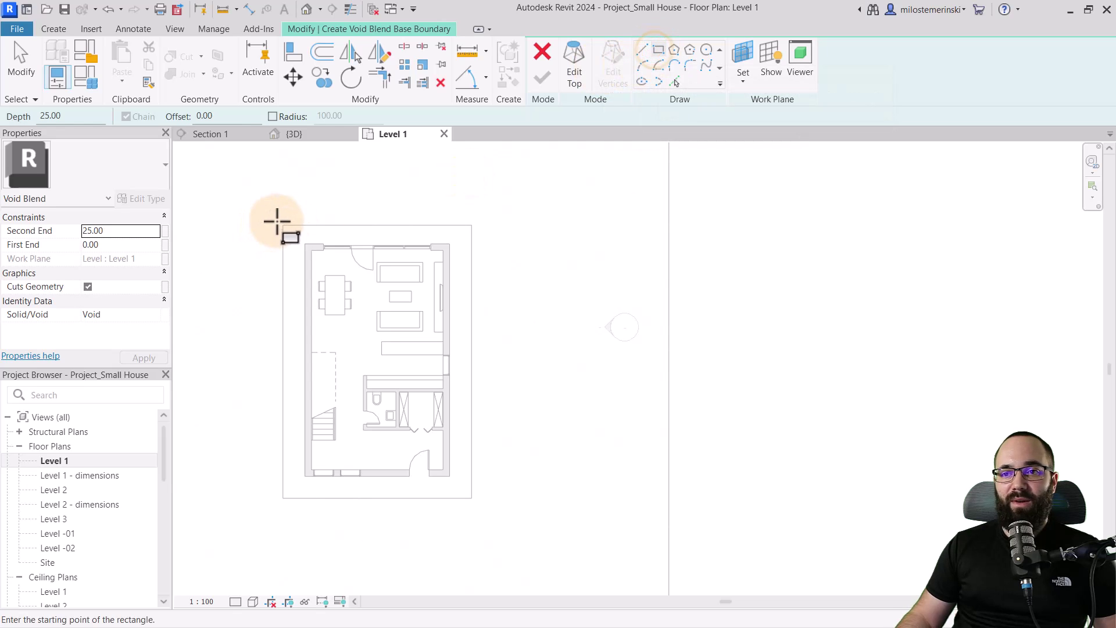
pyautogui.click(278, 219)
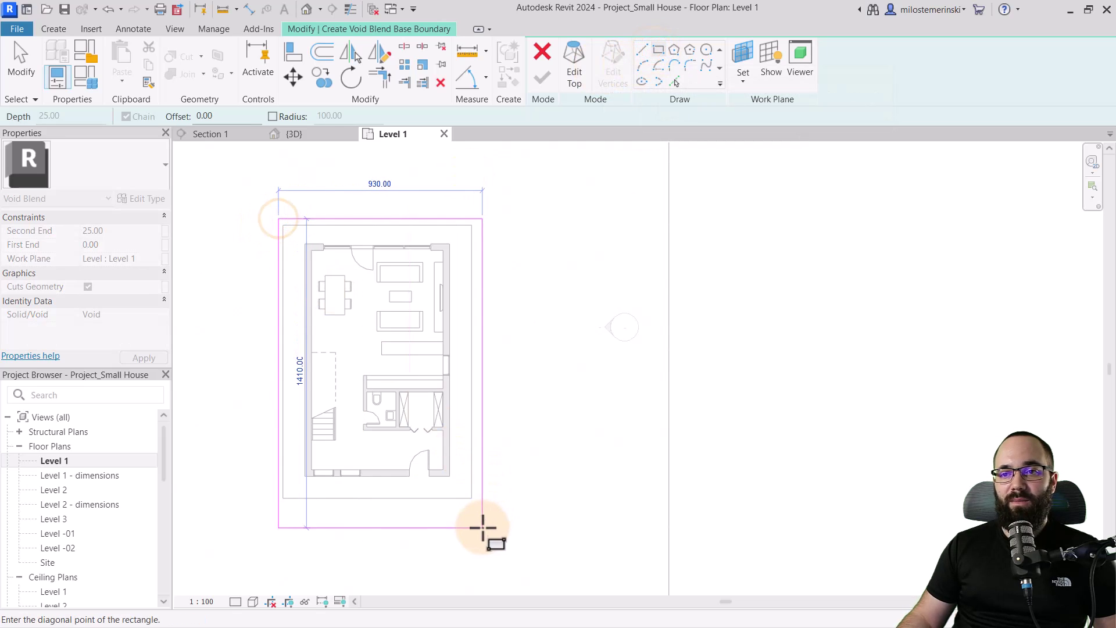
pyautogui.scroll(2, 482, 528)
pyautogui.click(469, 480)
pyautogui.scroll(-3, 487, 418)
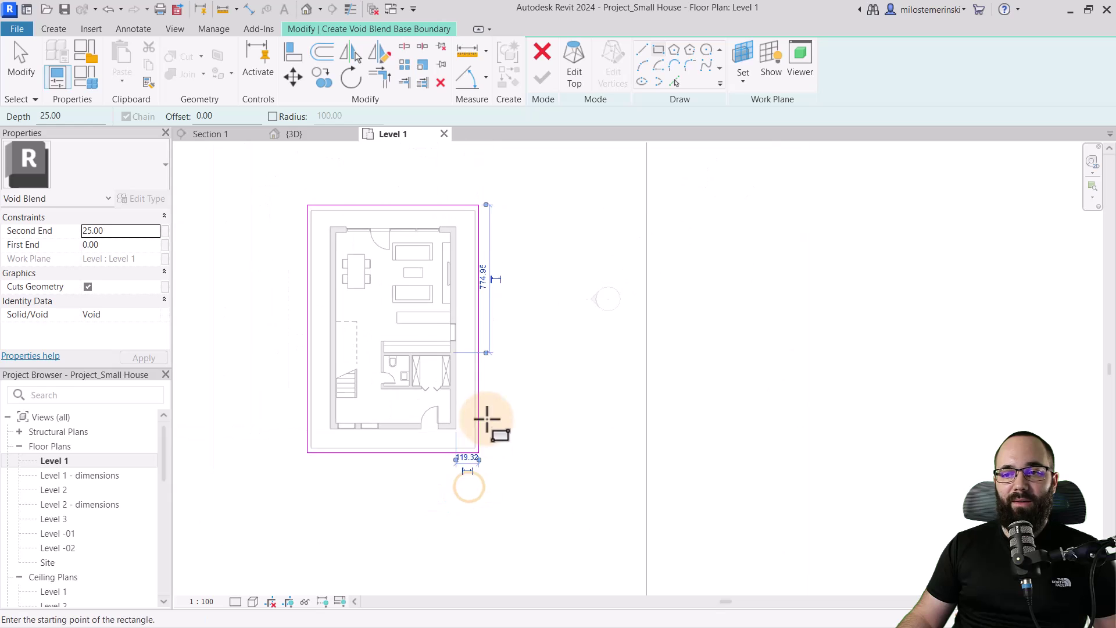
pyautogui.scroll(2, 459, 415)
# Step: Draw the blend's top rectangle at the base corners with Offset 100
pyautogui.click(576, 87)
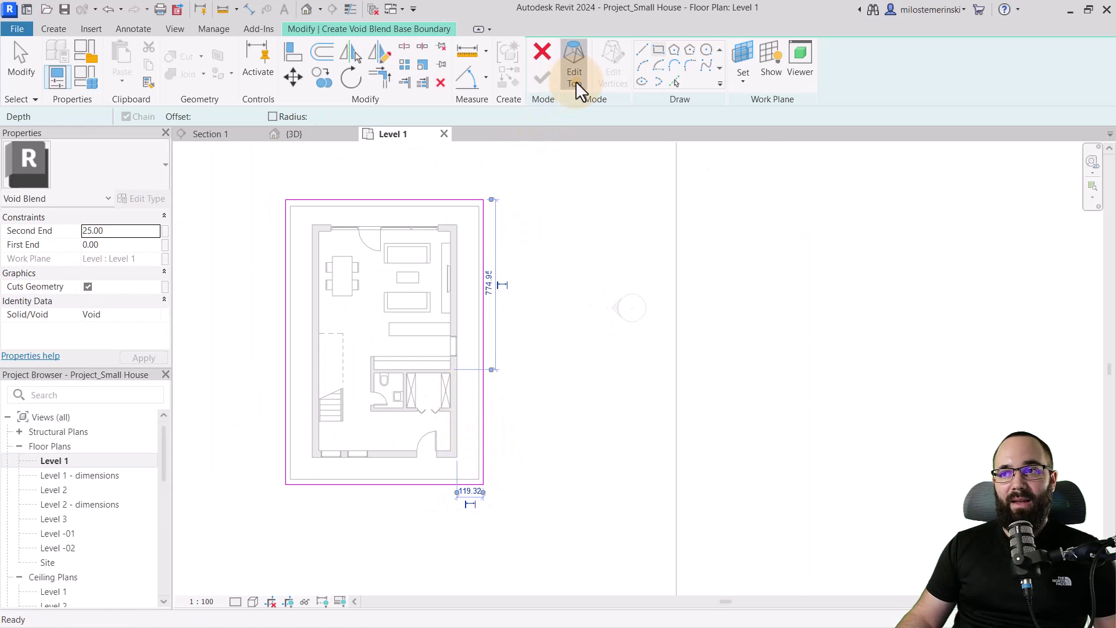
pyautogui.click(658, 50)
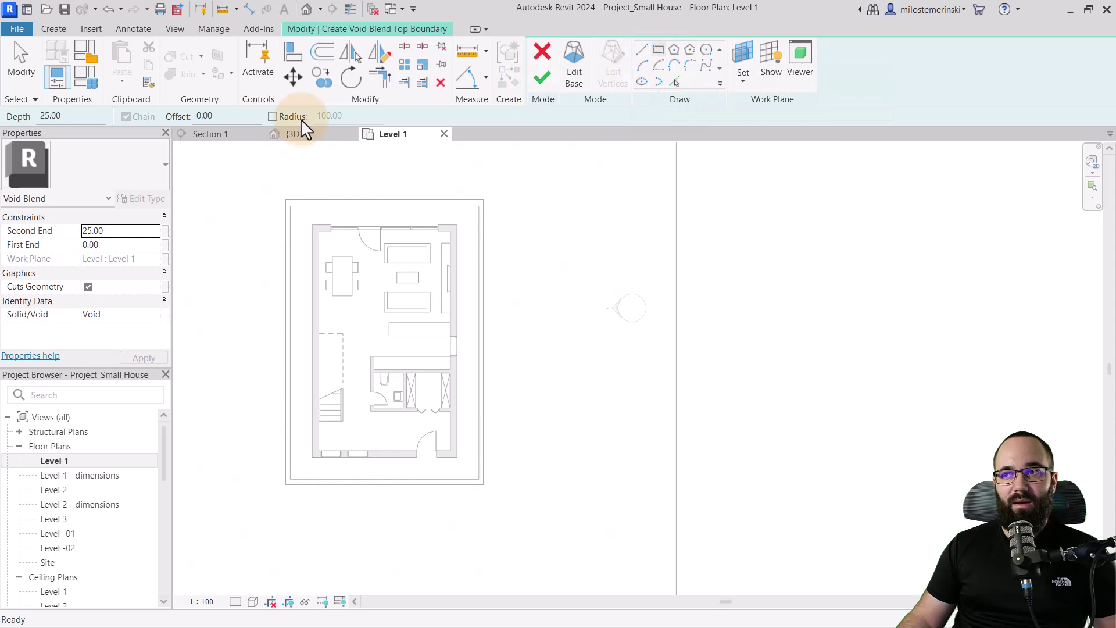
pyautogui.doubleClick(217, 116)
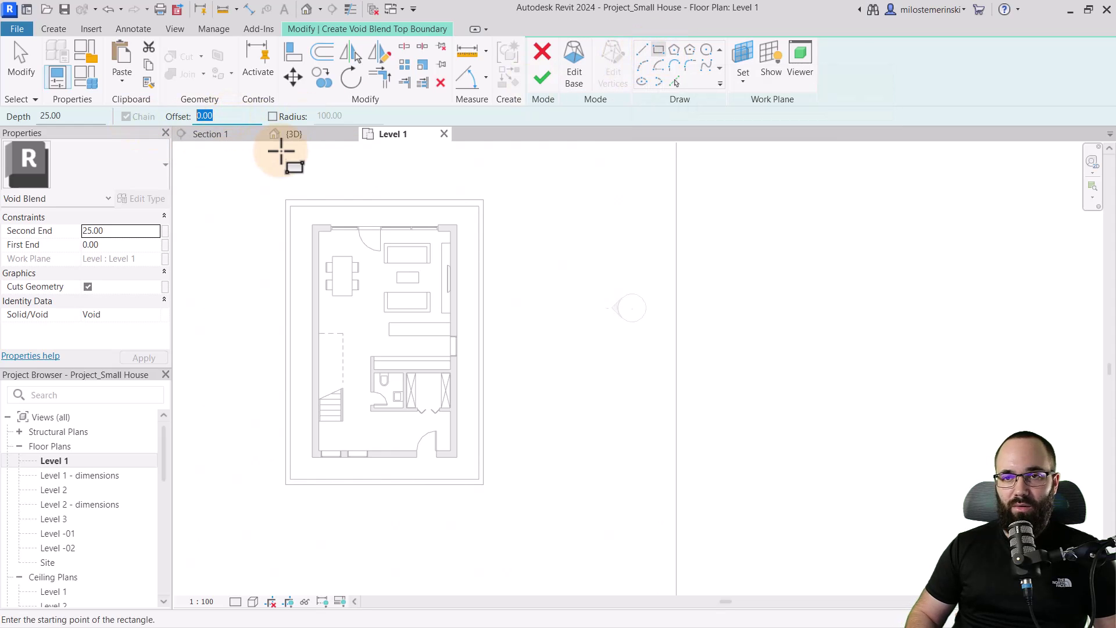
pyautogui.click(287, 200)
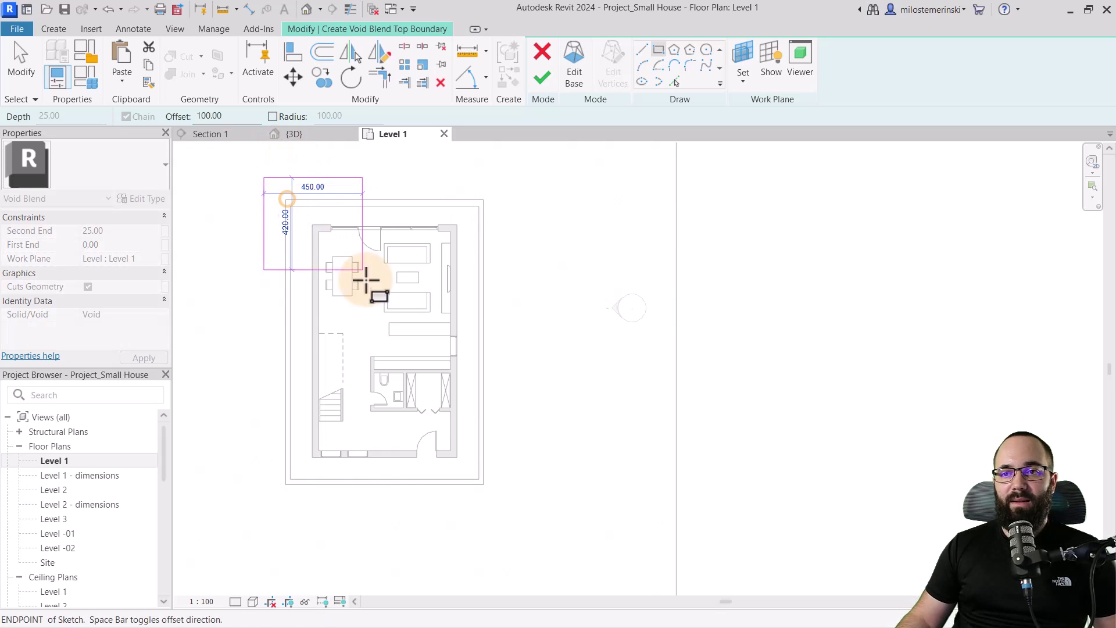
pyautogui.click(483, 481)
# Step: Finish the void blend and, in Section 1, stretch it from Level 1 down to -120
pyautogui.click(539, 81)
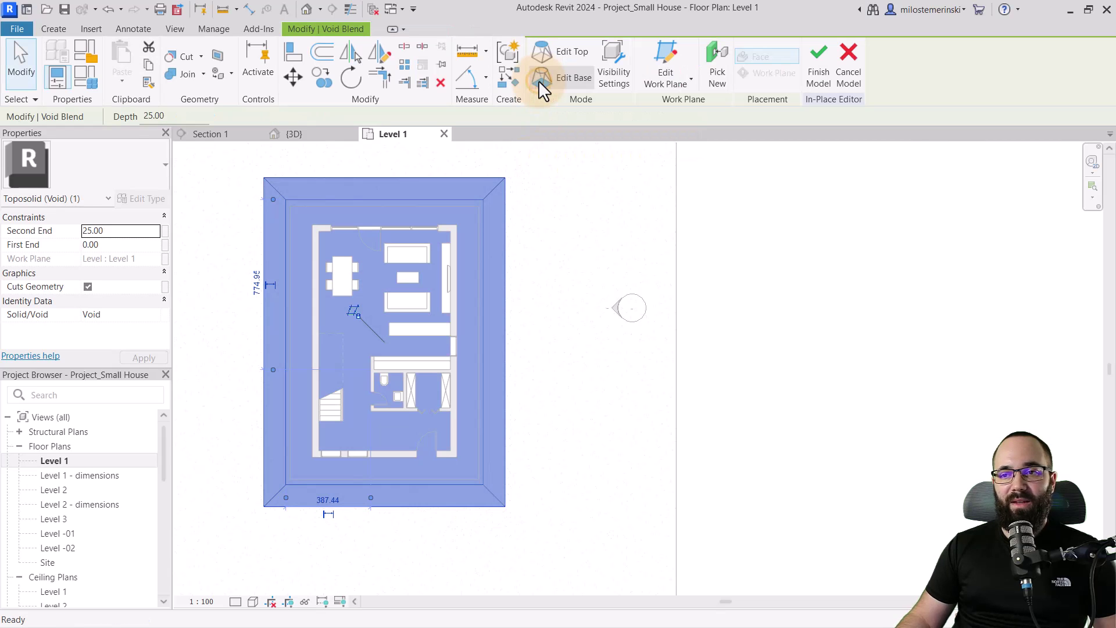
pyautogui.click(203, 134)
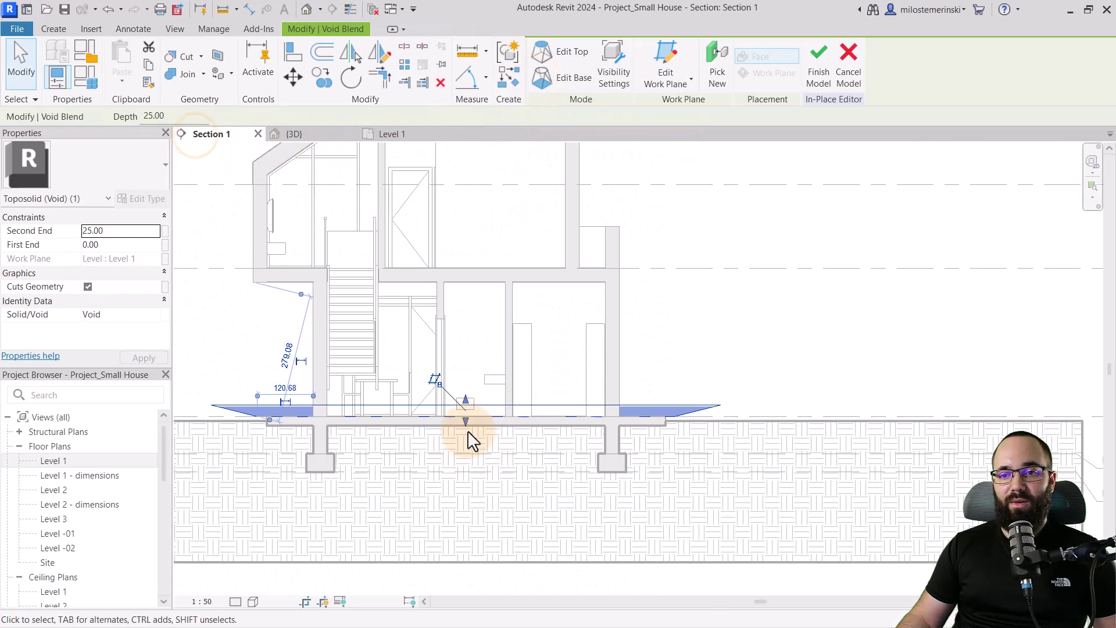
pyautogui.moveTo(466, 439); pyautogui.dragTo(461, 478)
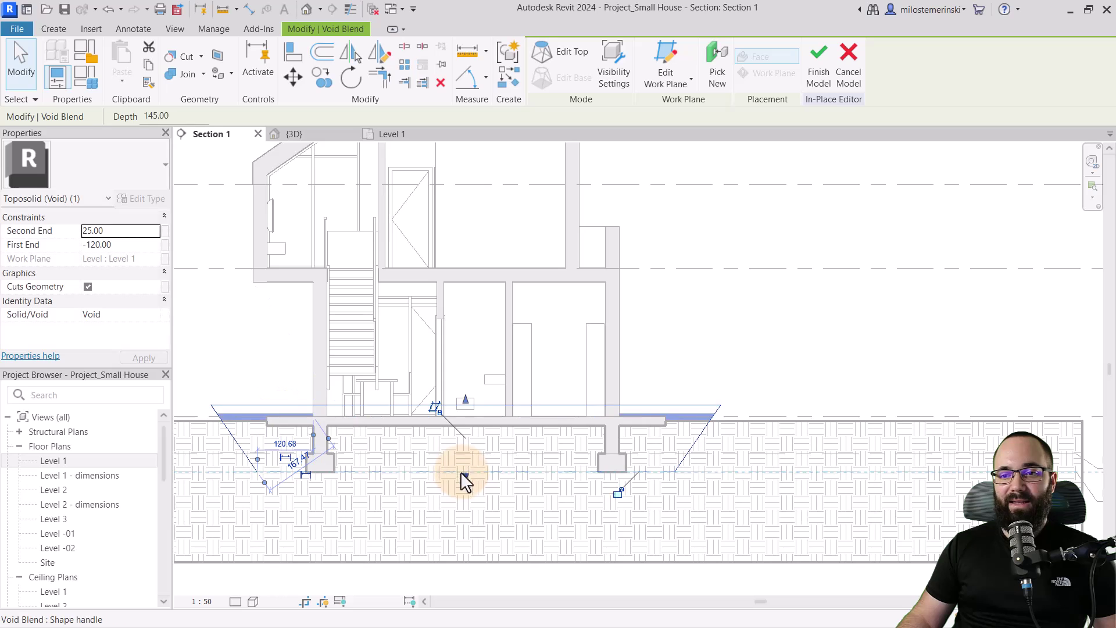
pyautogui.moveTo(465, 406); pyautogui.dragTo(465, 418)
pyautogui.moveTo(408, 451); pyautogui.dragTo(489, 421, button='middle')
pyautogui.scroll(2, 407, 406)
pyautogui.moveTo(406, 406); pyautogui.dragTo(428, 411, button='middle')
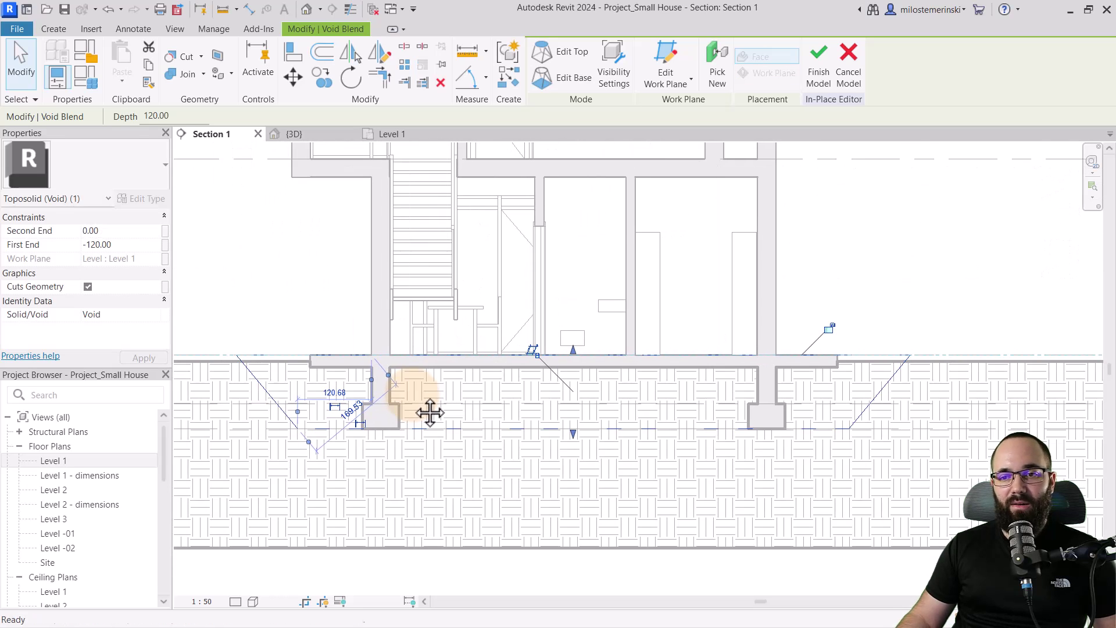
# Step: Cut the toposolid with the sloped void and finish the in-place model
pyautogui.click(185, 60)
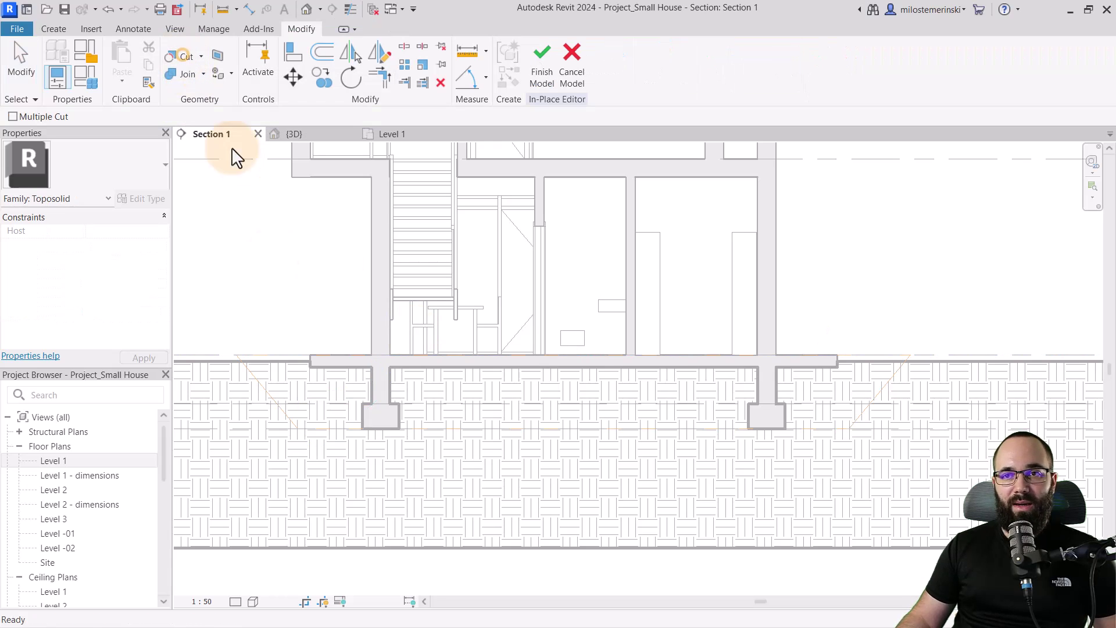
pyautogui.click(217, 362)
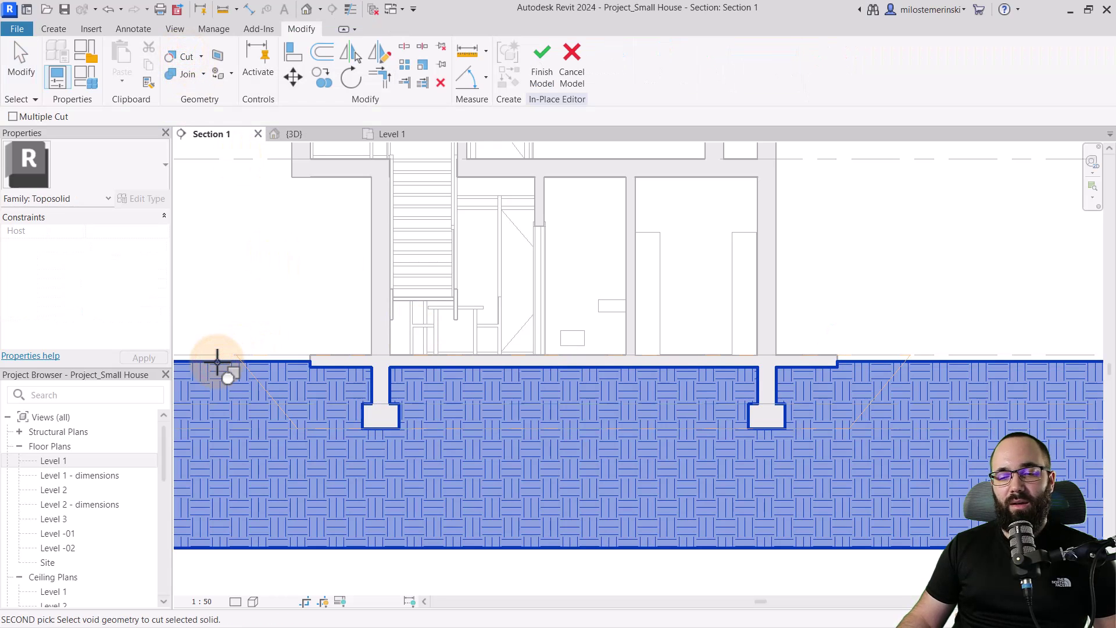
pyautogui.click(251, 382)
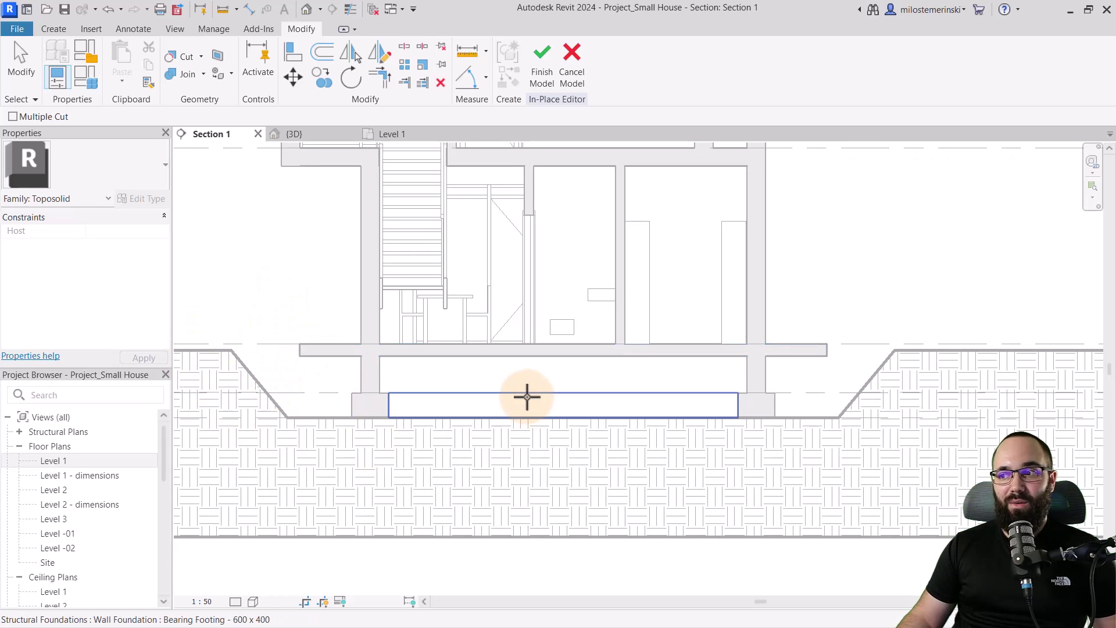
pyautogui.press('Escape')
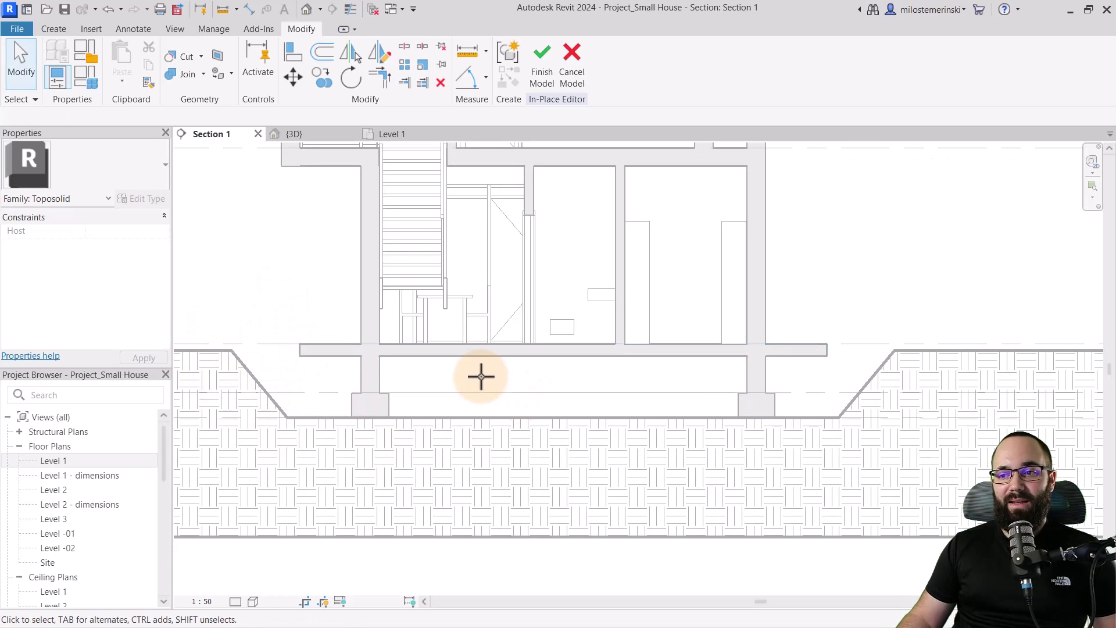
pyautogui.click(542, 81)
pyautogui.click(264, 311)
# Step: Inspect the excavated house in the {3D} view, then return to Level 1
pyautogui.click(297, 134)
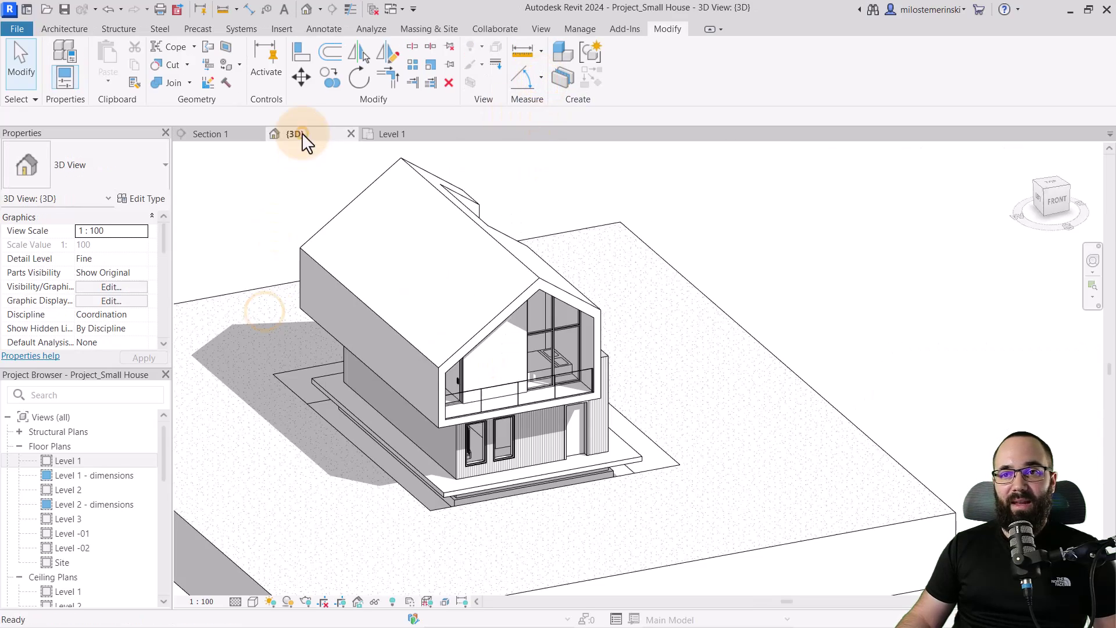
pyautogui.moveTo(528, 500)
pyautogui.keyDown('shift'); pyautogui.mouseDown(button='middle')
pyautogui.moveTo(545, 498)
pyautogui.moveTo(390, 490)
pyautogui.moveTo(448, 568)
pyautogui.moveTo(581, 553)
pyautogui.moveTo(570, 563)
pyautogui.moveTo(558, 554)
pyautogui.mouseUp(button='middle'); pyautogui.keyUp('shift')
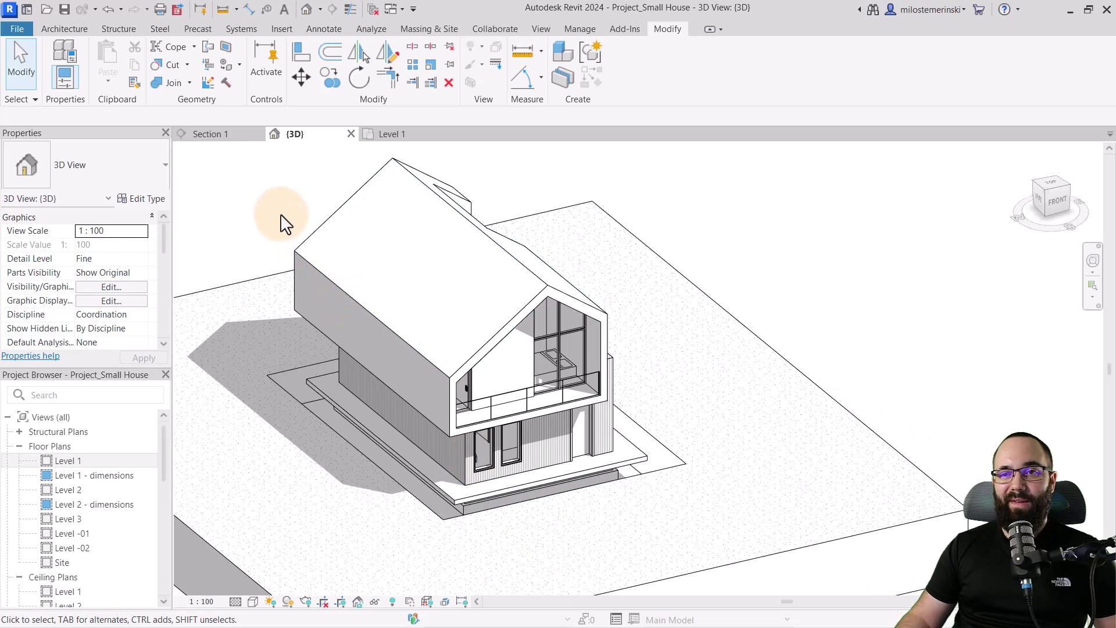
pyautogui.click(385, 135)
# Step: Sketch a new toposolid as a rectangle around the house's outer footprint on Level 1
pyautogui.moveTo(374, 352); pyautogui.dragTo(394, 356, button='middle')
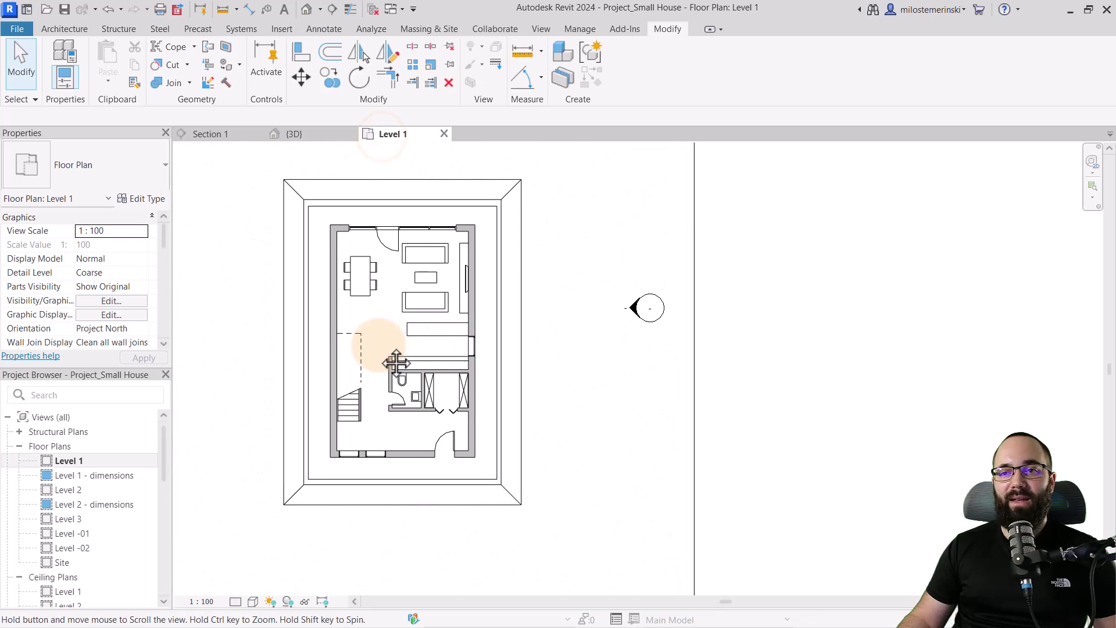
pyautogui.click(60, 30)
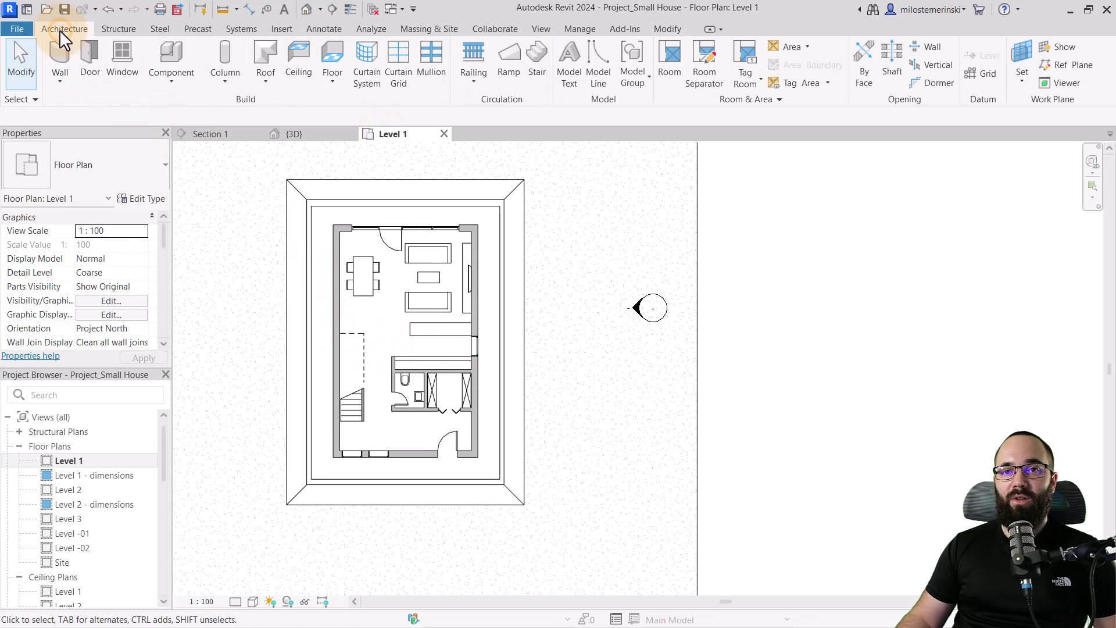
pyautogui.click(427, 29)
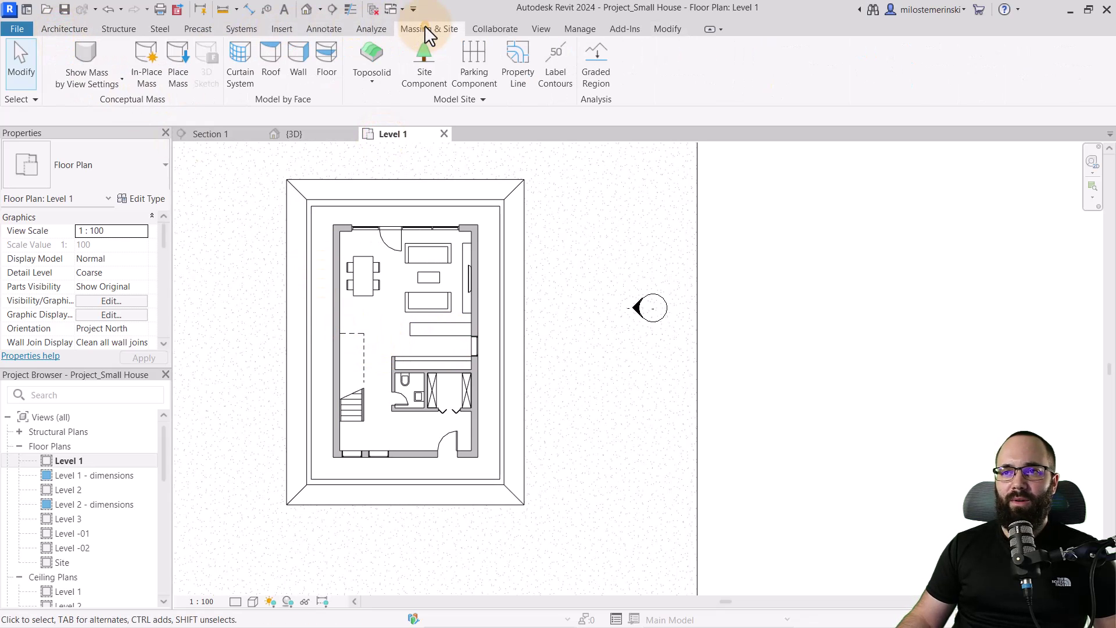
pyautogui.click(371, 56)
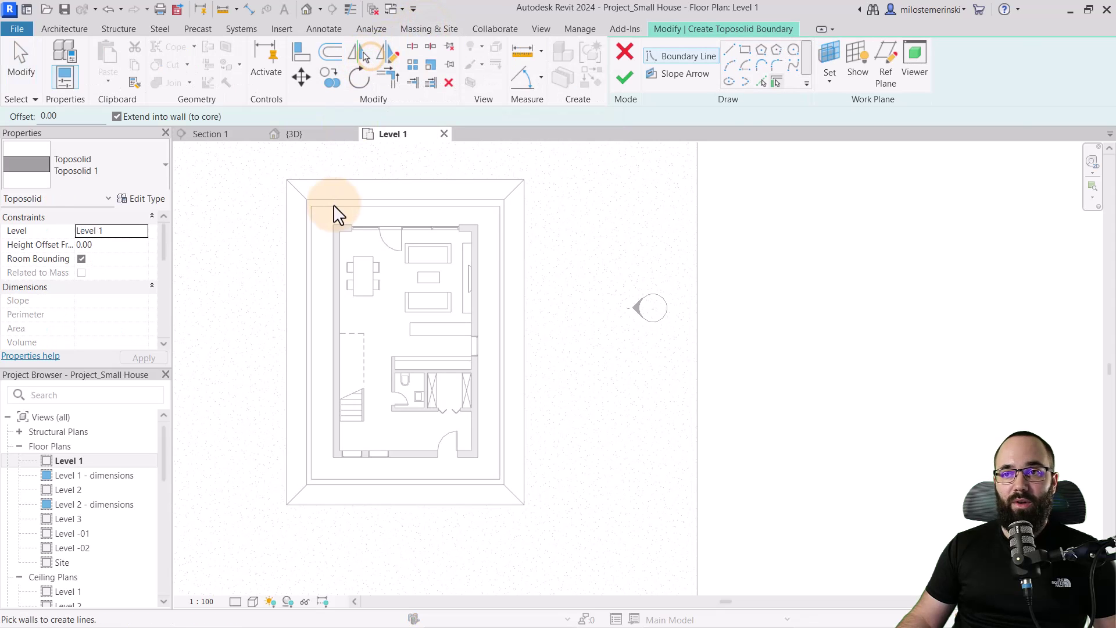
pyautogui.click(745, 50)
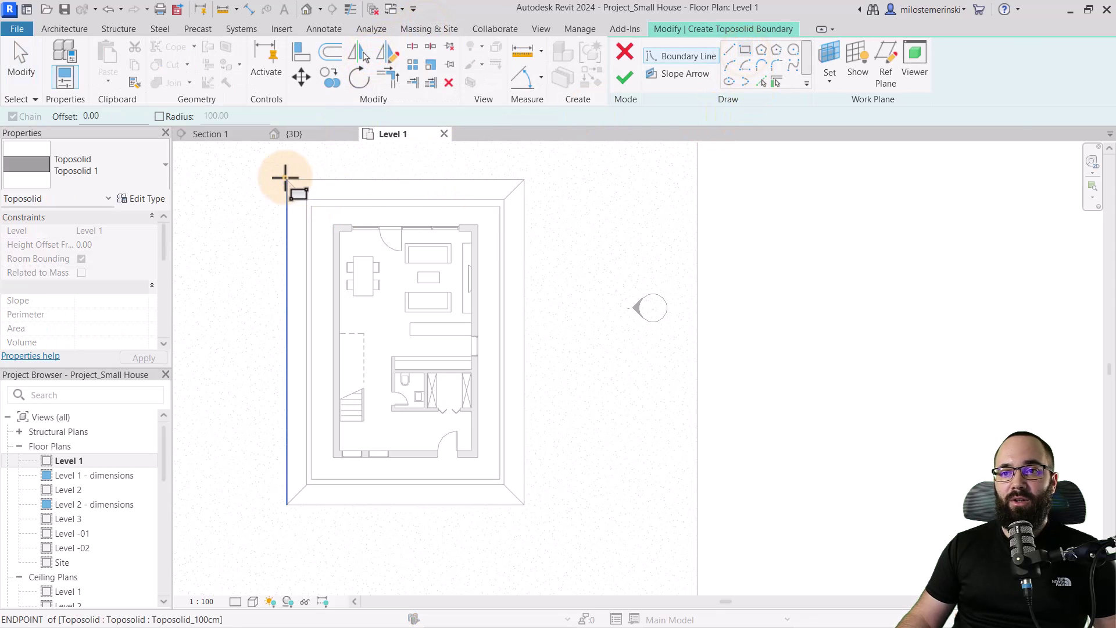
pyautogui.click(286, 179)
pyautogui.click(523, 504)
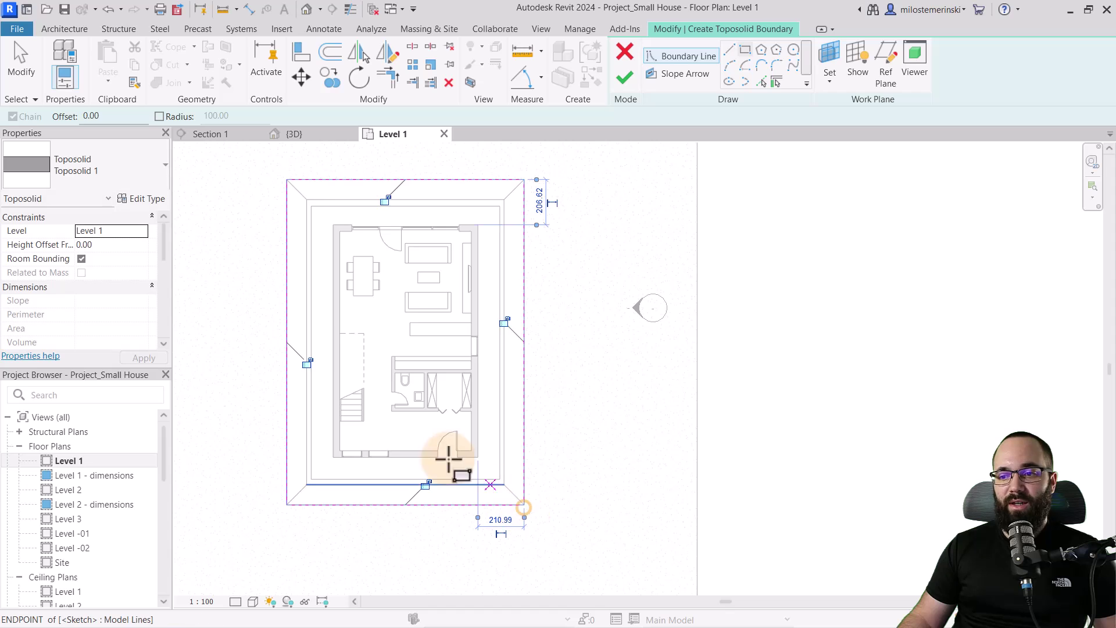
# Step: Finish the toposolid without attaching walls and check it in {3D} and Section 1
pyautogui.click(628, 79)
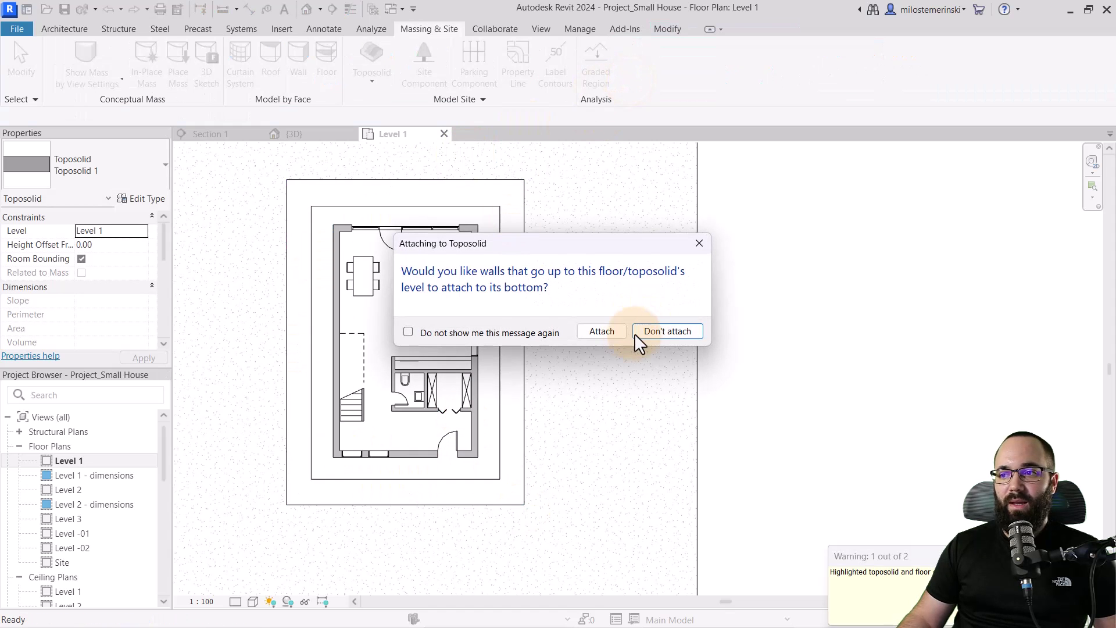
pyautogui.click(663, 332)
pyautogui.click(306, 135)
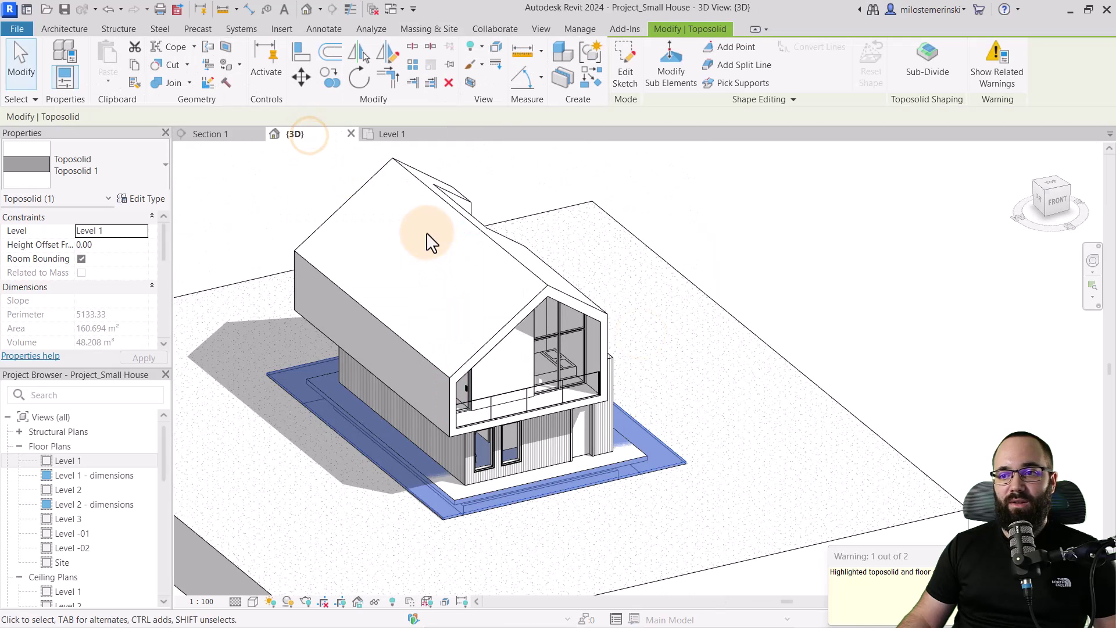
pyautogui.click(215, 135)
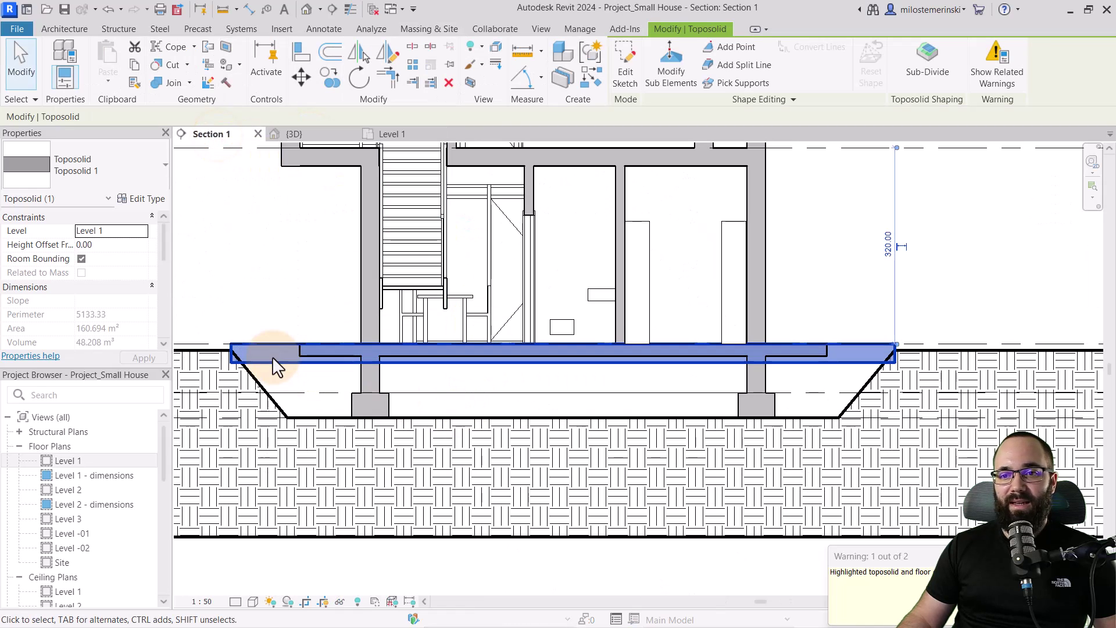
# Step: Change the new toposolid's type to Toposolid_100cm
pyautogui.click(95, 164)
pyautogui.click(67, 268)
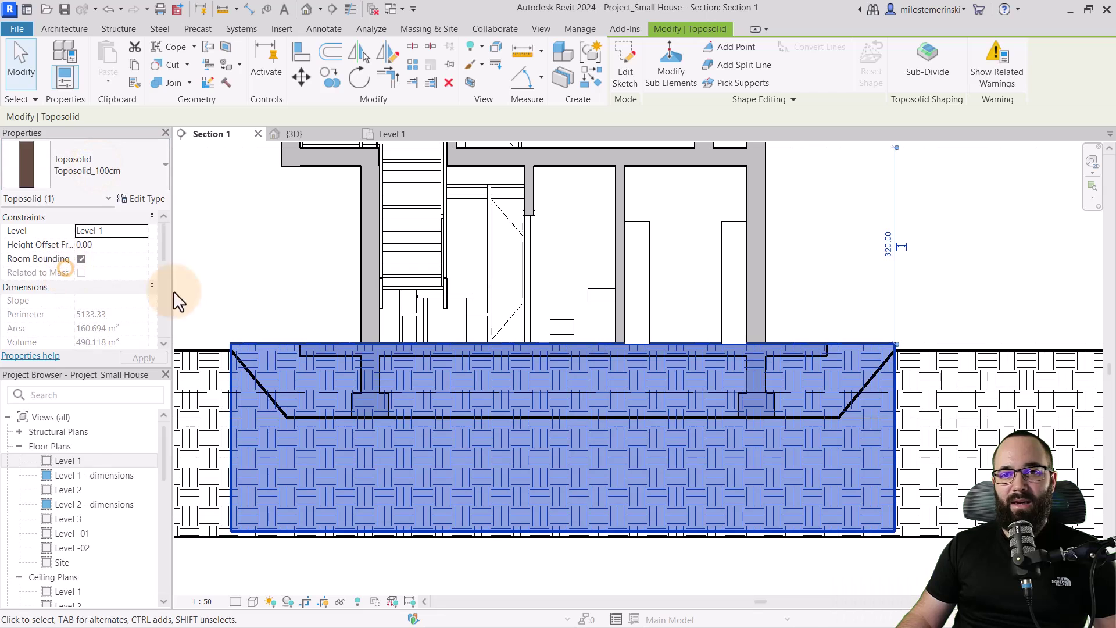
pyautogui.scroll(3, 279, 294)
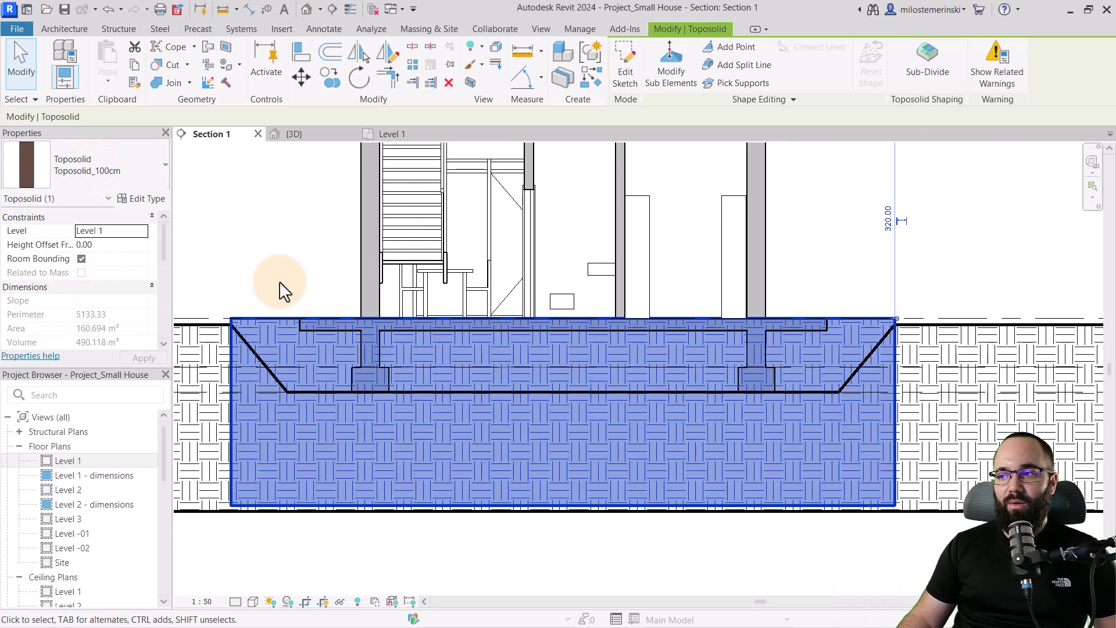
# Step: Move the toposolid down 10 to a -10.00 height offset and reselect it
pyautogui.click(301, 76)
pyautogui.scroll(3, 230, 348)
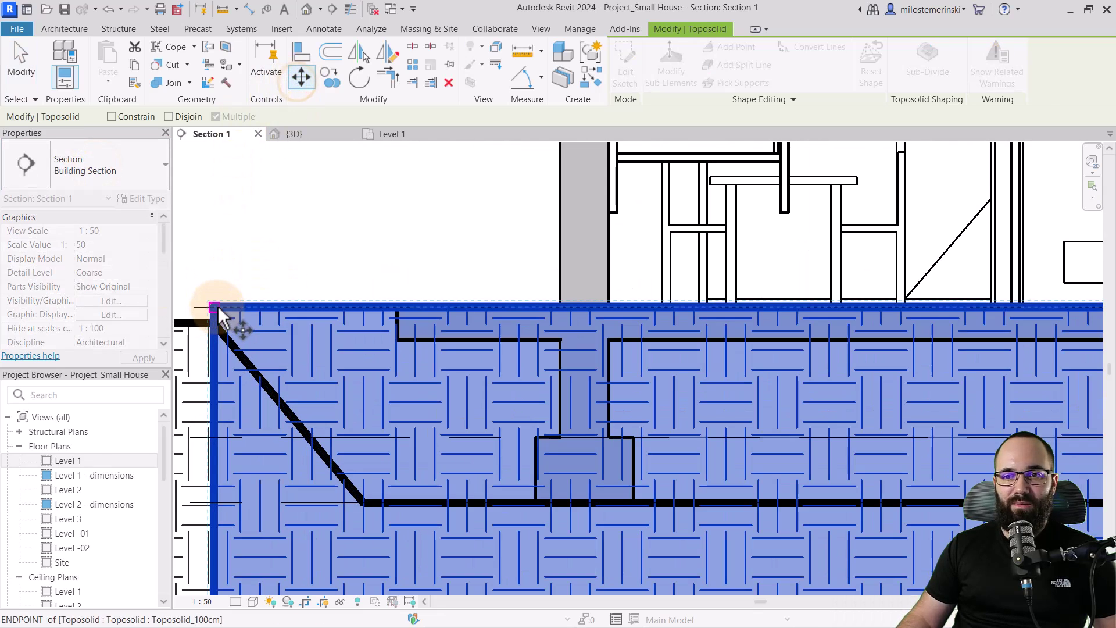
pyautogui.press('Escape')
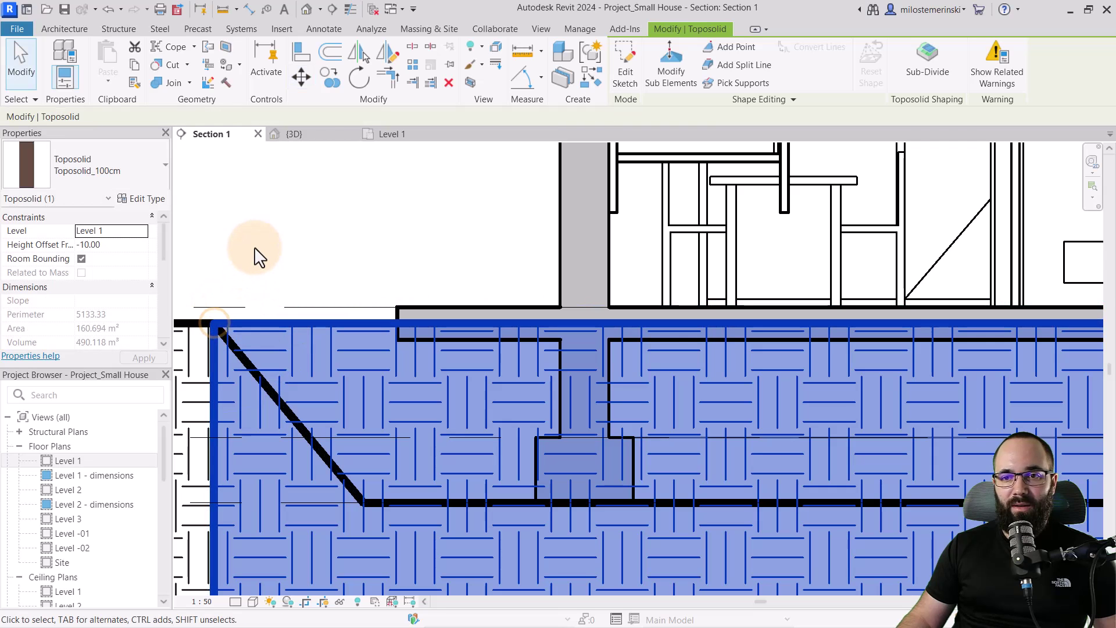
pyautogui.scroll(-3, 261, 244)
pyautogui.click(265, 256)
pyautogui.click(259, 279)
pyautogui.scroll(-2, 257, 244)
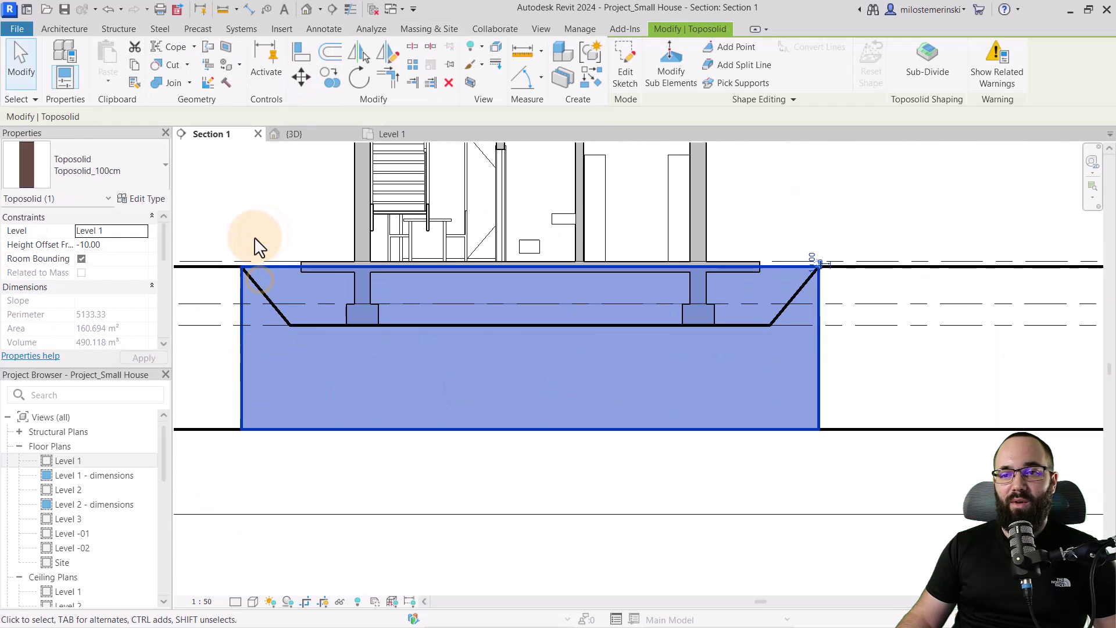
pyautogui.press('Escape')
pyautogui.click(249, 294)
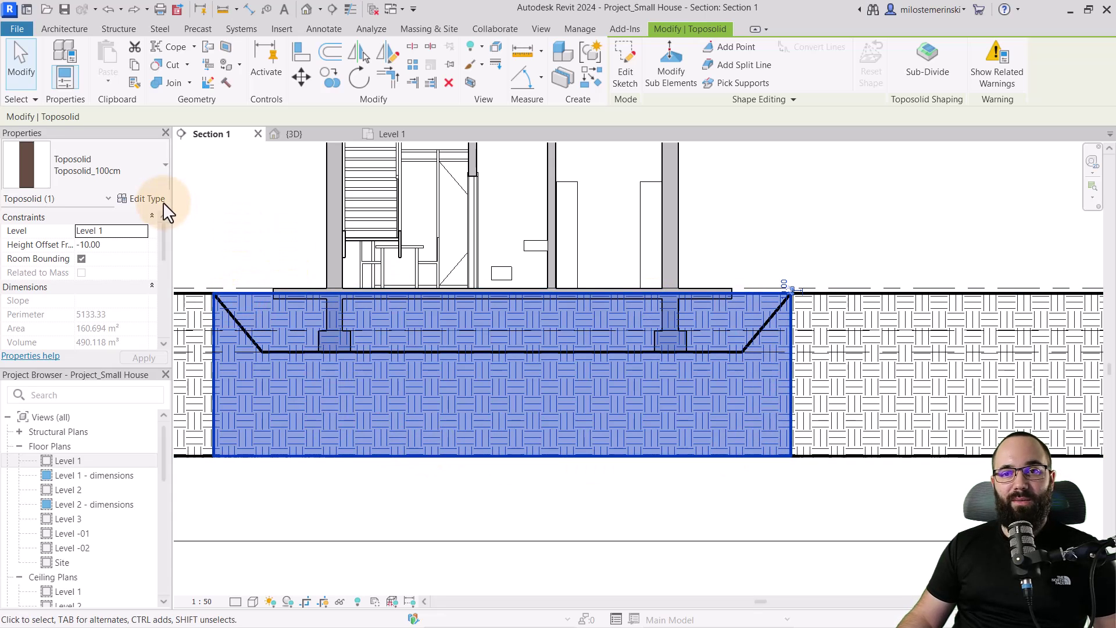
pyautogui.click(146, 198)
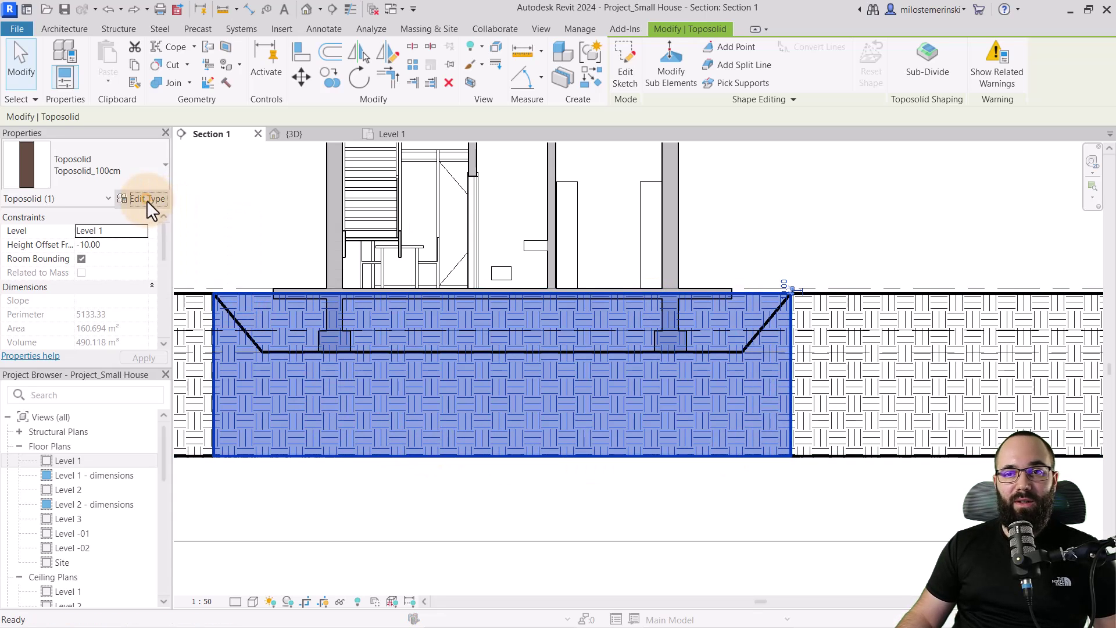
# Step: Duplicate the type as 'Toposolid_100cm - New'
pyautogui.click(306, 147)
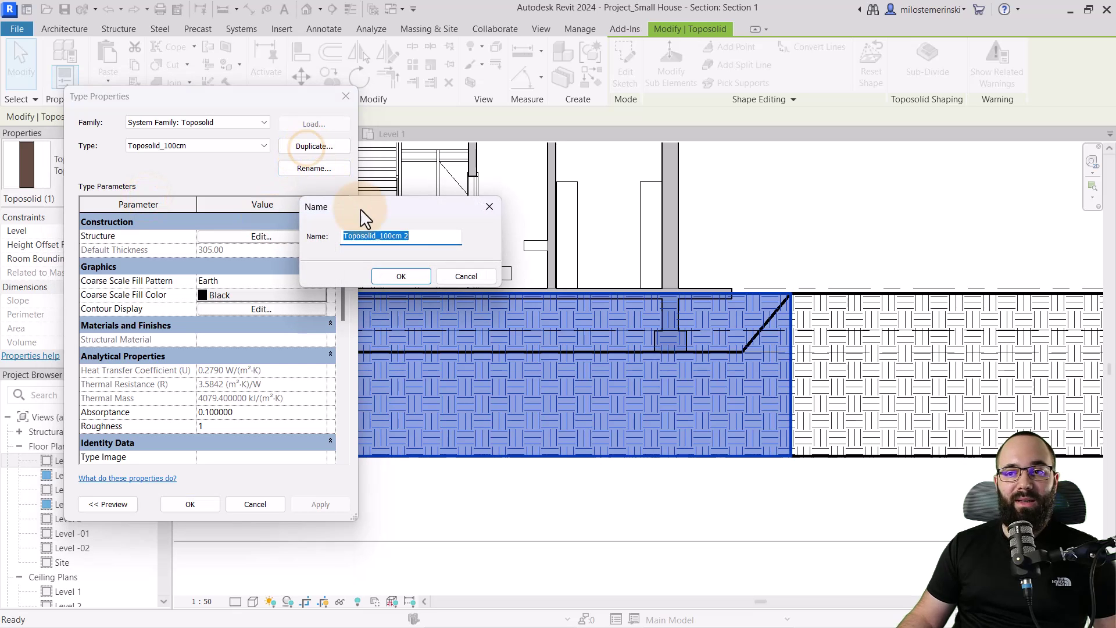
pyautogui.click(408, 239)
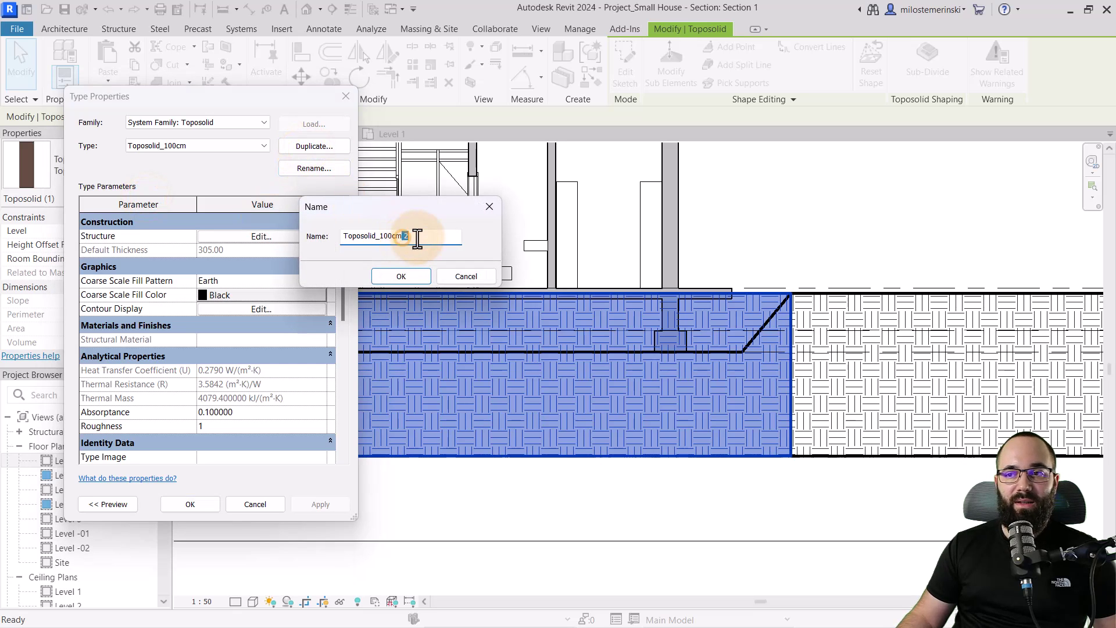
pyautogui.write('- Ne')
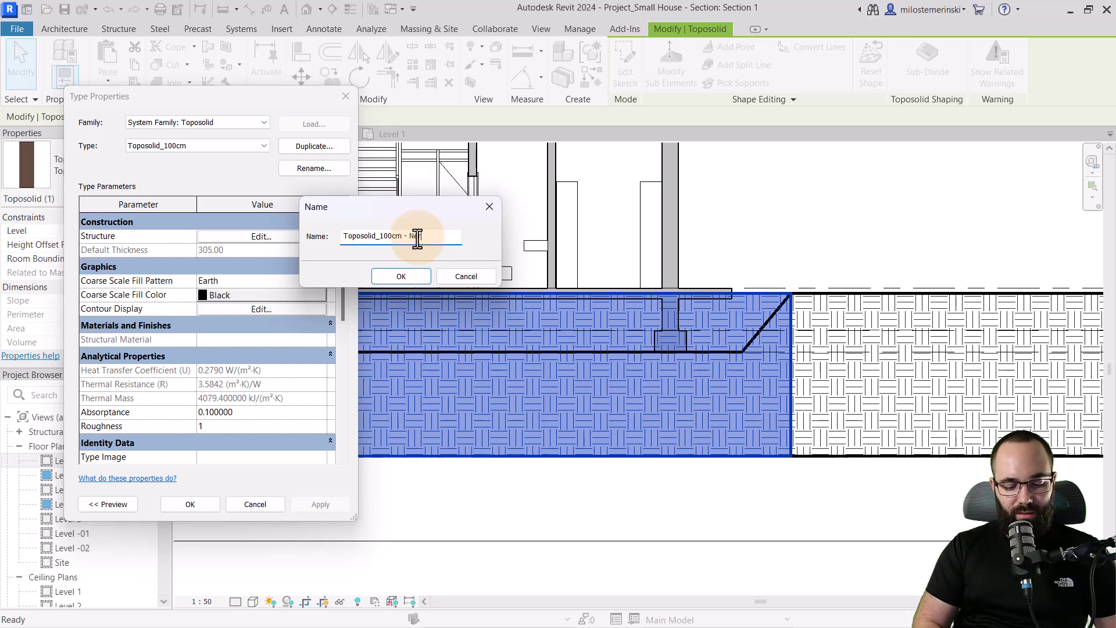
pyautogui.write('w')
pyautogui.click(400, 279)
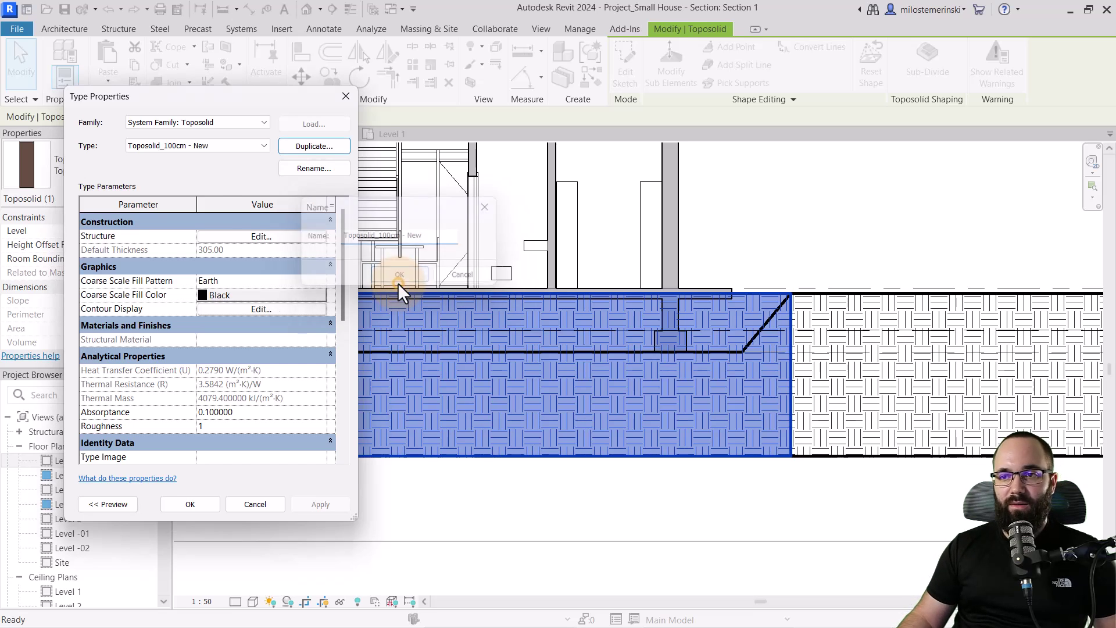
# Step: Duplicate the structure layer's Earth material as 'Earth - new'
pyautogui.click(260, 236)
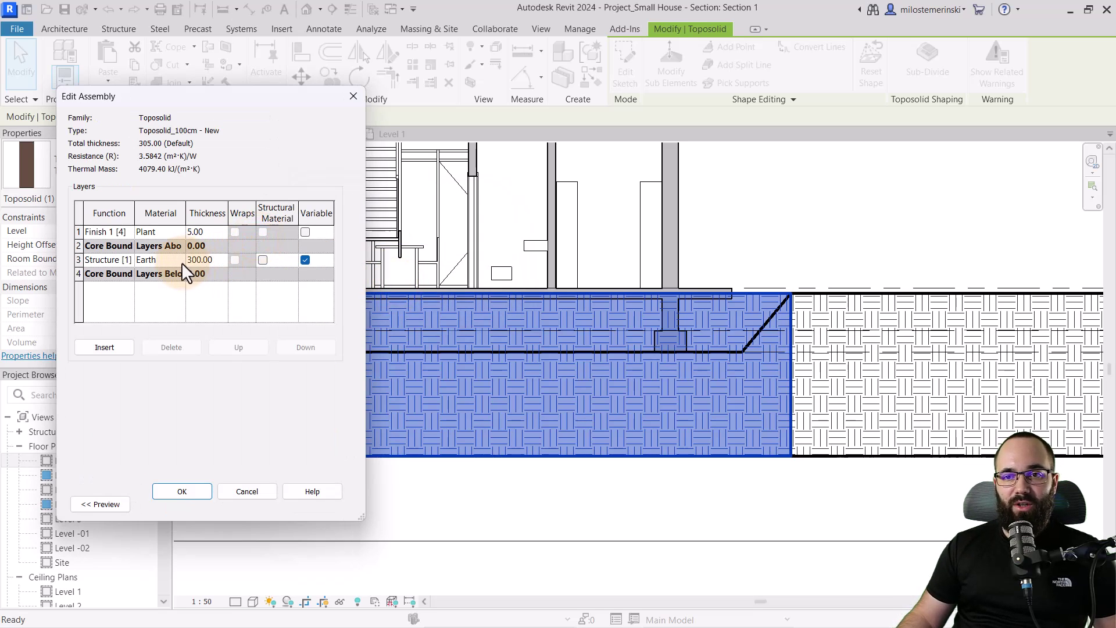
pyautogui.click(176, 260)
pyautogui.click(177, 259)
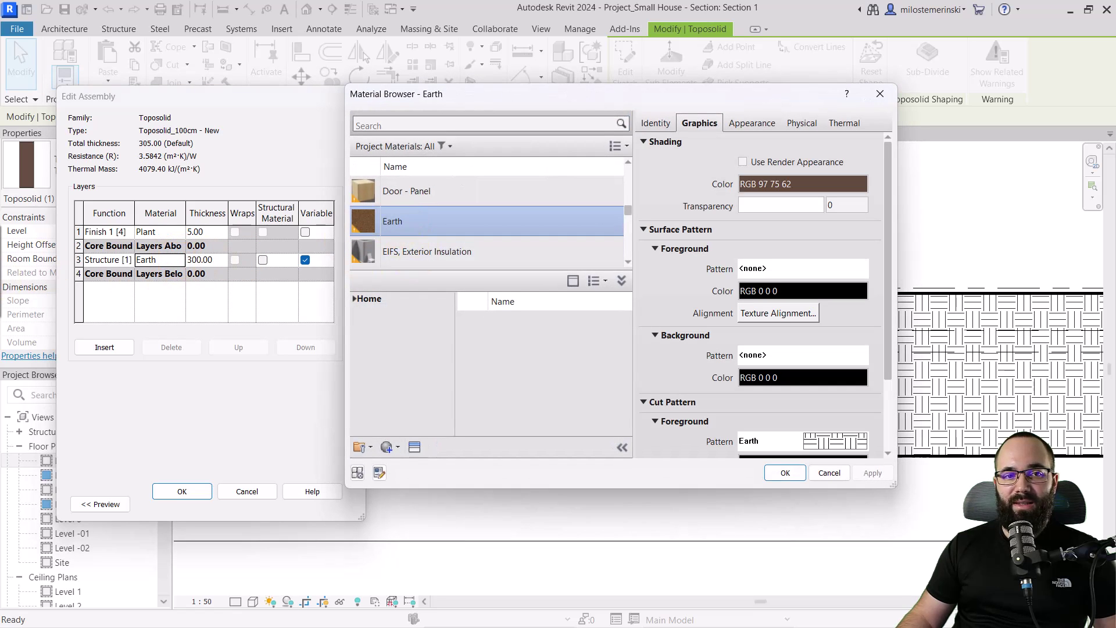
pyautogui.rightClick(552, 220)
pyautogui.click(560, 224)
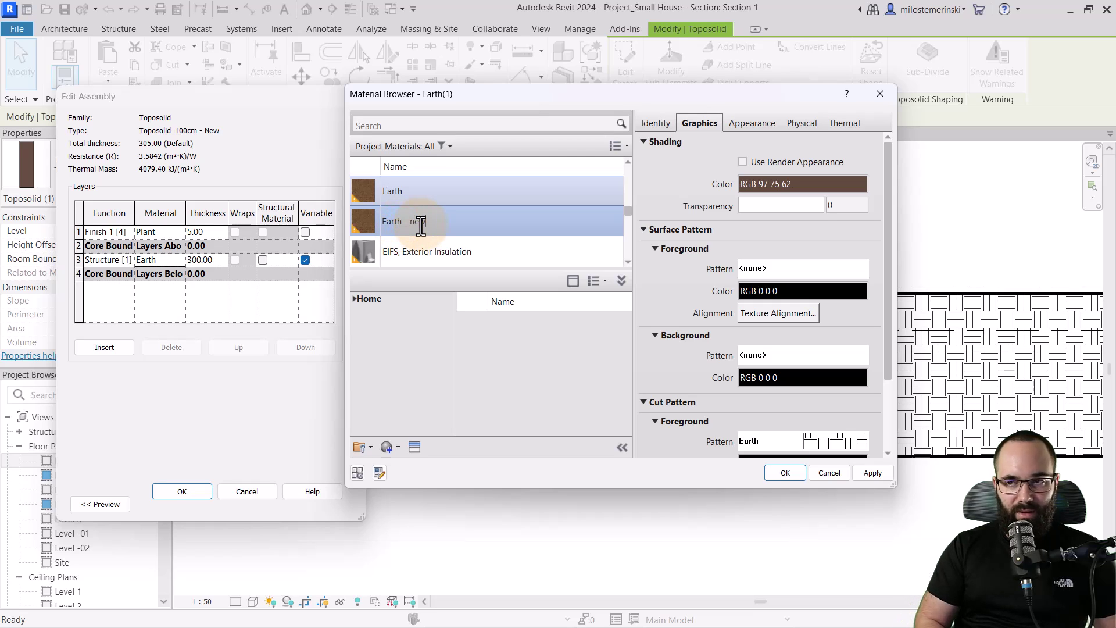
pyautogui.write('Earth - new')
pyautogui.press('Return')
# Step: Give Earth - new a grey (RGB 128) Vertical 1.5mm cut pattern and assign it to the layer
pyautogui.click(443, 244)
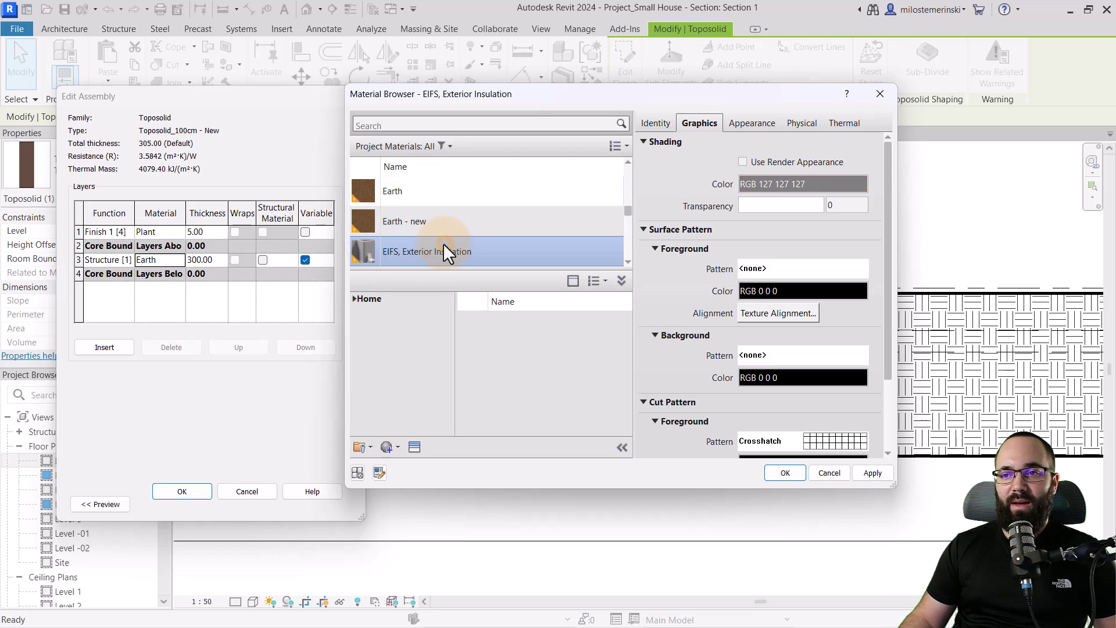
pyautogui.click(423, 225)
pyautogui.scroll(-3, 787, 295)
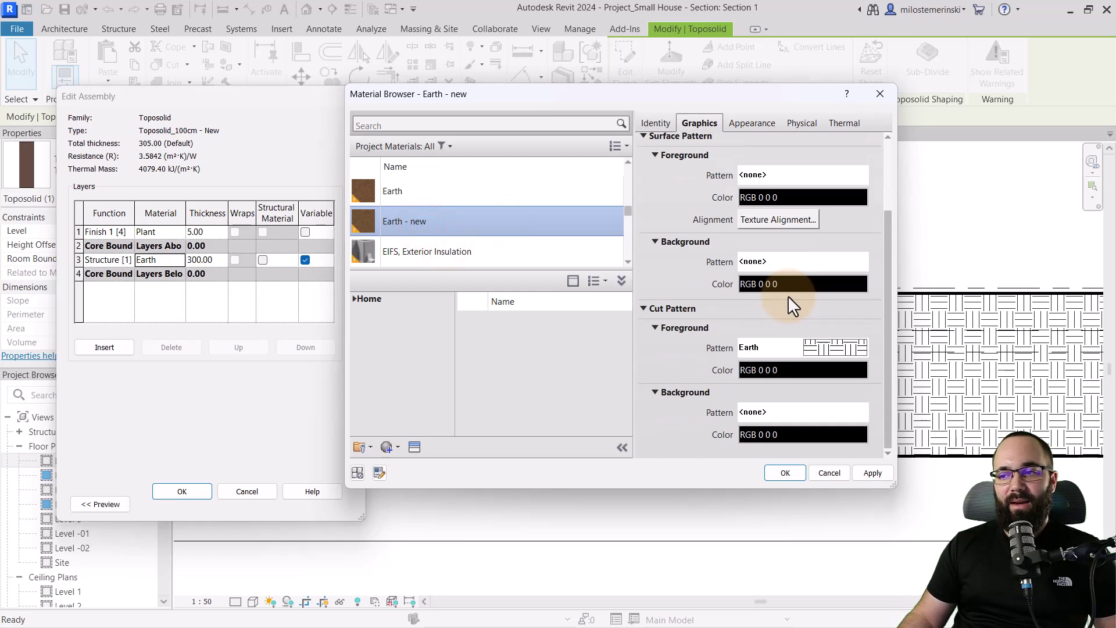
pyautogui.click(822, 350)
pyautogui.scroll(-10, 655, 321)
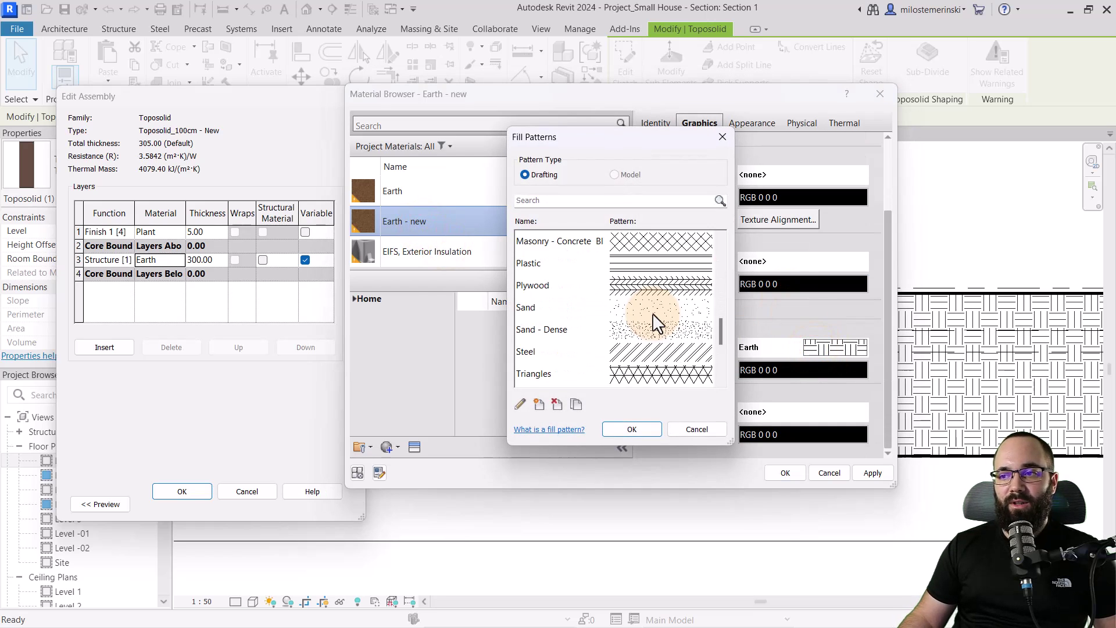
pyautogui.click(645, 285)
pyautogui.click(627, 427)
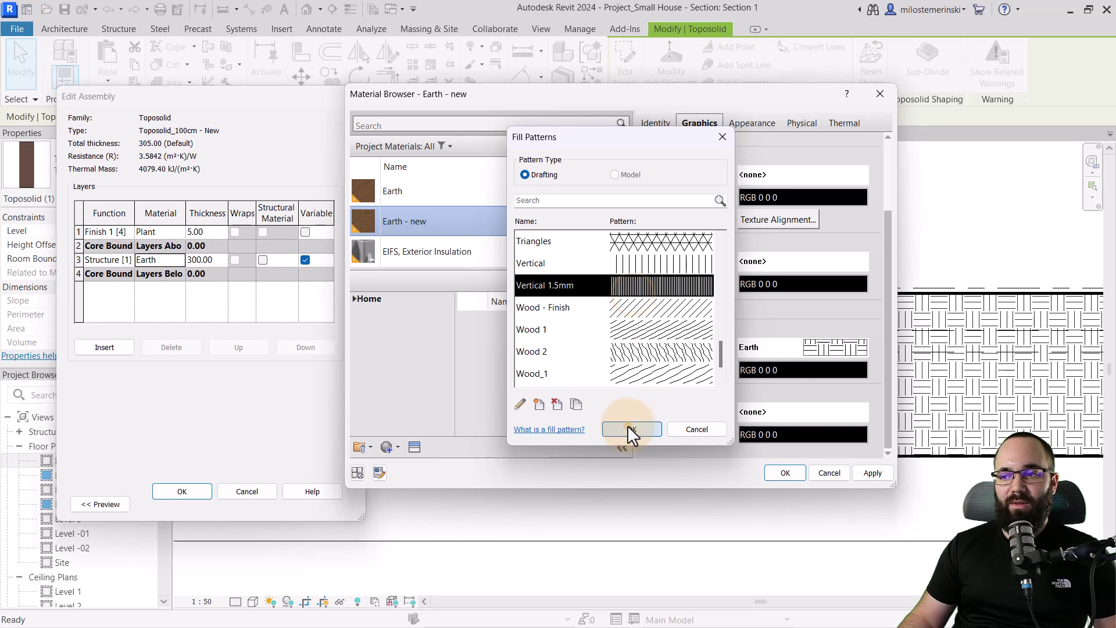
pyautogui.click(773, 369)
pyautogui.click(531, 267)
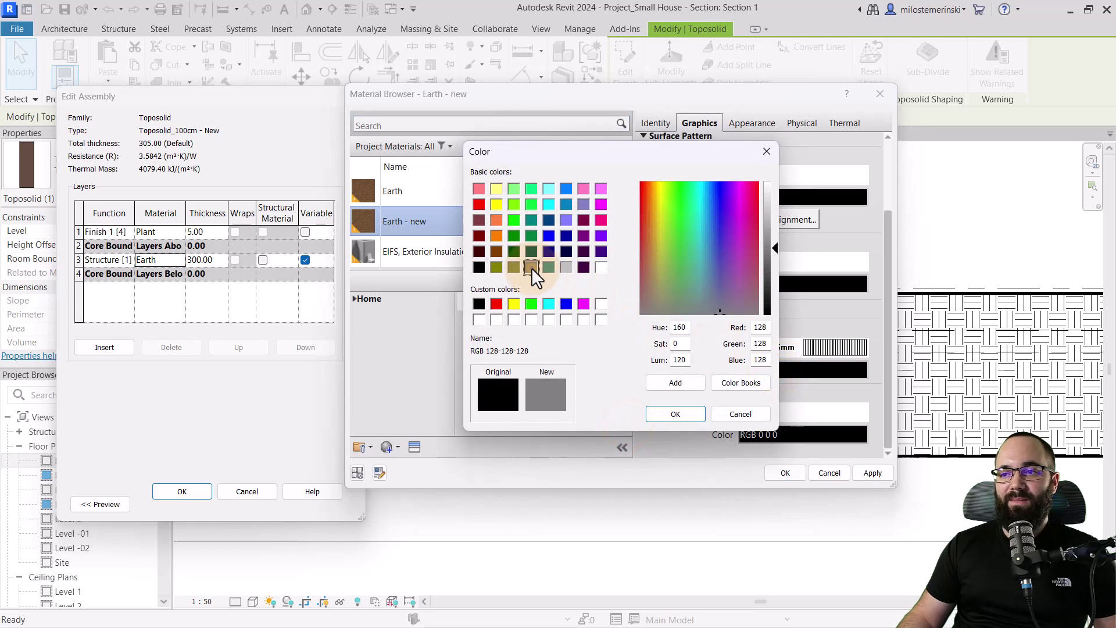
pyautogui.click(676, 414)
pyautogui.click(873, 474)
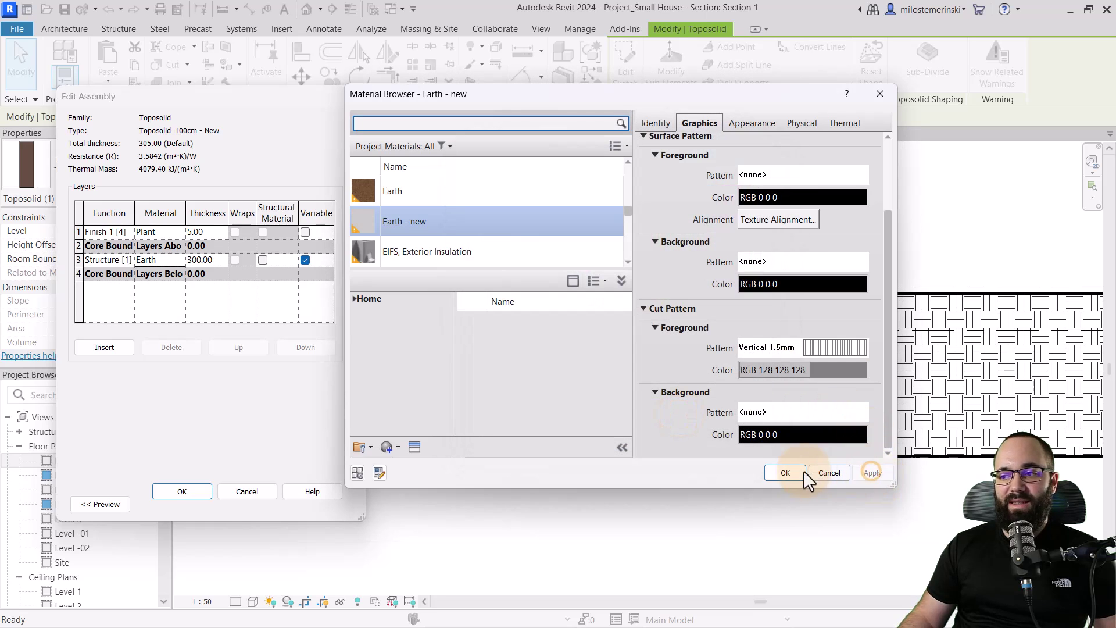
pyautogui.click(786, 472)
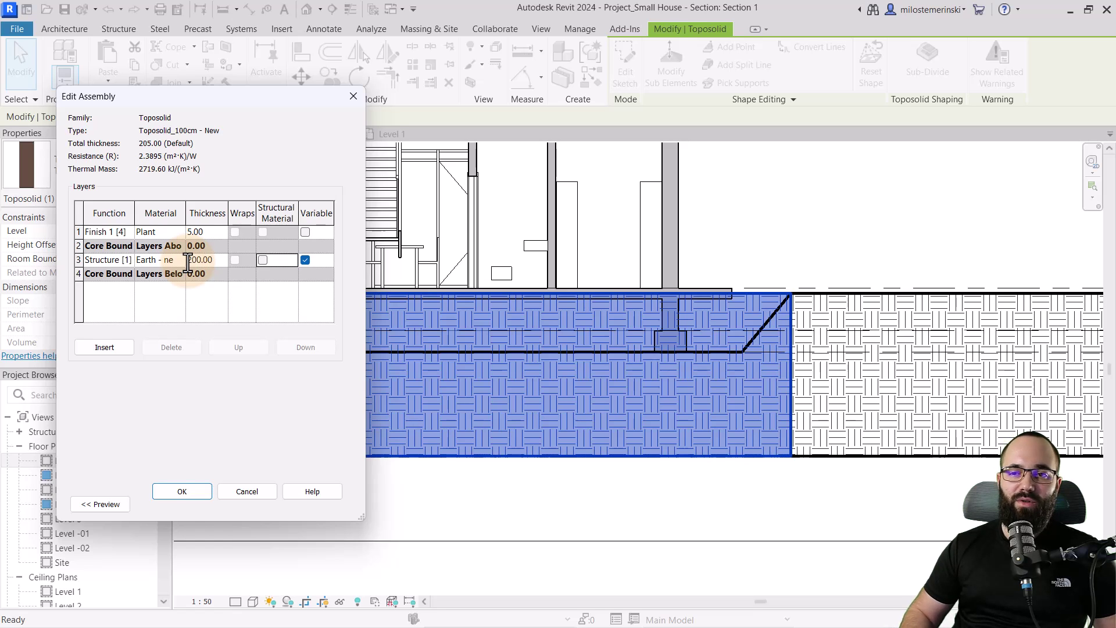
# Step: Set Toposolid_100cm - New's coarse-scale fill to a light grey (RGB 192) Vertical 1.5mm pattern
pyautogui.click(182, 491)
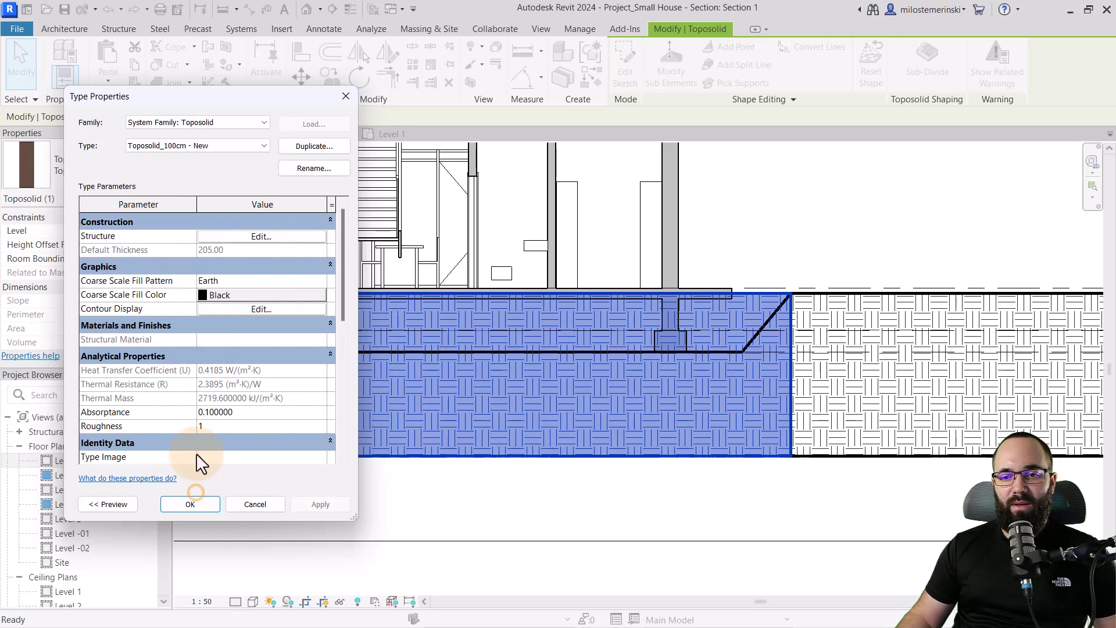
pyautogui.click(243, 283)
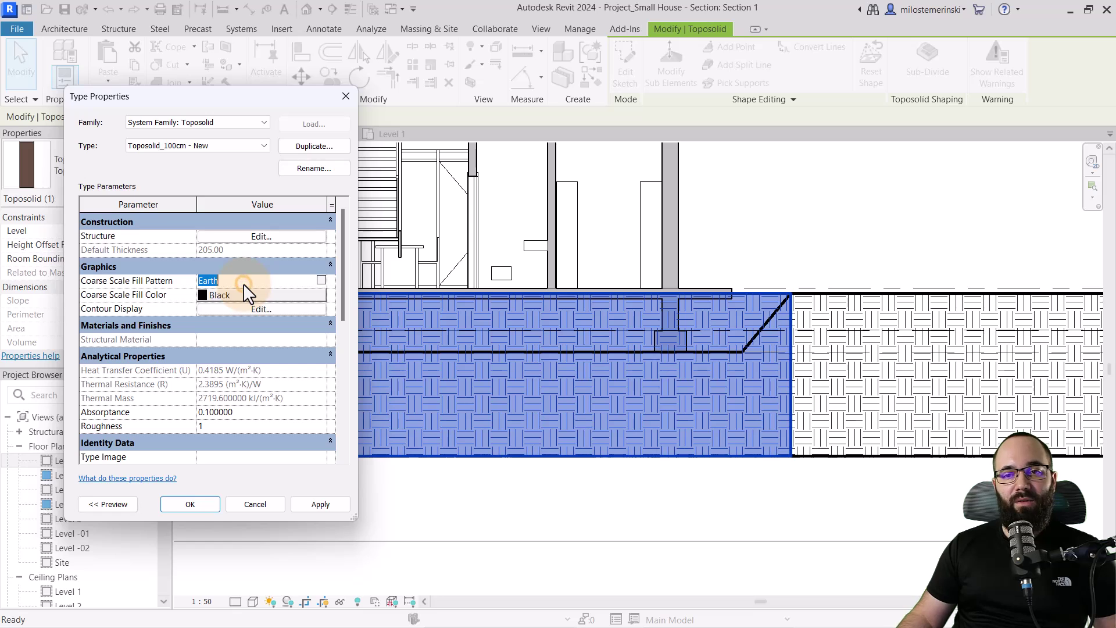
pyautogui.click(319, 281)
pyautogui.scroll(-2, 256, 323)
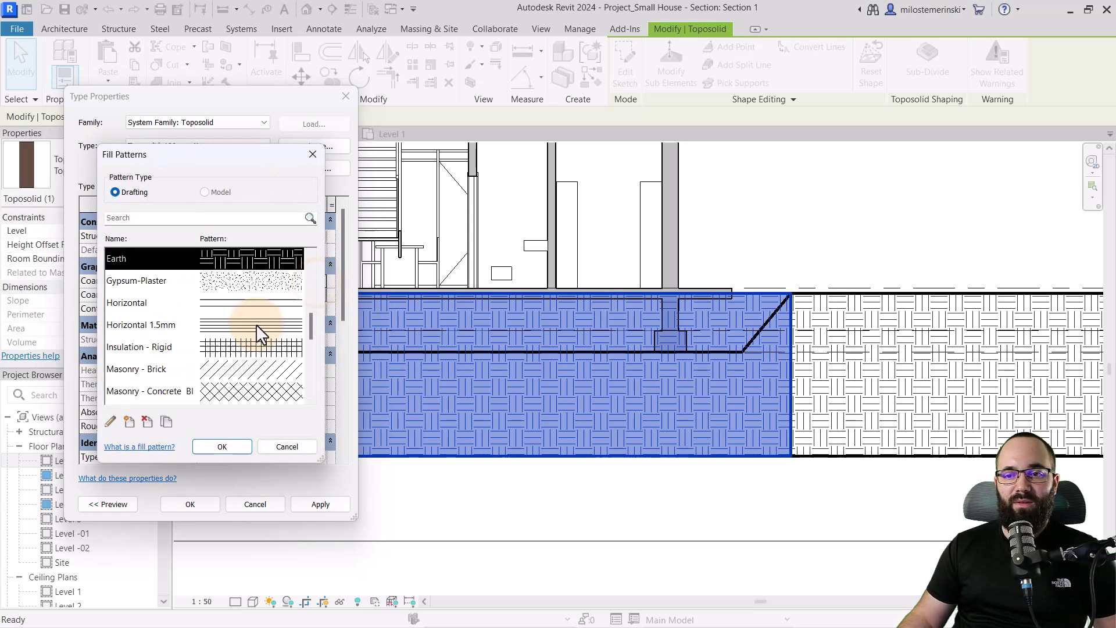
pyautogui.scroll(-5, 256, 323)
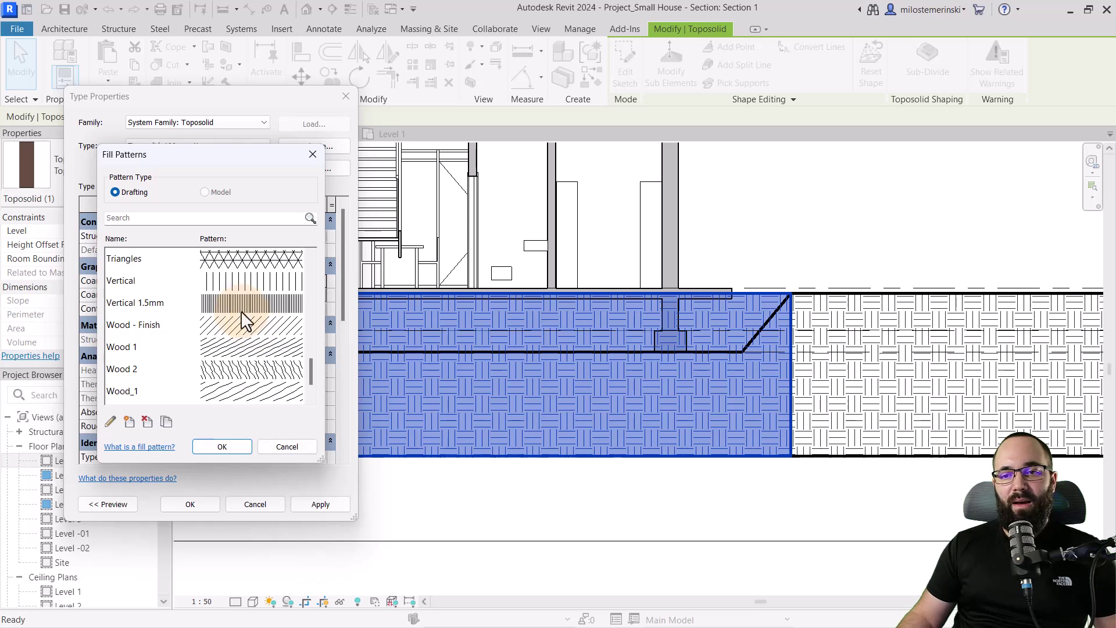
pyautogui.click(237, 305)
pyautogui.click(222, 446)
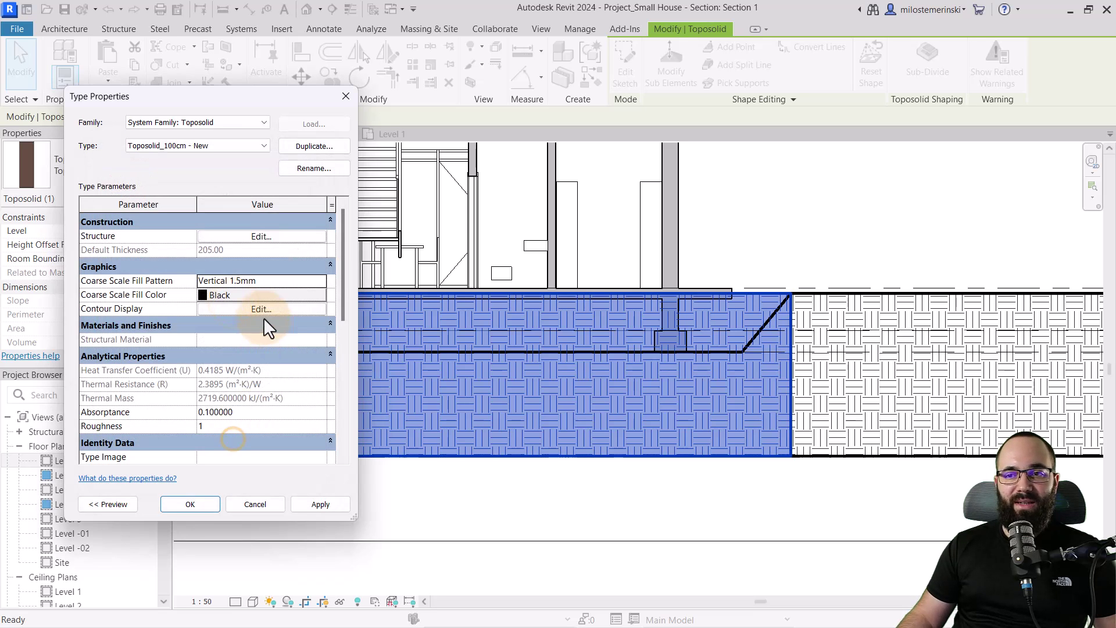
pyautogui.click(239, 296)
pyautogui.click(152, 285)
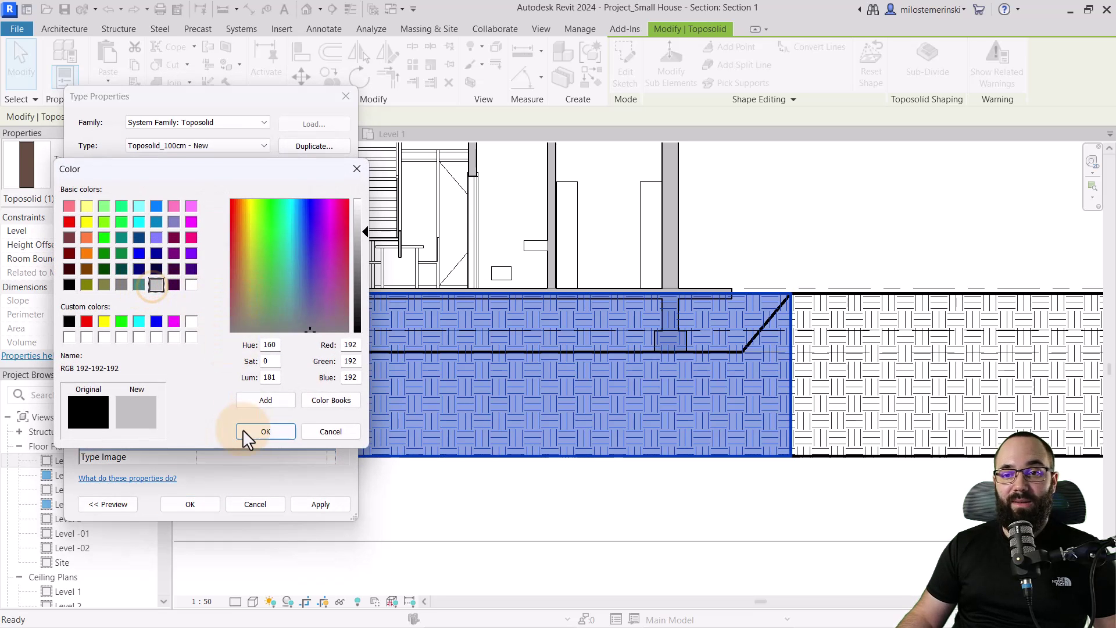
pyautogui.click(257, 433)
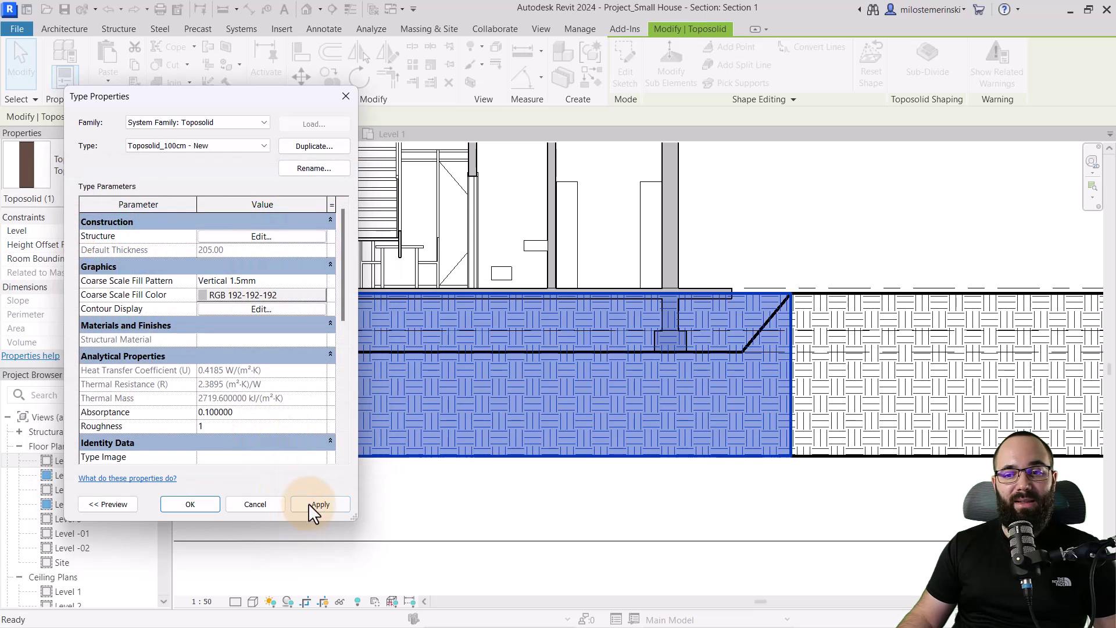
pyautogui.click(317, 504)
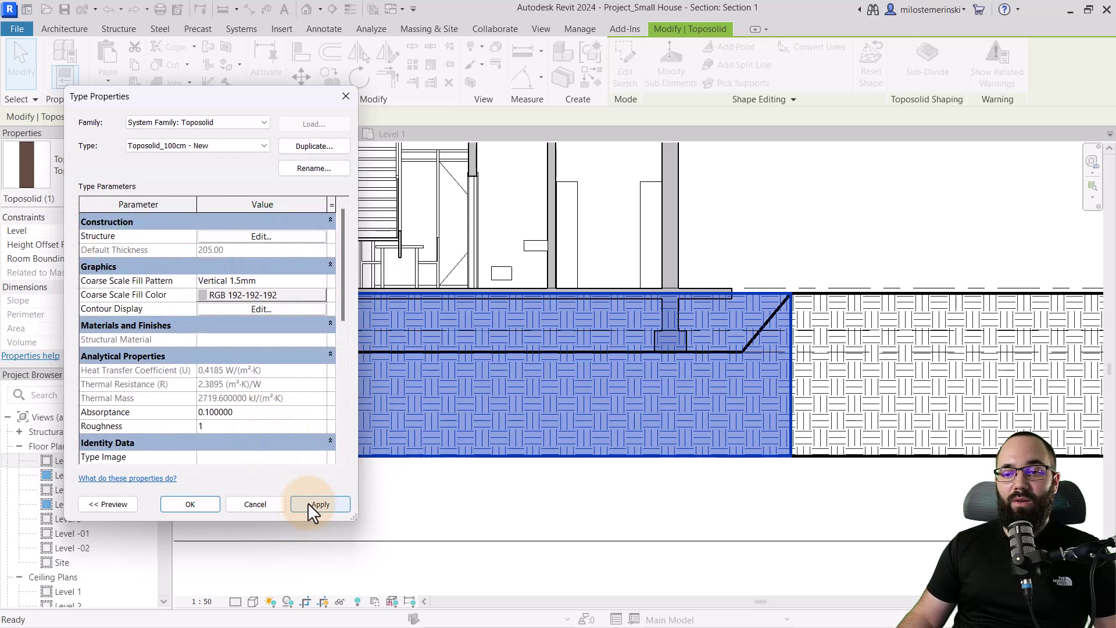
pyautogui.click(190, 504)
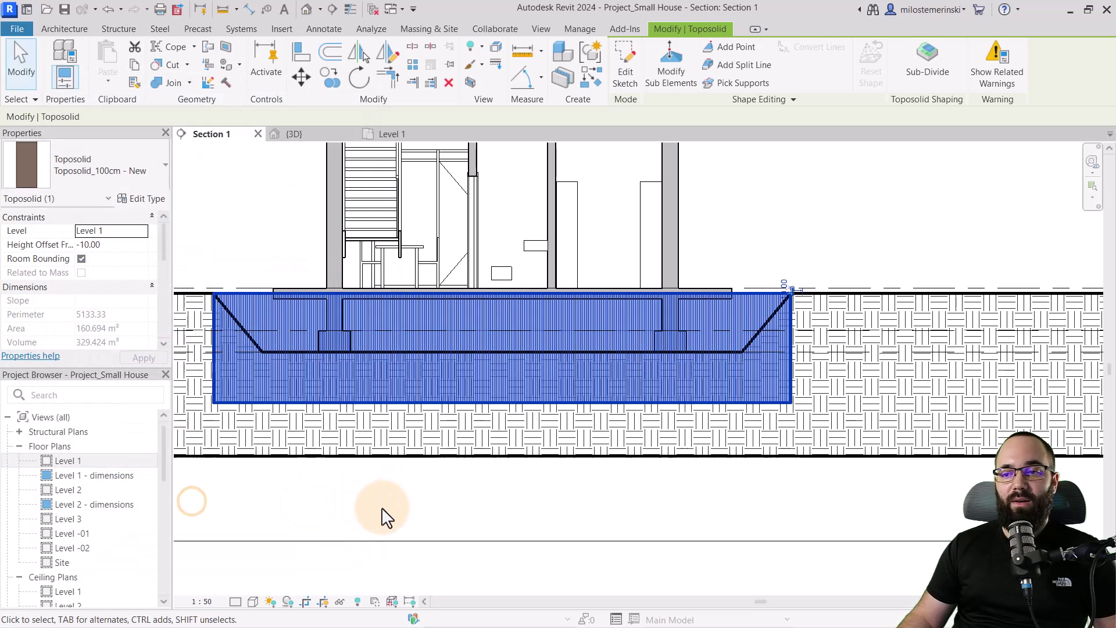
# Step: Clear the selection and launch the Modify tab's Cut Geometry tool, restarting after a first toposolid pick
pyautogui.click(242, 251)
pyautogui.moveTo(240, 286); pyautogui.dragTo(251, 287, button='middle')
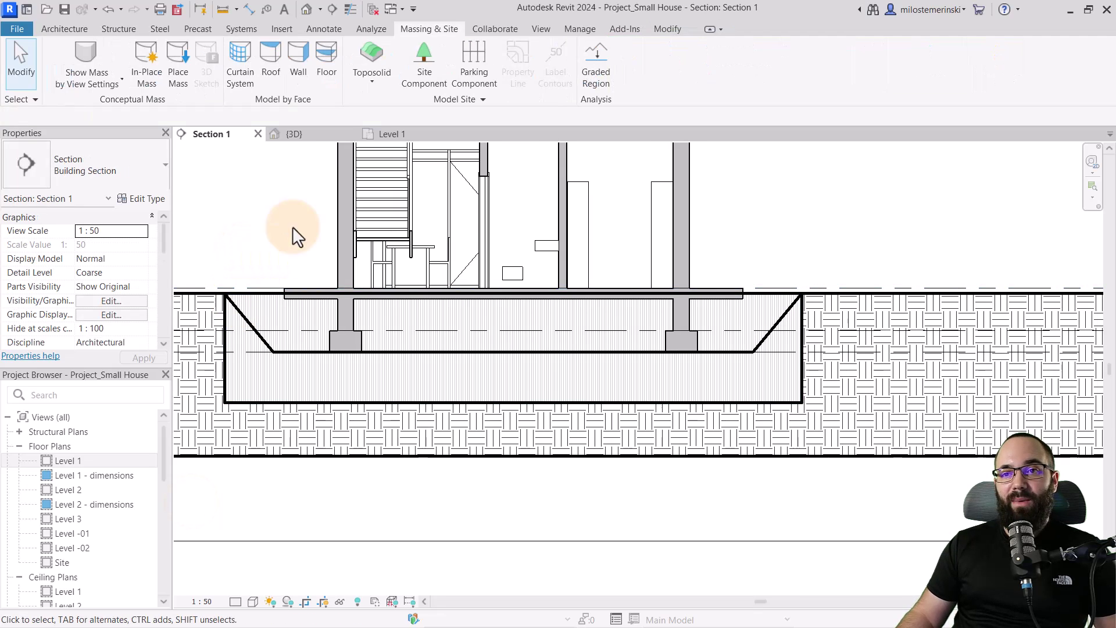
pyautogui.click(667, 29)
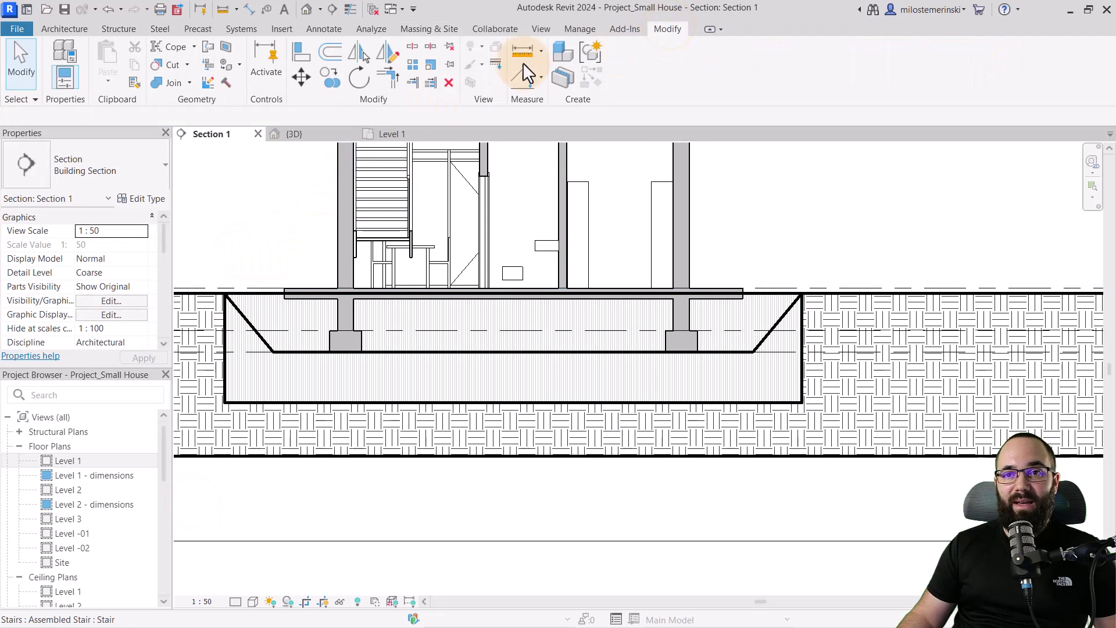
pyautogui.click(171, 67)
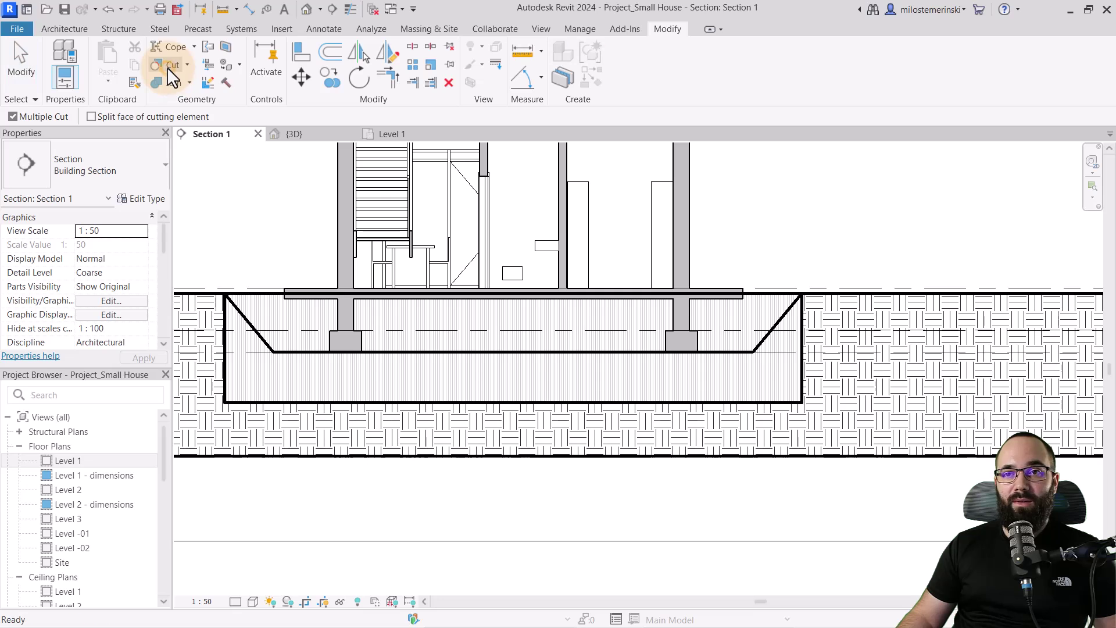
pyautogui.click(226, 293)
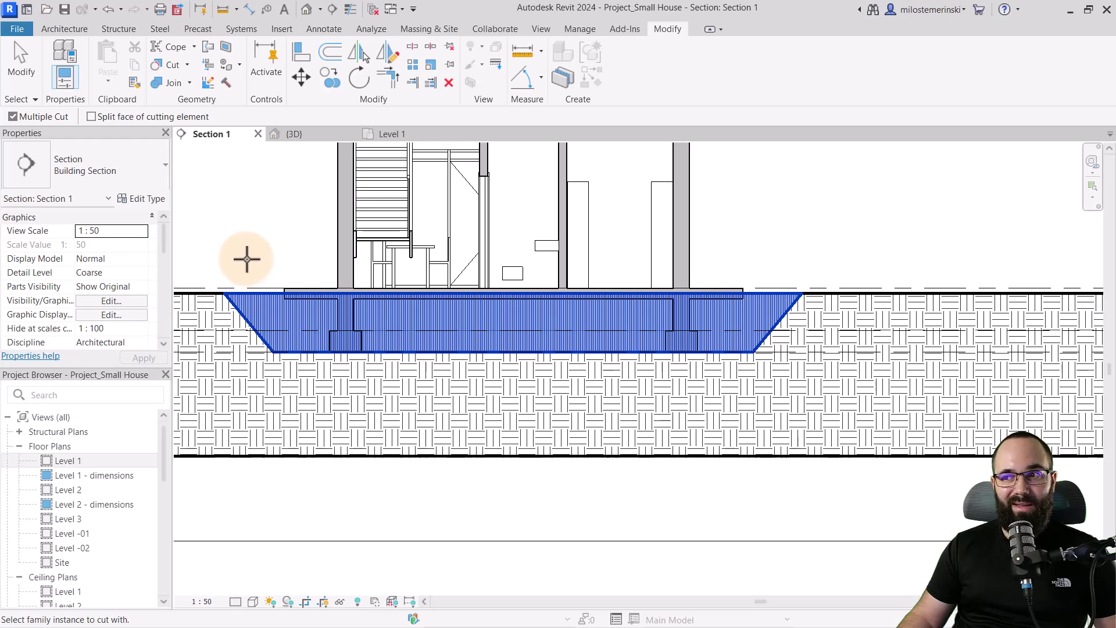
pyautogui.press('Escape')
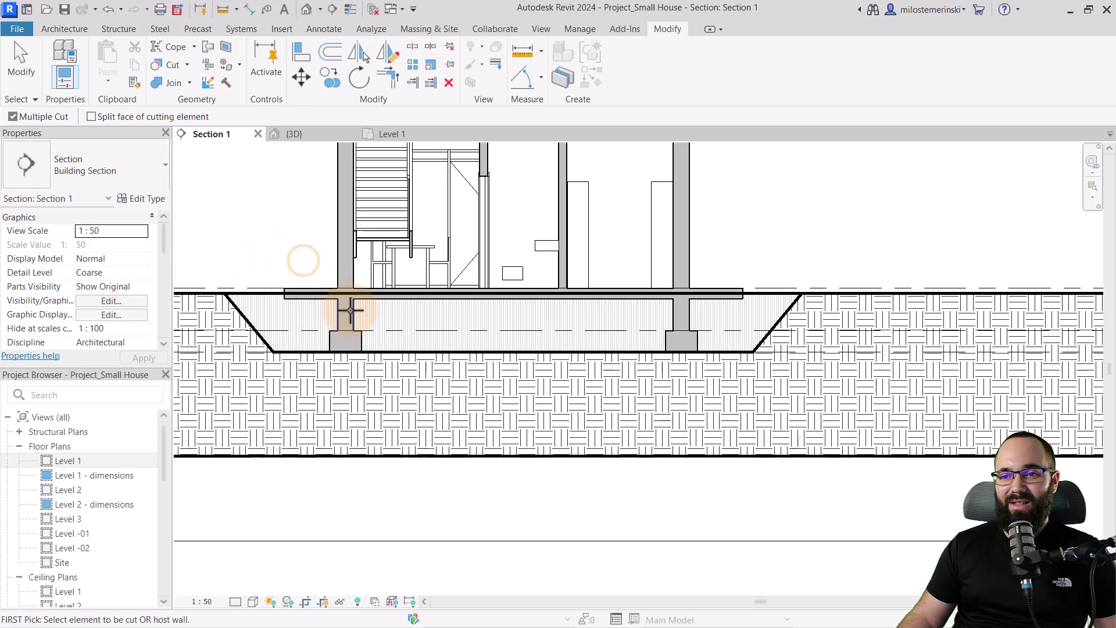
# Step: Cut the toposolid with both the left and right house foundations
pyautogui.scroll(2, 353, 314)
pyautogui.click(236, 290)
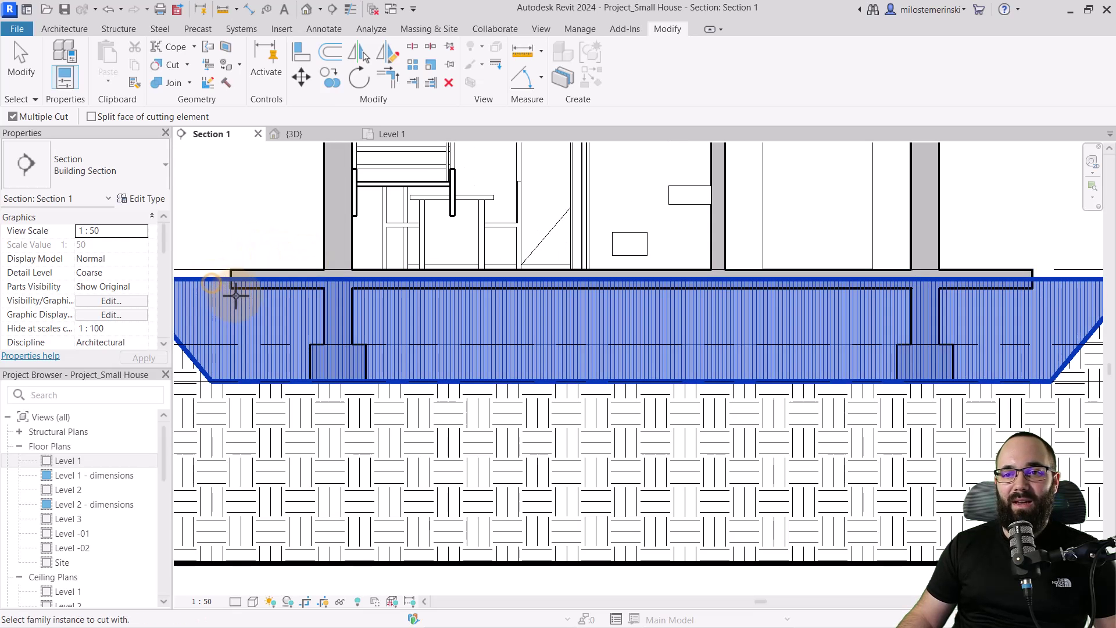
pyautogui.click(325, 319)
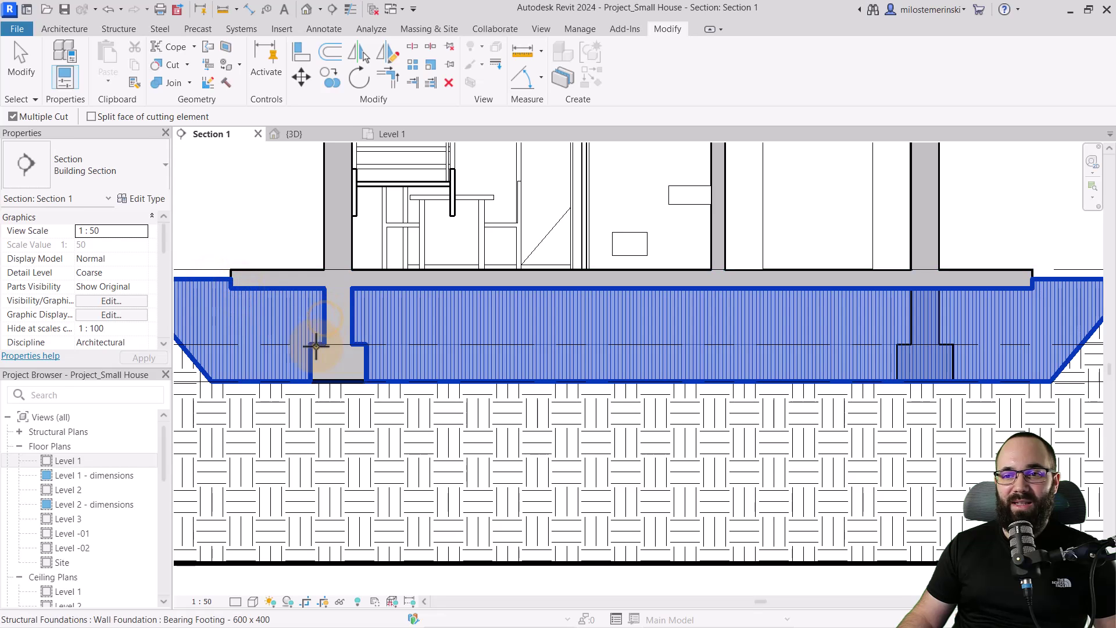
pyautogui.click(892, 346)
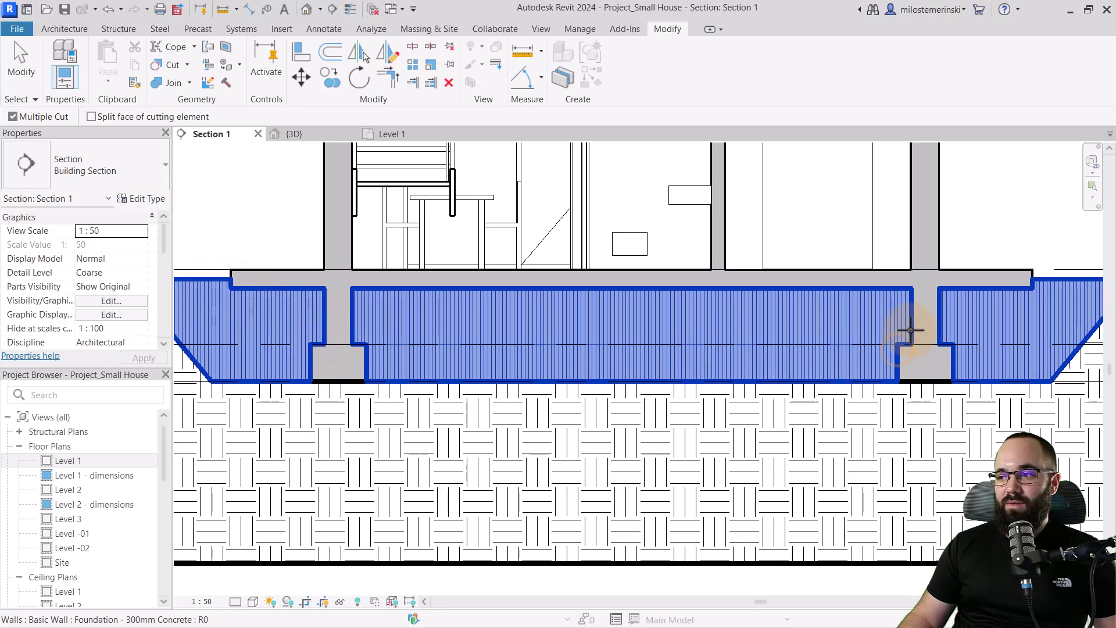
pyautogui.scroll(-2, 652, 291)
pyautogui.press('Escape')
# Step: Pan and zoom out to check the backfill hatch now stops at the foundations in Section 1
pyautogui.scroll(1, 274, 369)
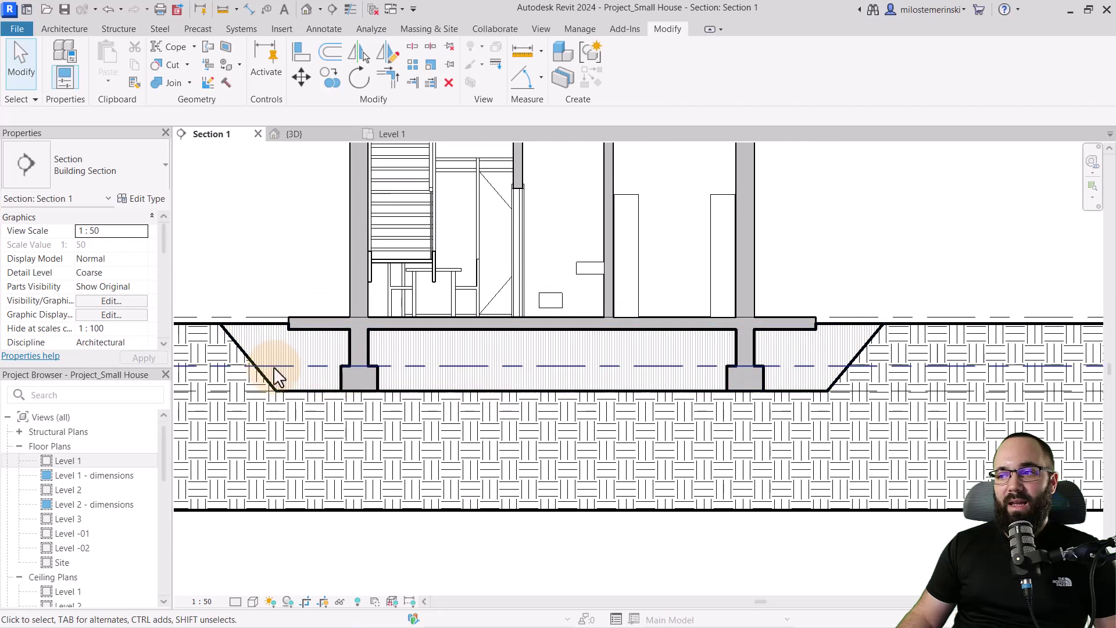
pyautogui.moveTo(274, 368); pyautogui.dragTo(165, 237, button='middle')
pyautogui.scroll(-2, 294, 244)
pyautogui.moveTo(294, 244); pyautogui.dragTo(273, 367, button='middle')
pyautogui.scroll(-2, 249, 319)
pyautogui.moveTo(232, 336); pyautogui.dragTo(279, 441, button='middle')
pyautogui.scroll(1, 274, 407)
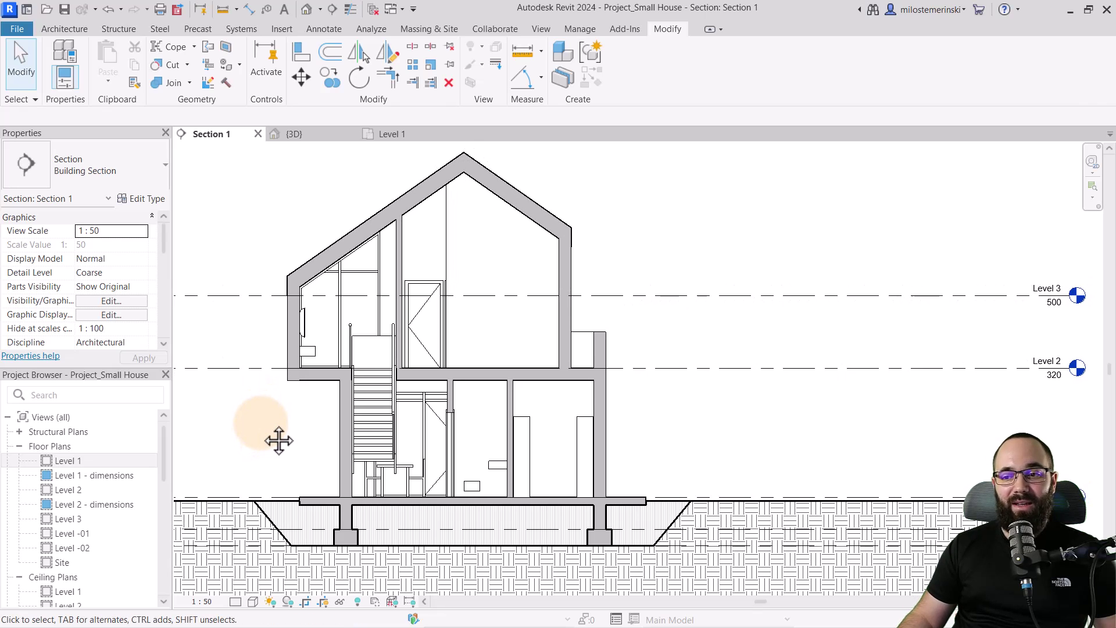